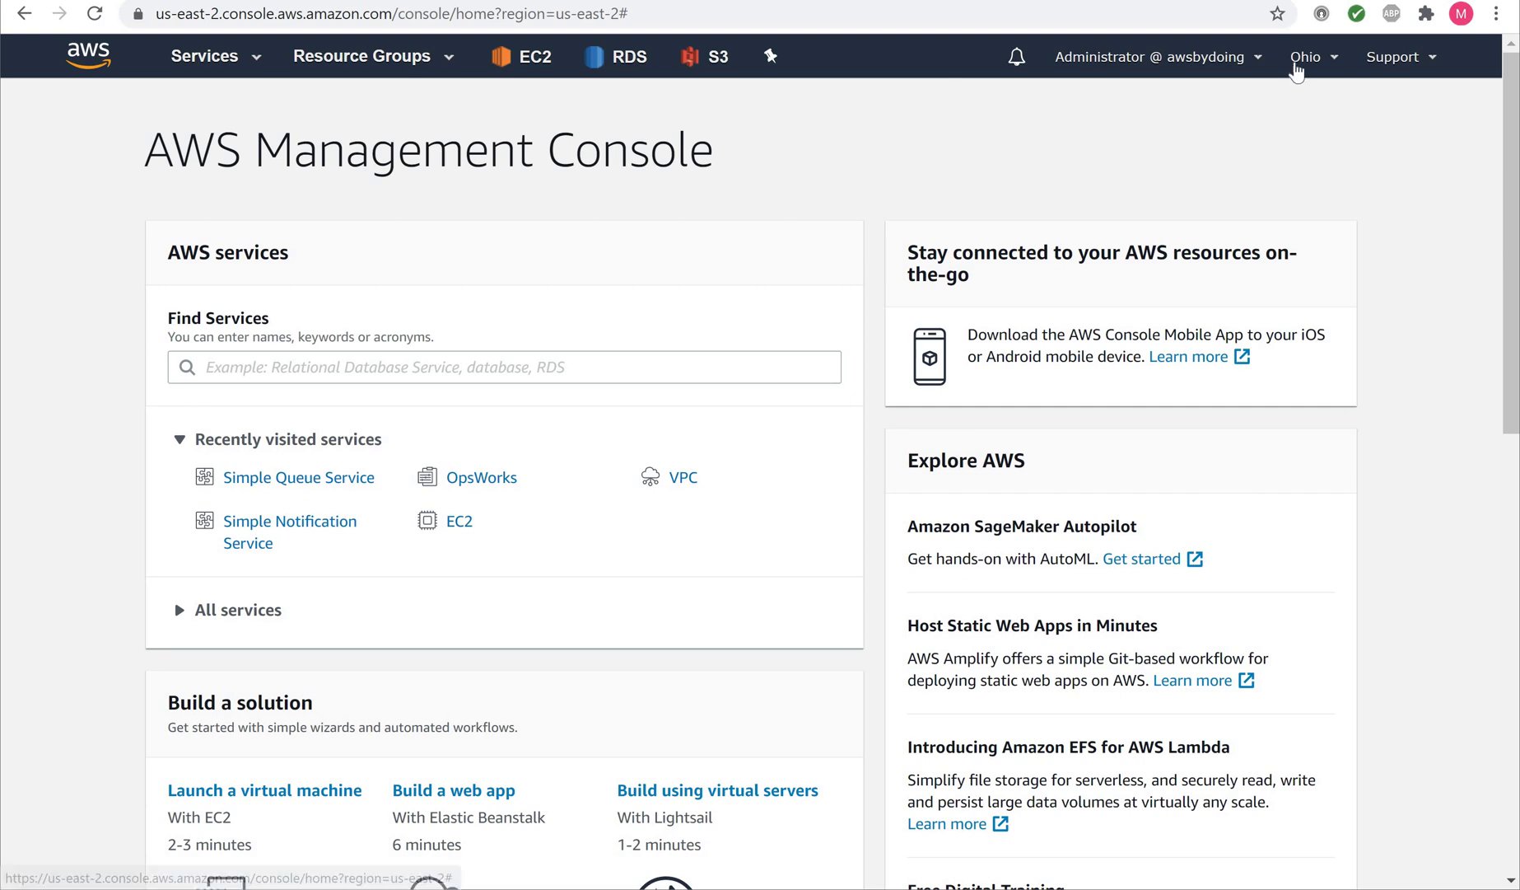
# Step: Check the available AWS regions without changing the selection, and open the Lambda service
pyautogui.click(1296, 69)
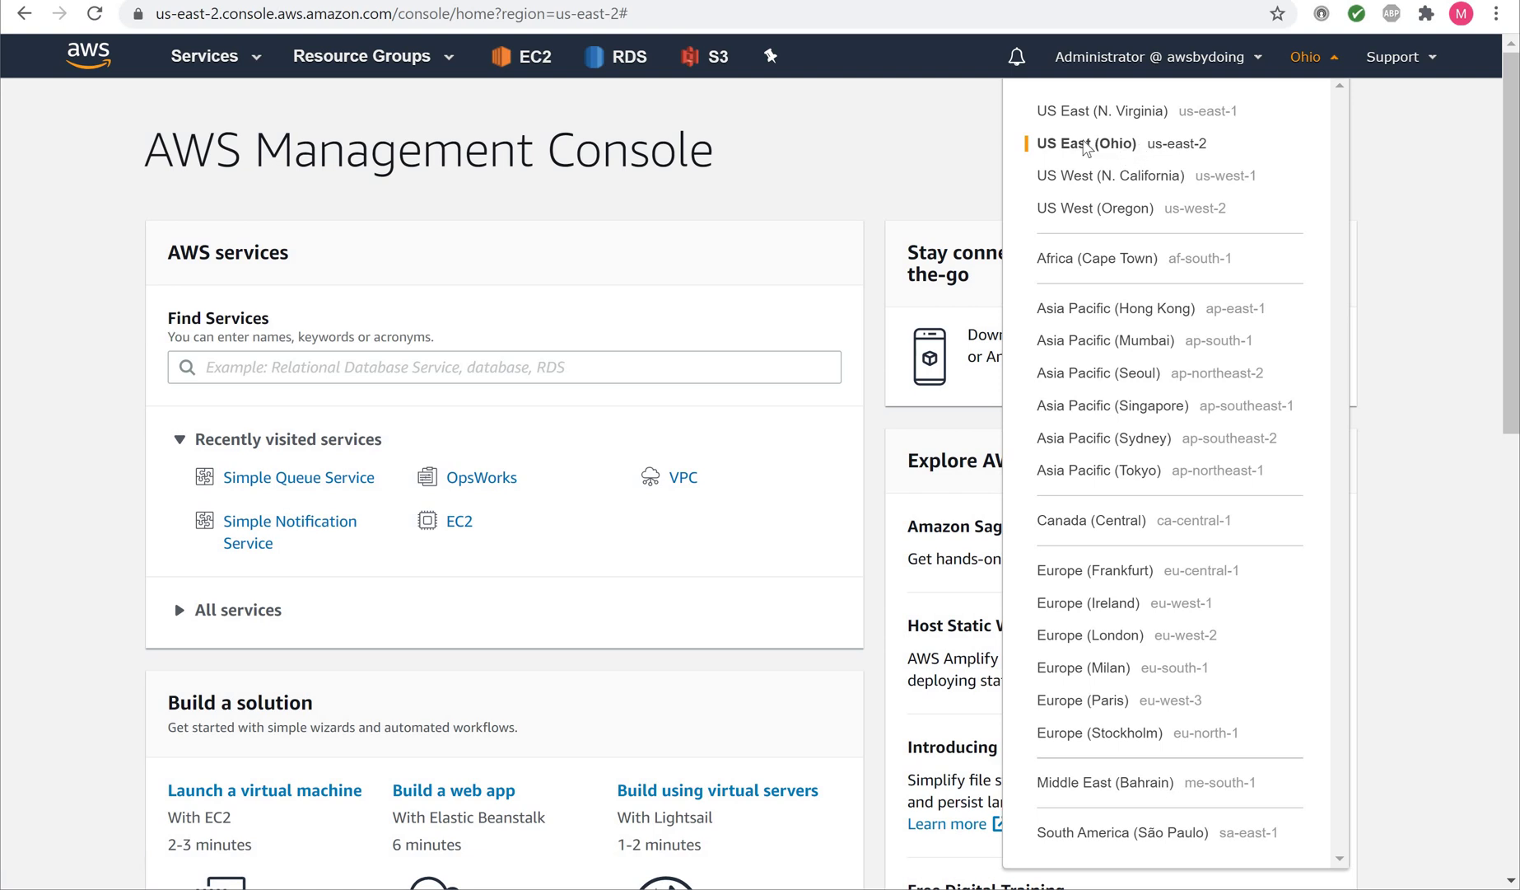
pyautogui.click(979, 161)
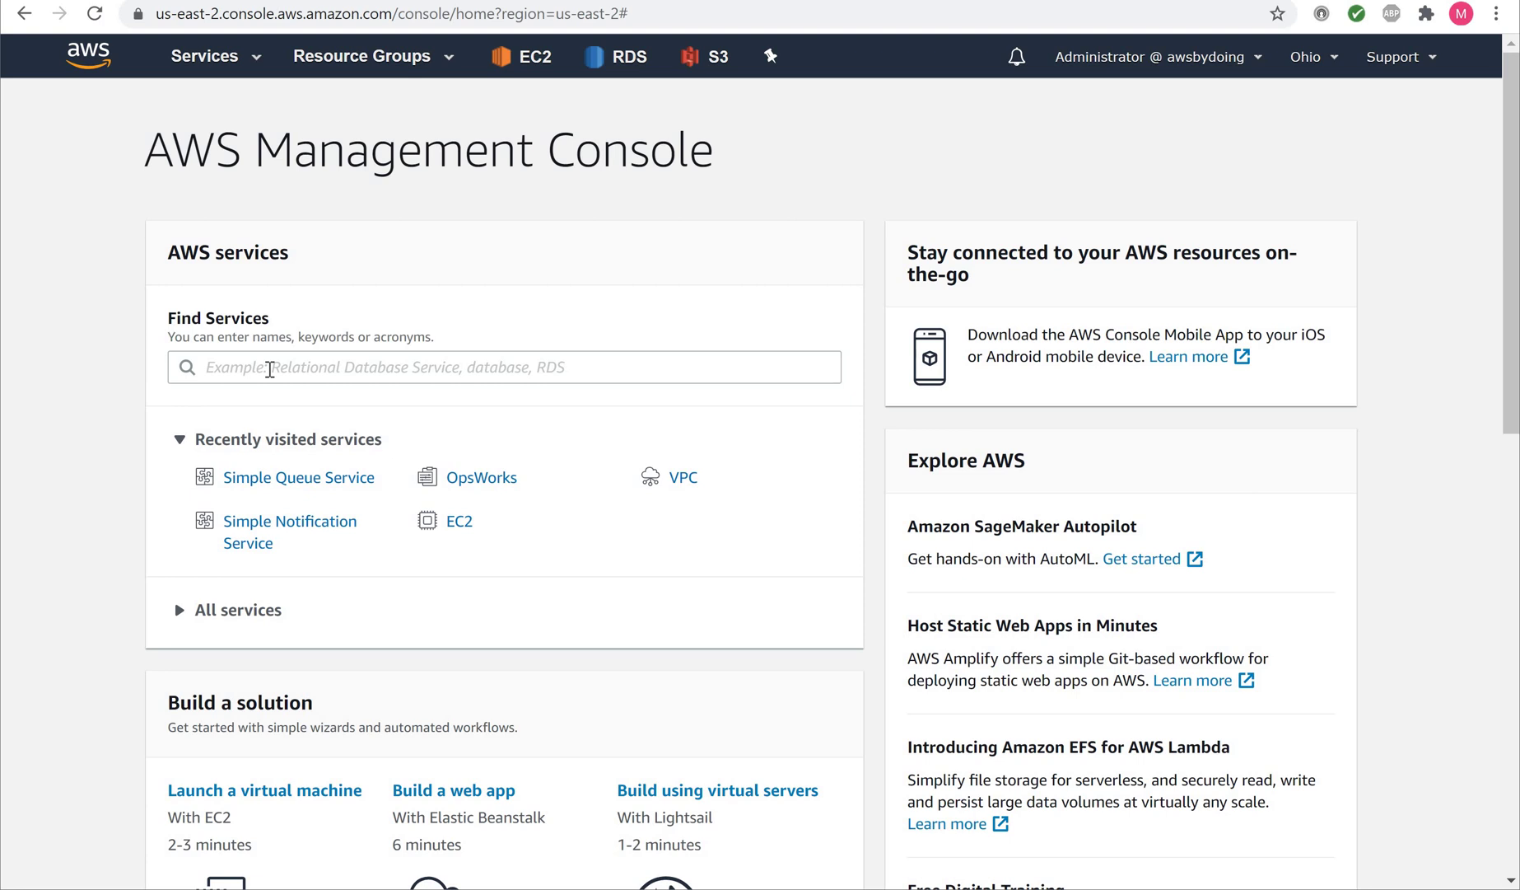
pyautogui.click(269, 370)
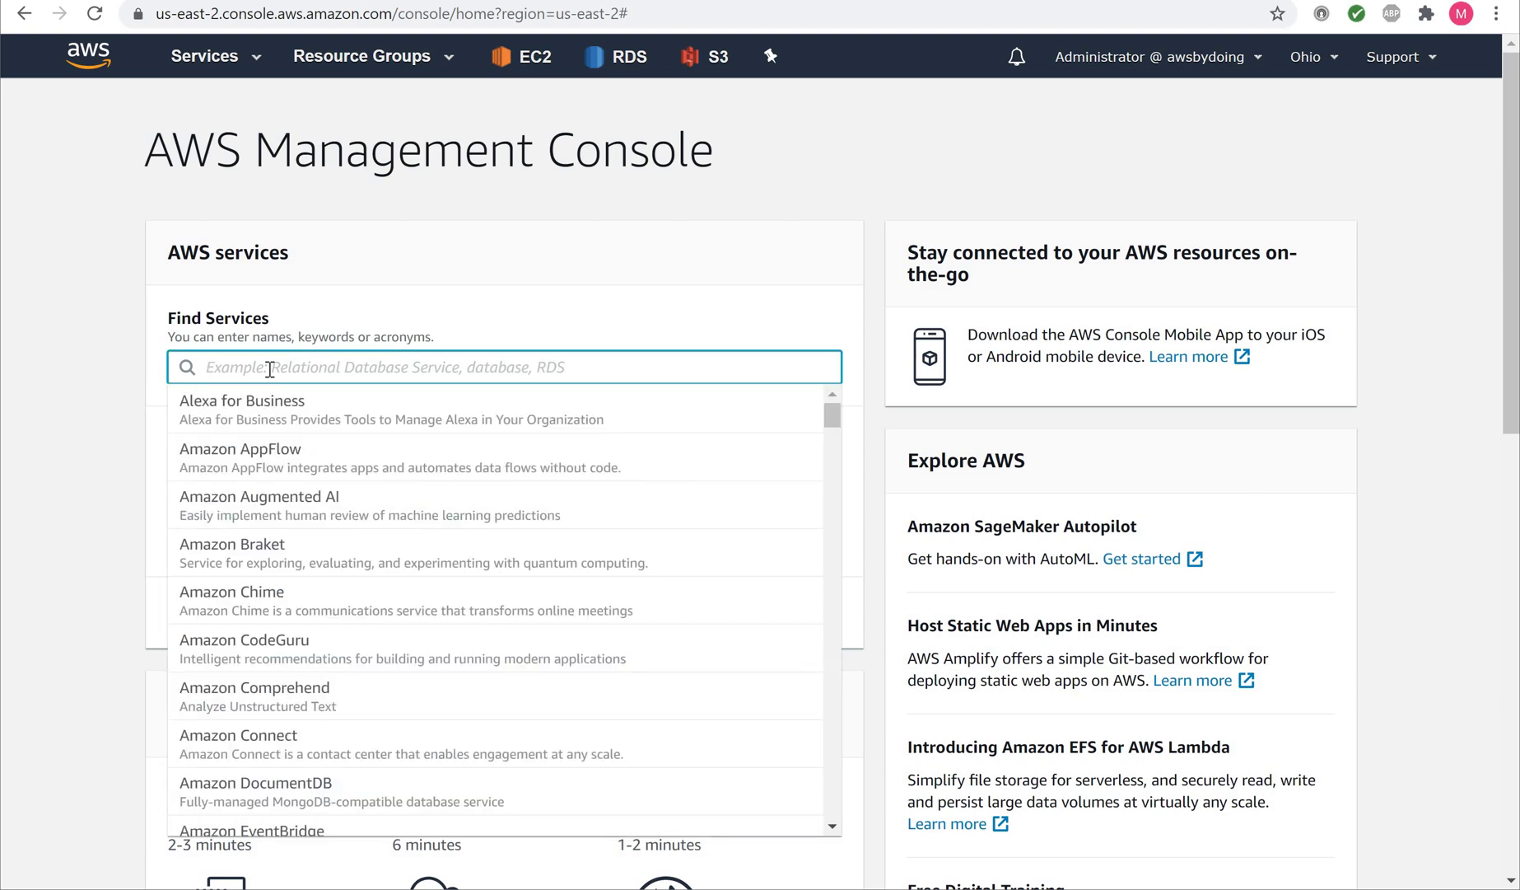
pyautogui.write('lambda')
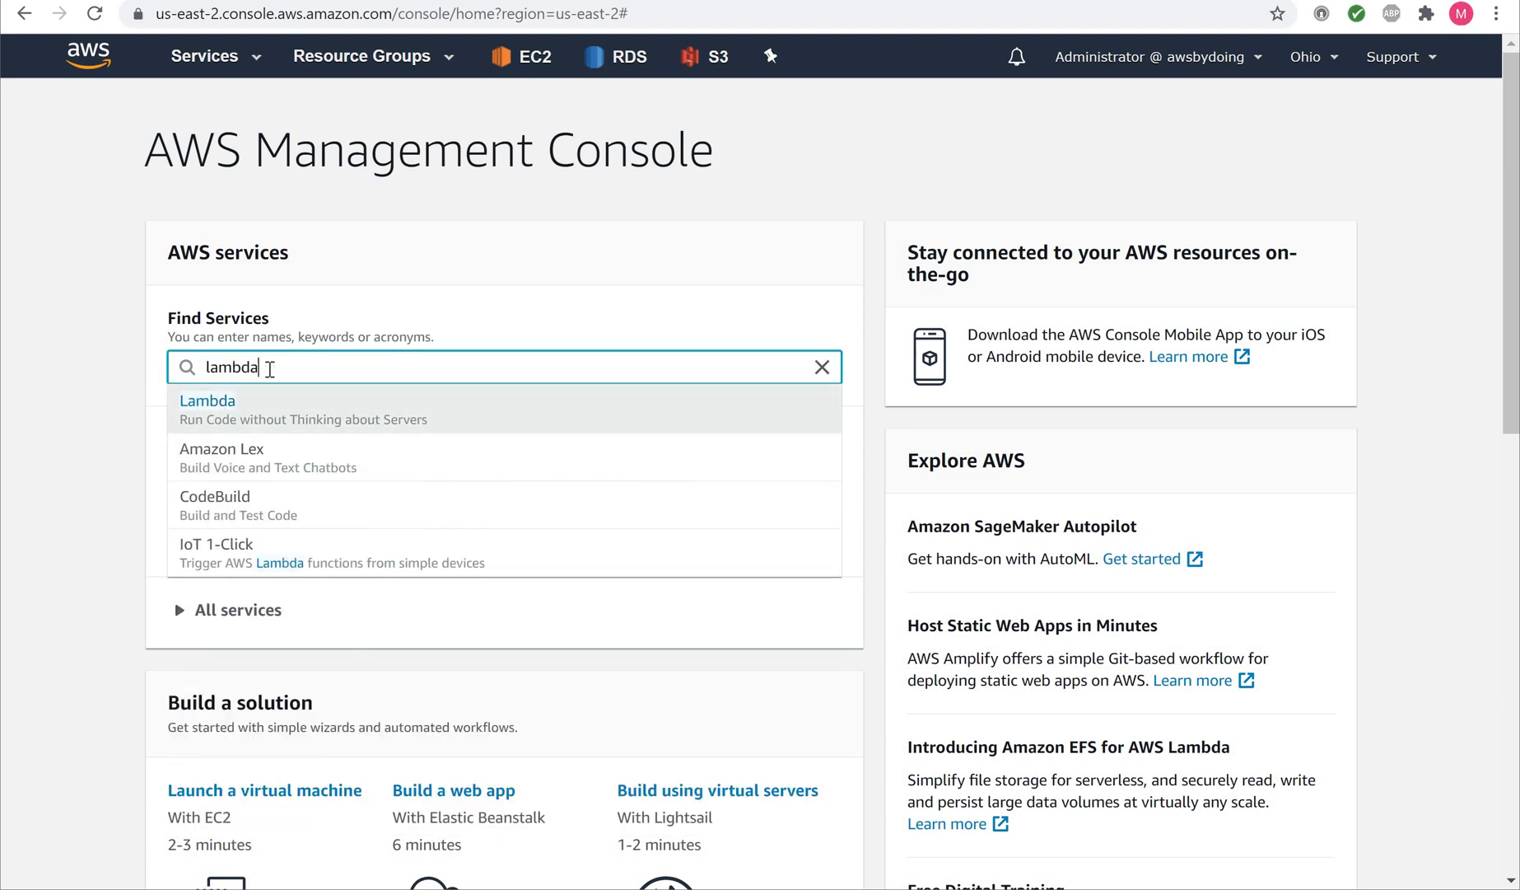
pyautogui.click(235, 422)
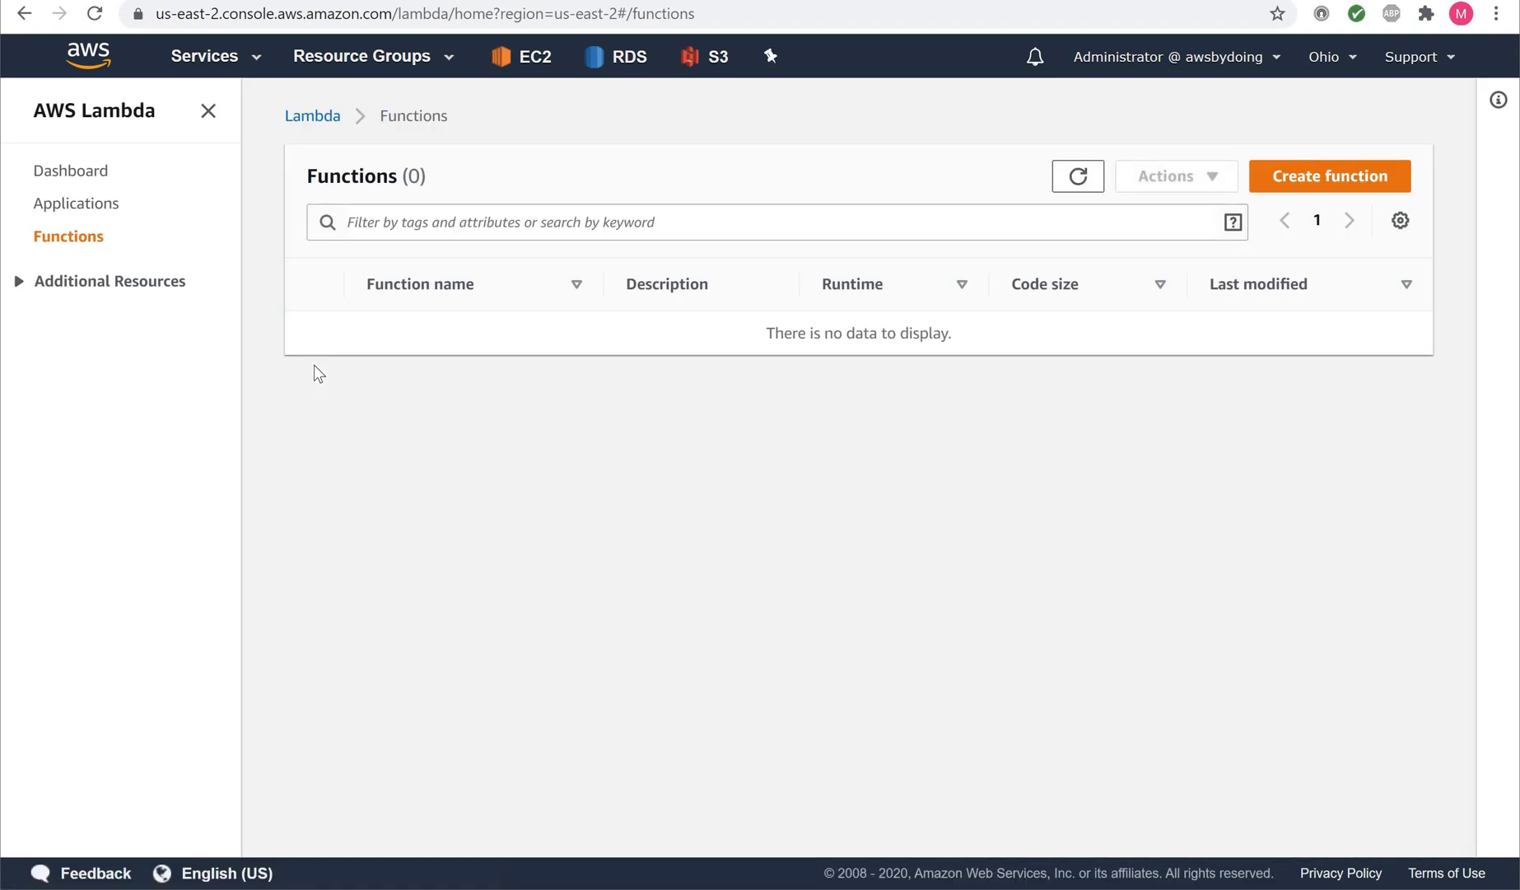
# Step: Create a Lambda function authored from scratch with the name HelloFunction
pyautogui.click(1318, 182)
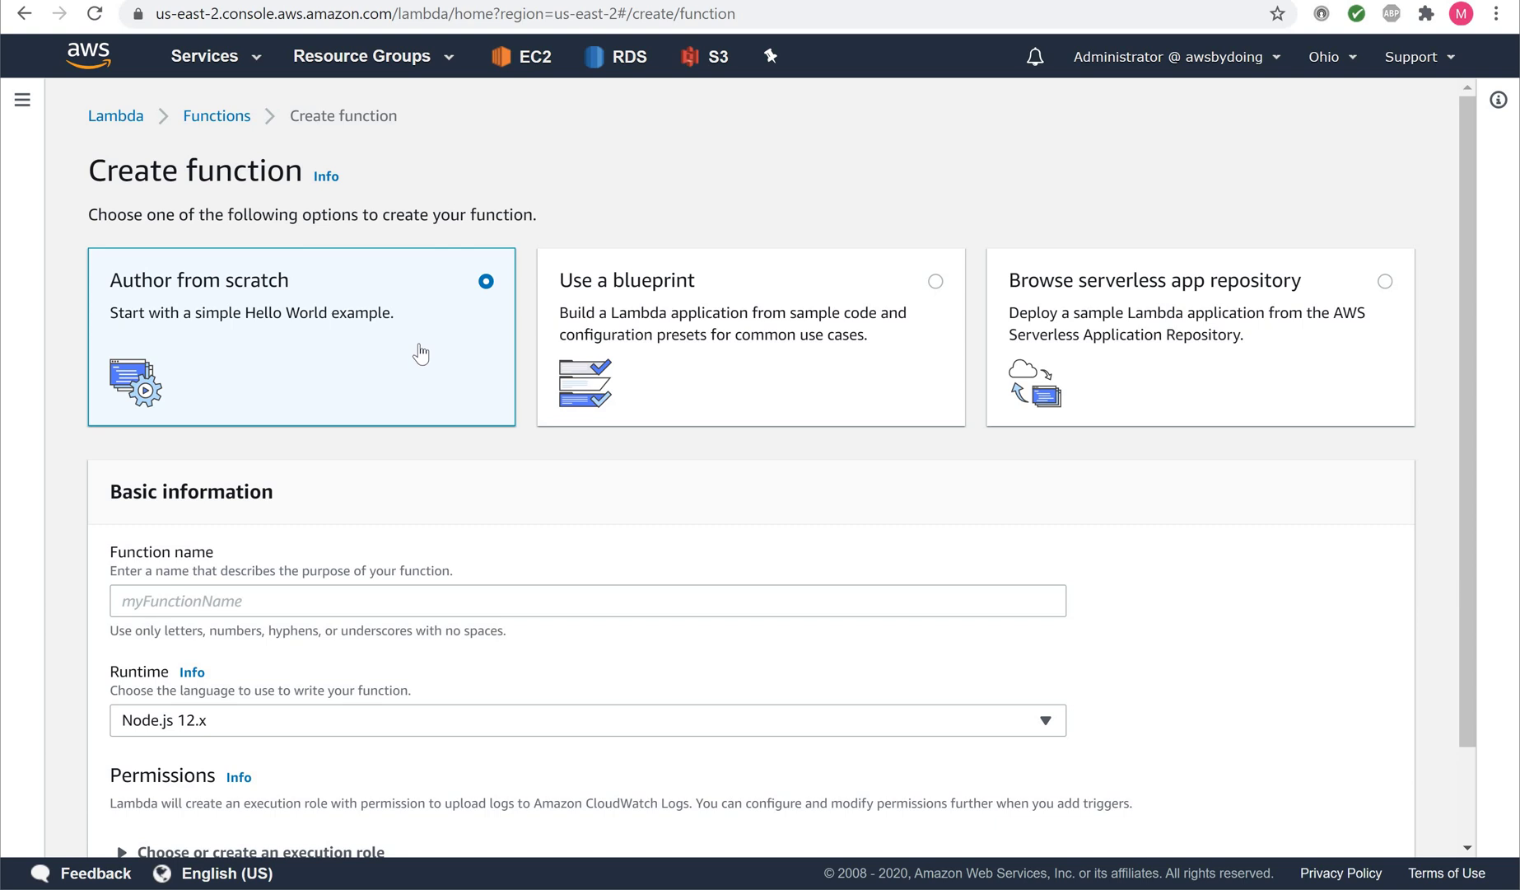
pyautogui.scroll(-2, 415, 513)
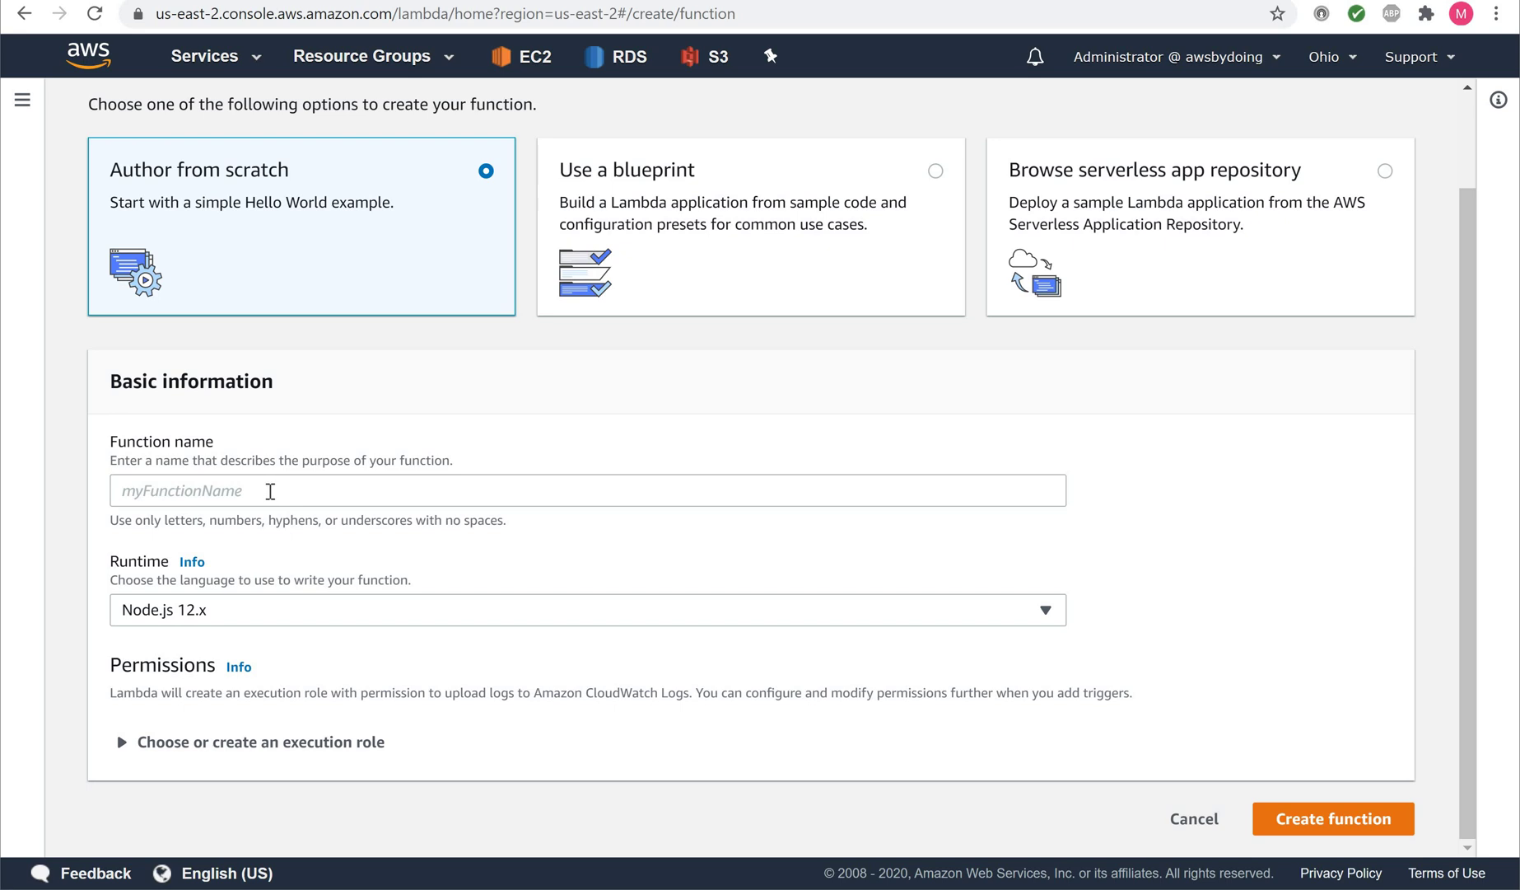
pyautogui.click(270, 490)
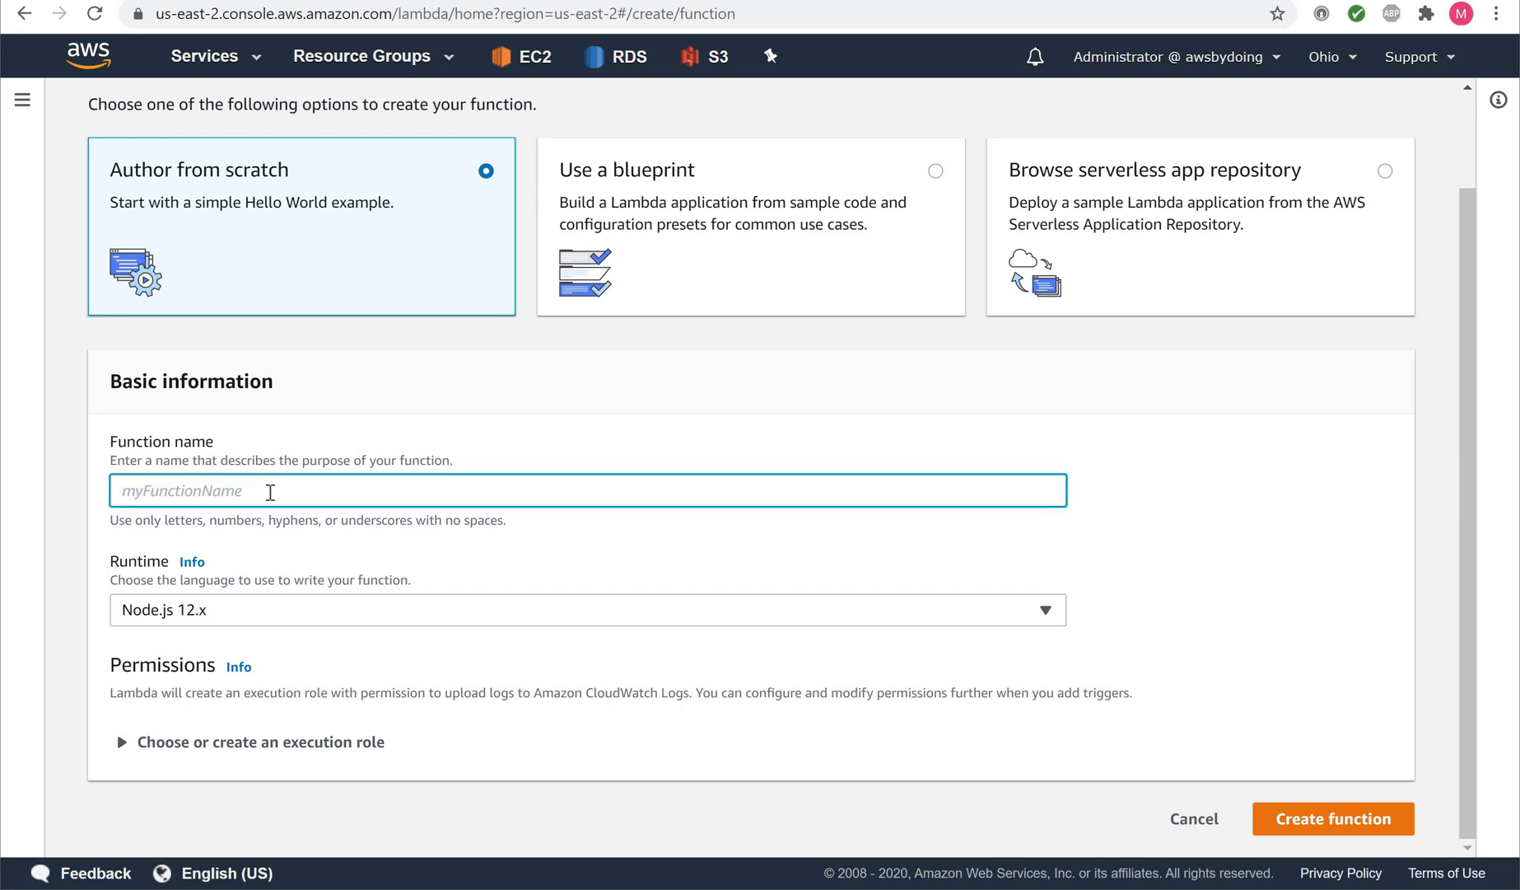
pyautogui.write('HelloFunction')
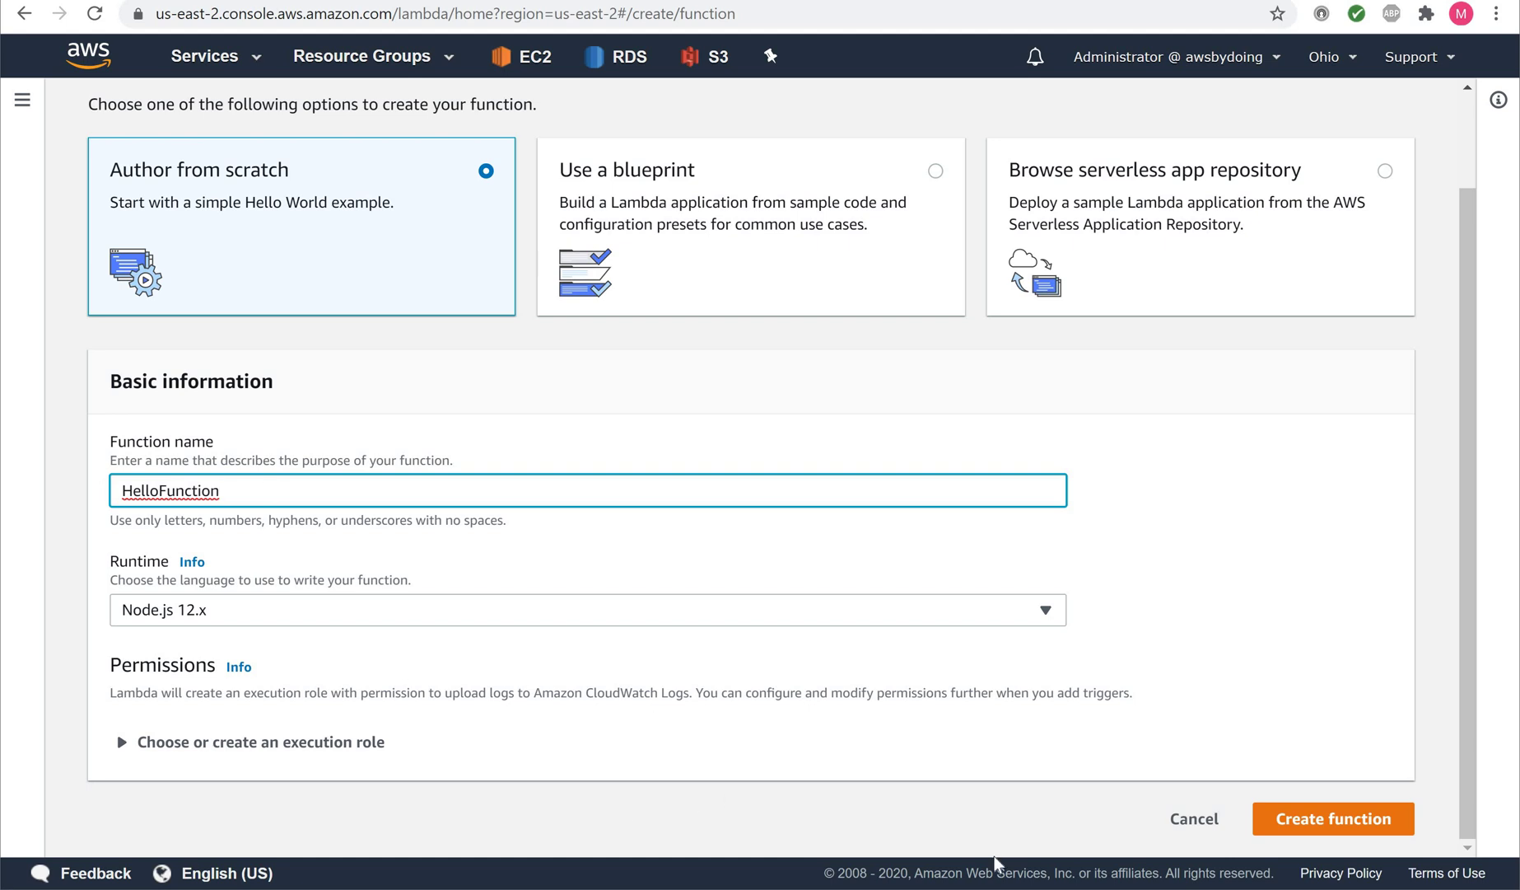
pyautogui.click(1335, 823)
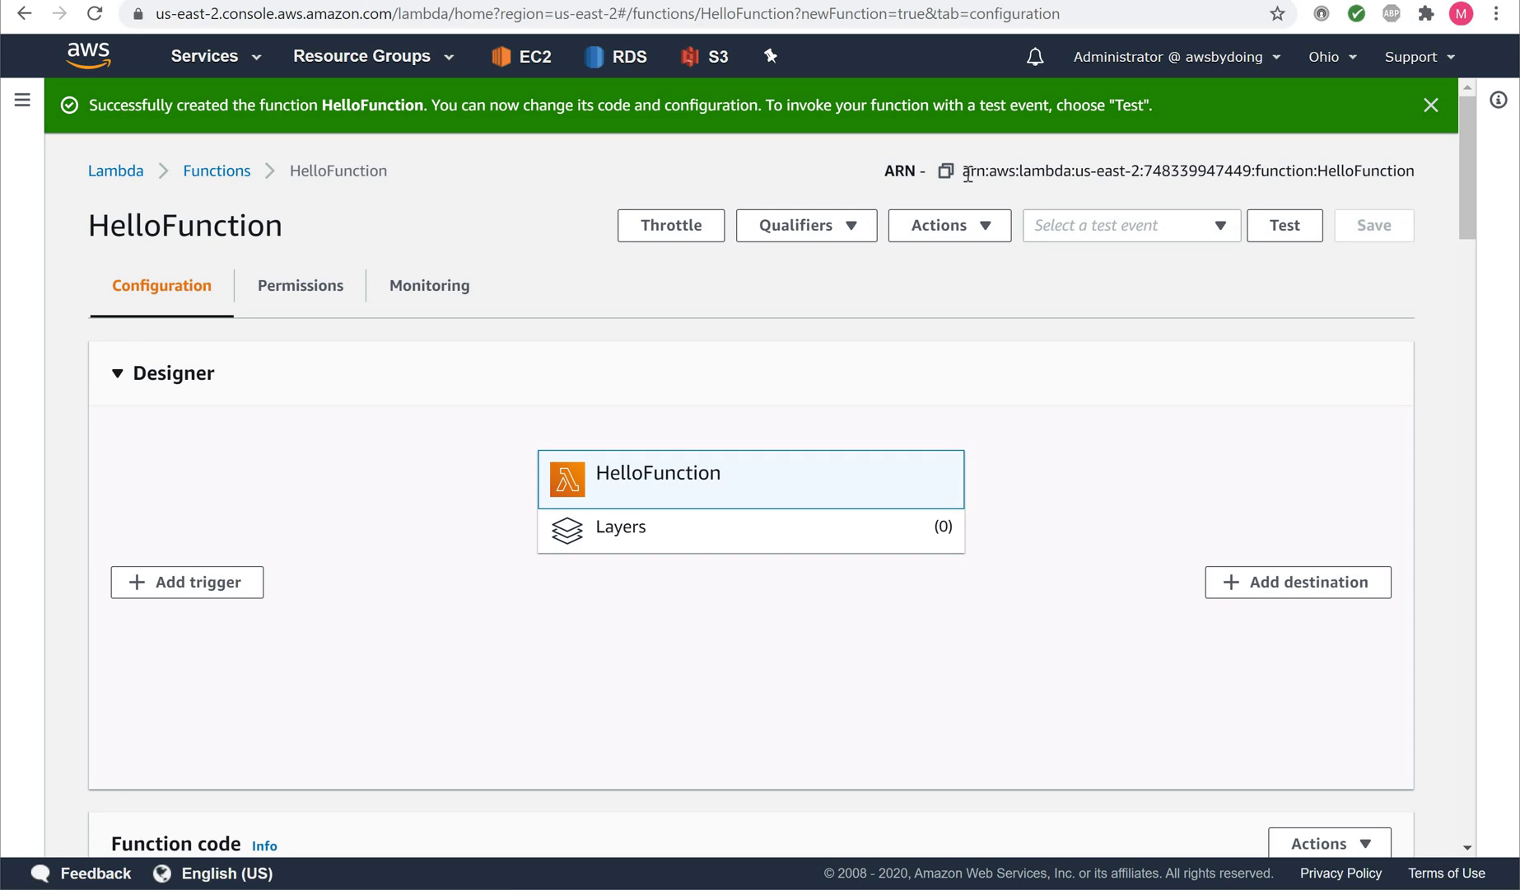
# Step: Copy the ARN of HelloFunction to the clipboard
pyautogui.moveTo(963, 175); pyautogui.dragTo(1418, 177)
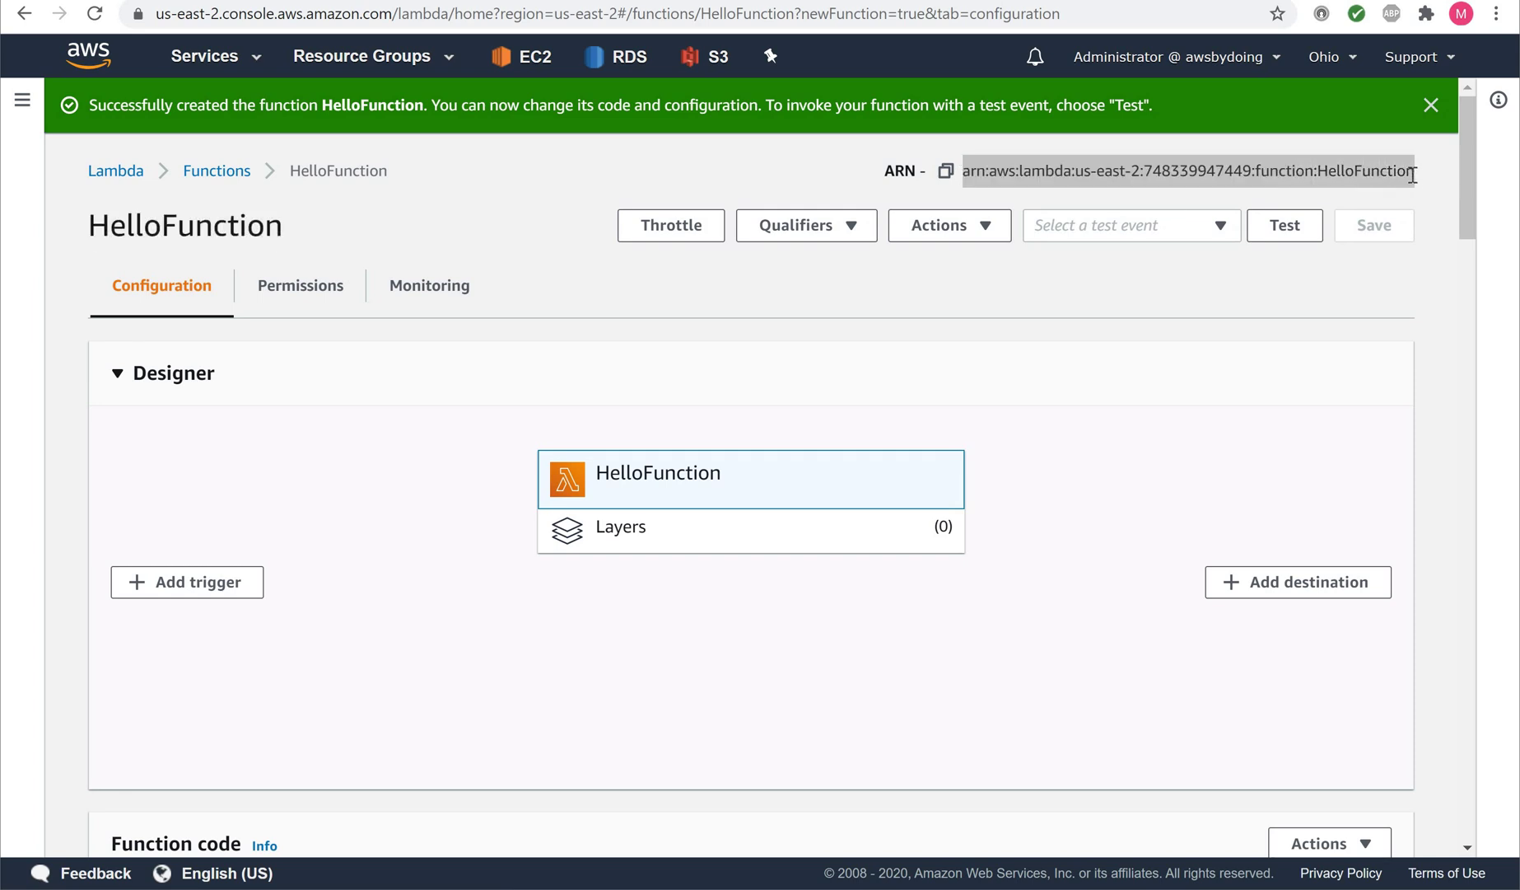
pyautogui.click(1036, 280)
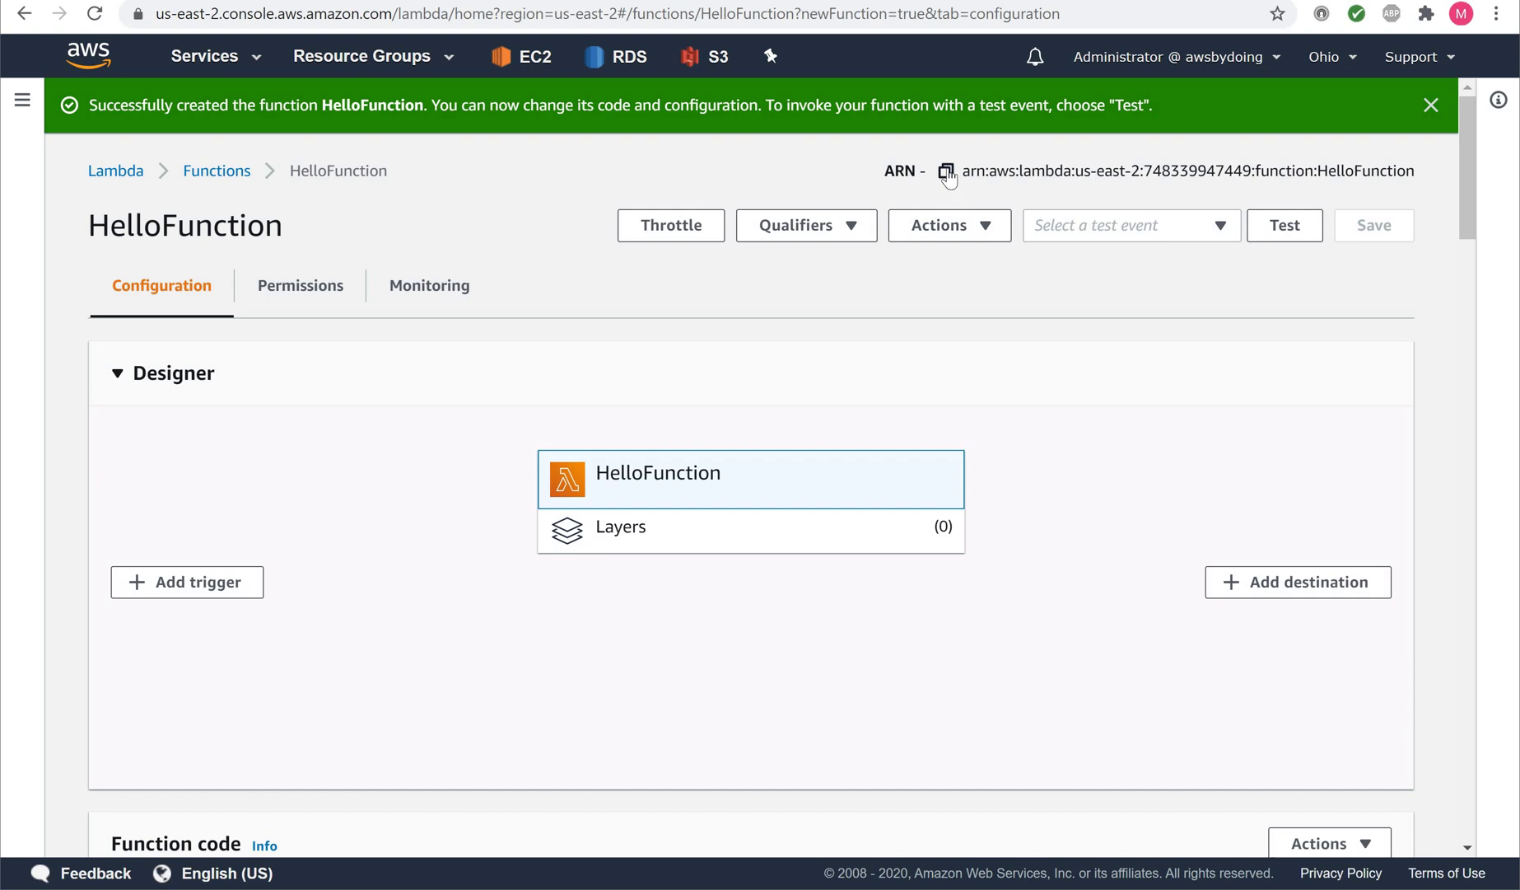
pyautogui.click(946, 172)
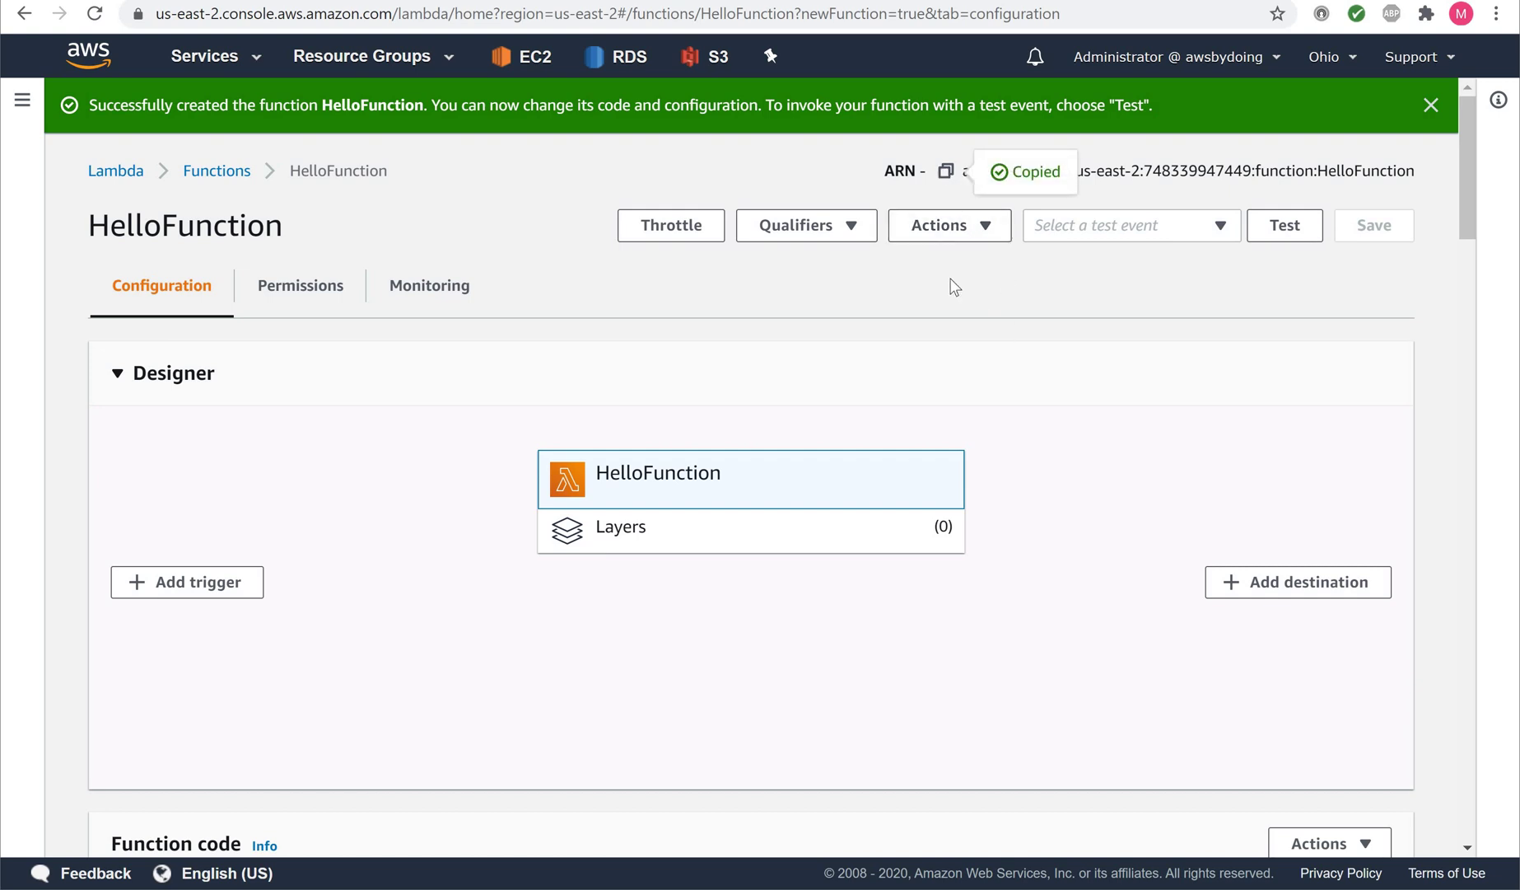
# Step: Switch to the presentation and copy the exports.handler code listed under "Lambda Function Code"
pyautogui.scroll(-5, 343, 564)
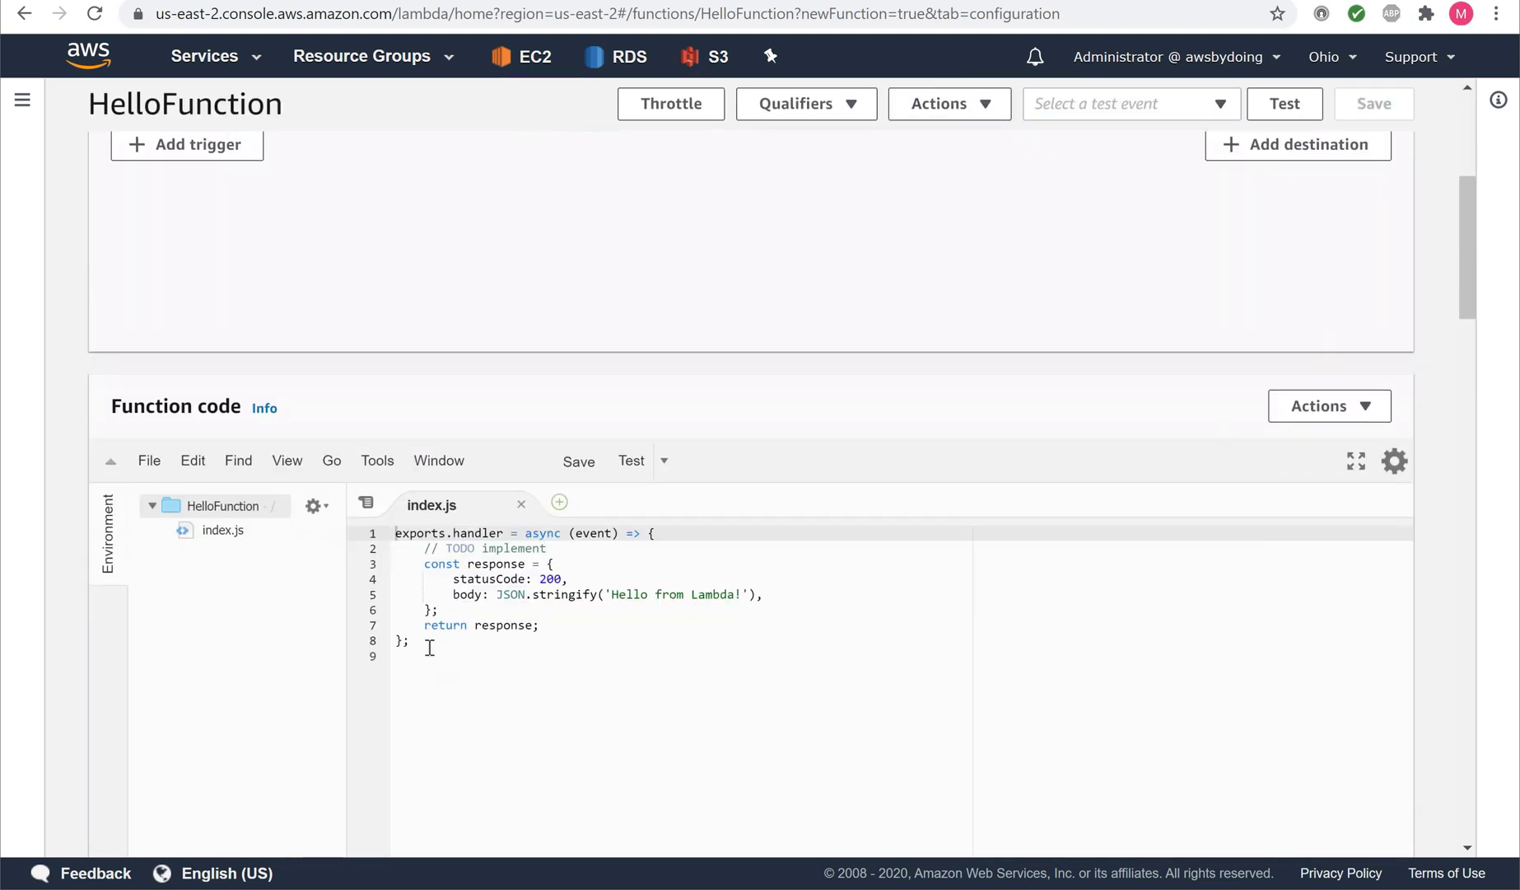
pyautogui.click(417, 567)
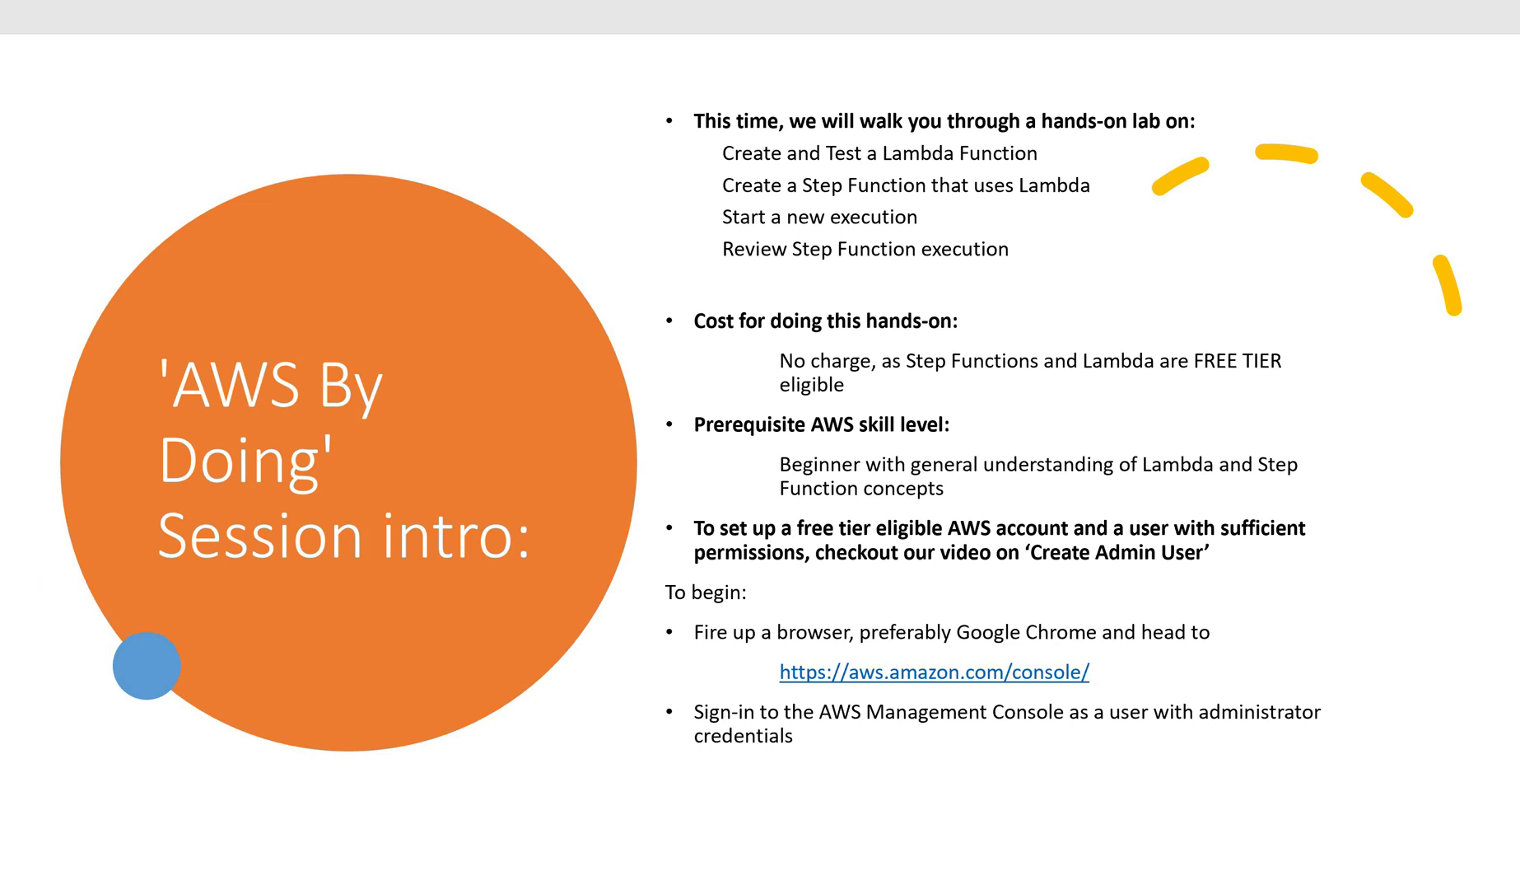
pyautogui.press('pagedown')
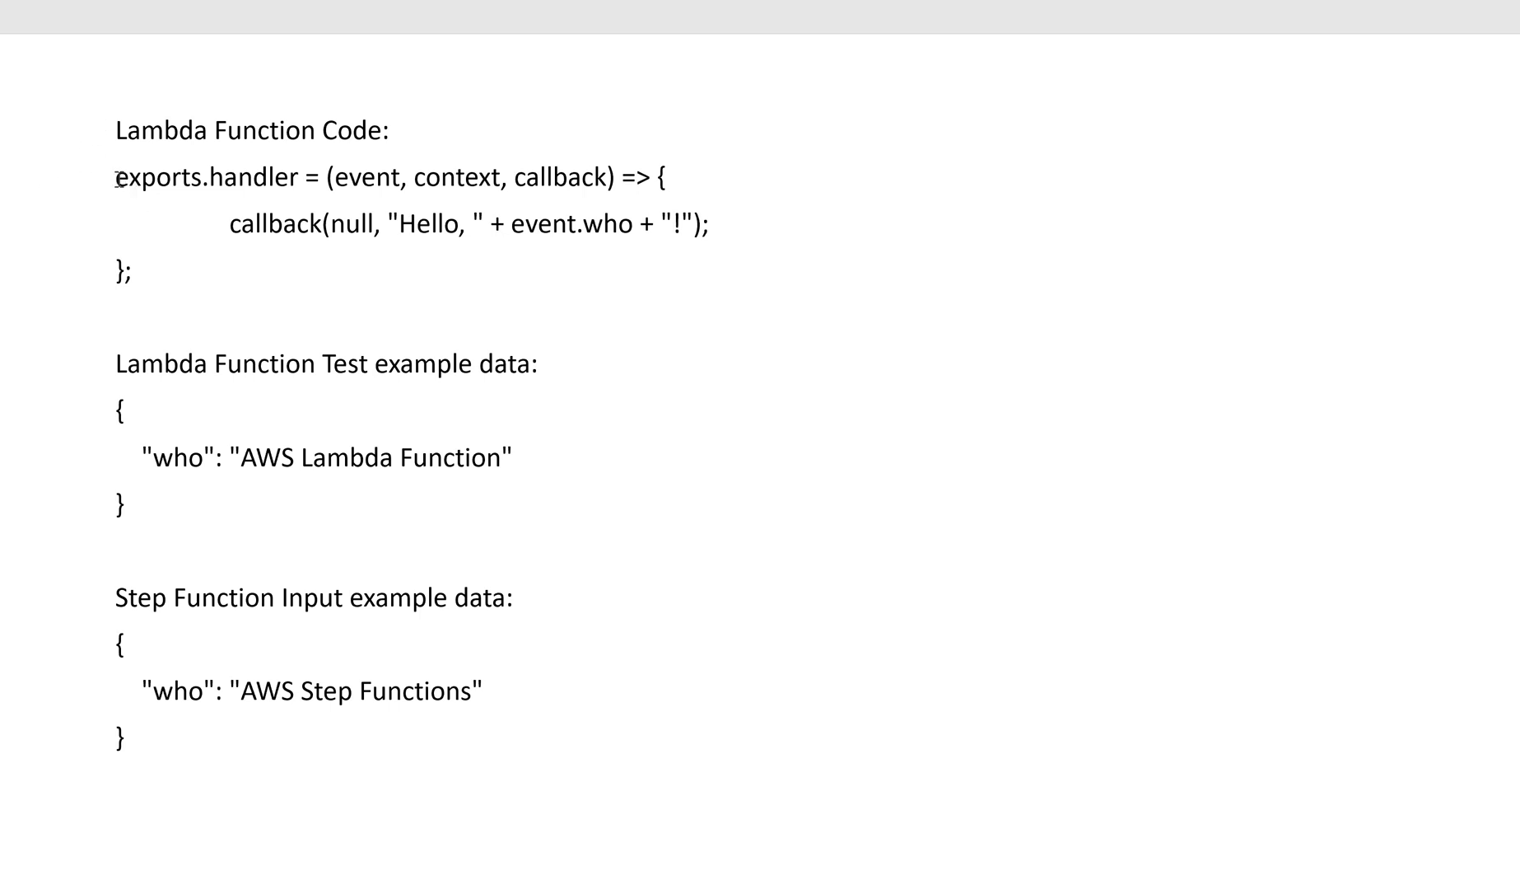
pyautogui.moveTo(118, 178); pyautogui.dragTo(156, 296)
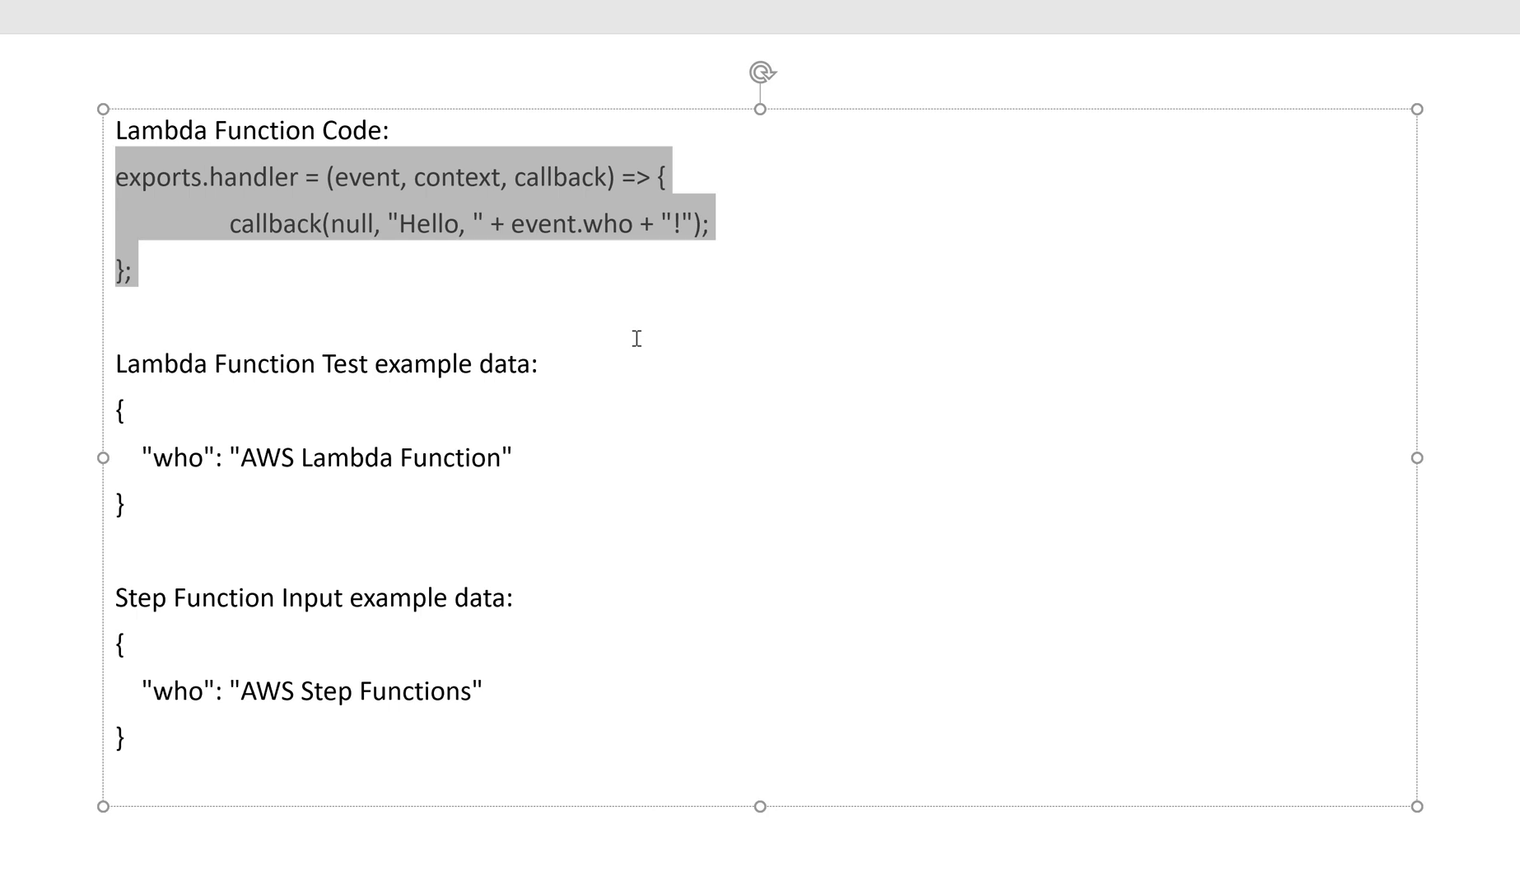
# Step: Back in the Lambda console, replace all the code in index.js with the copied handler and save the function
pyautogui.hotkey('alt', 'Tab')
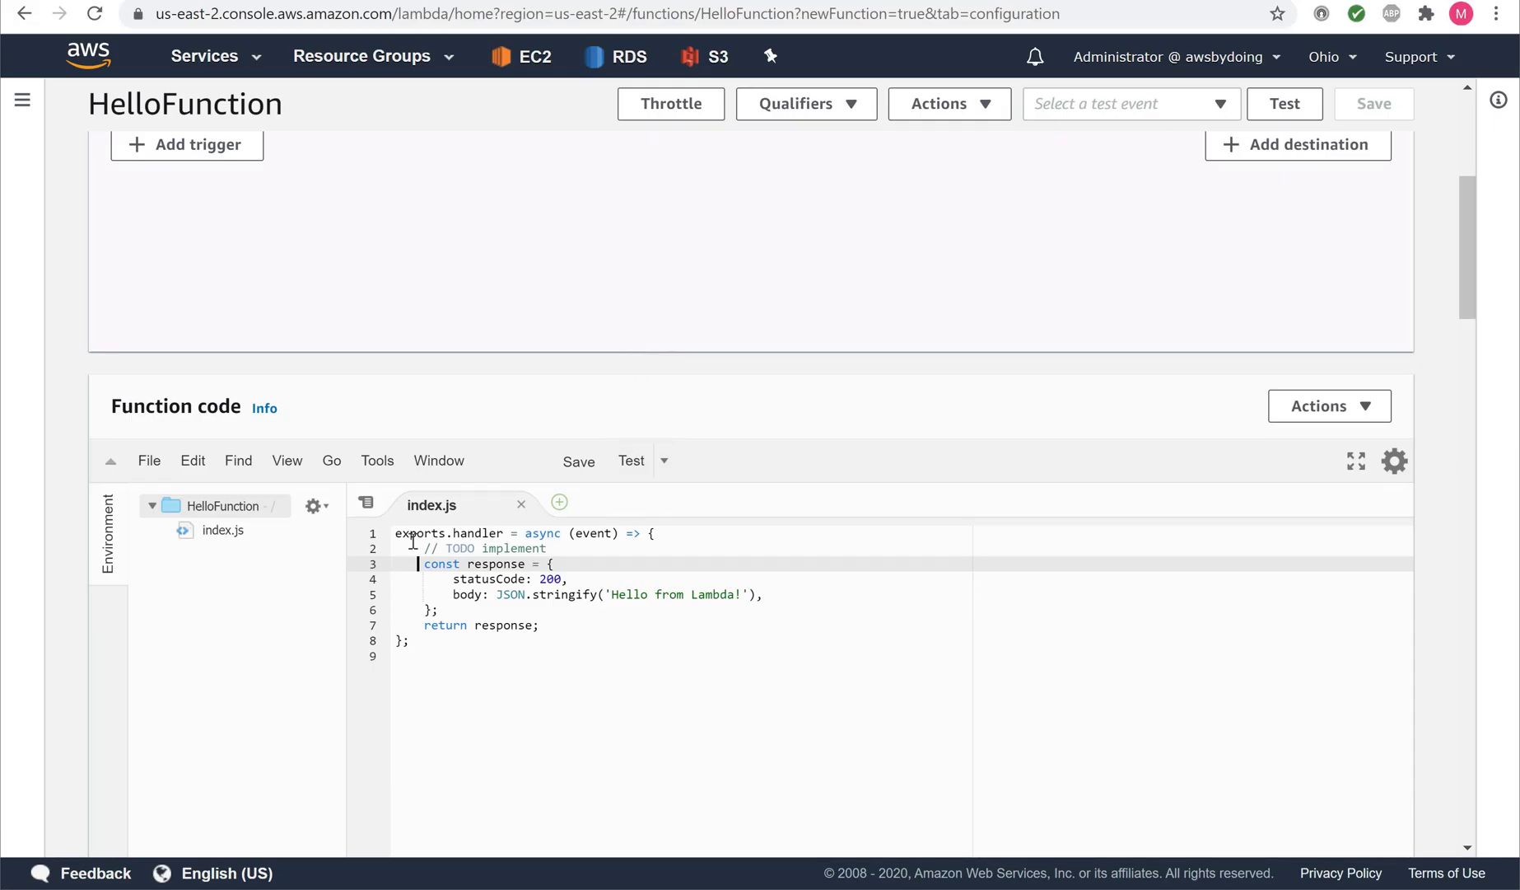
pyautogui.moveTo(397, 534); pyautogui.dragTo(490, 659)
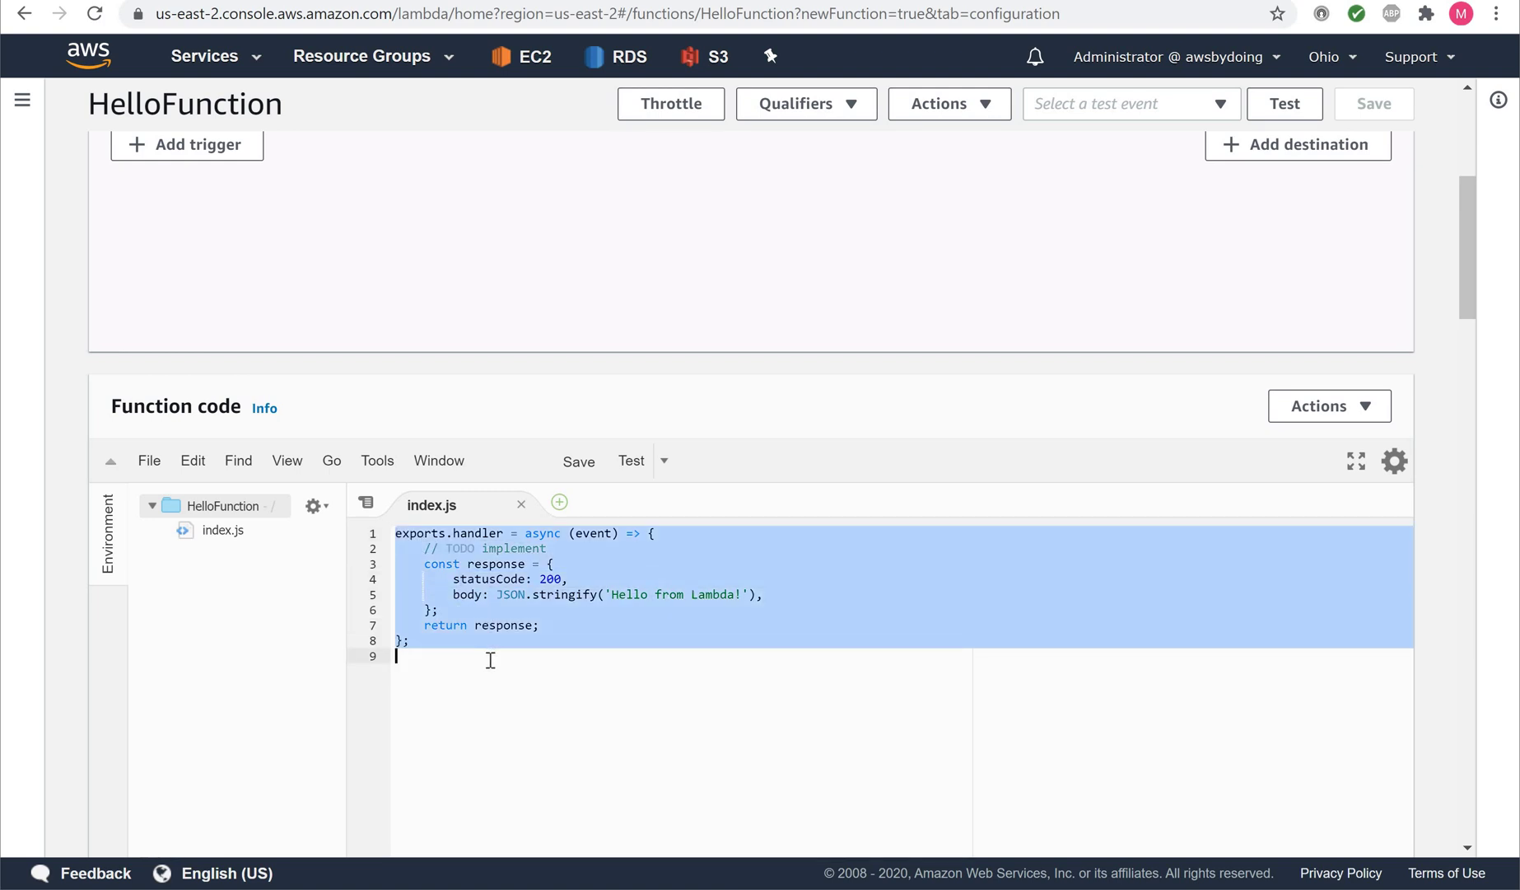
pyautogui.hotkey('ctrl', 'v')
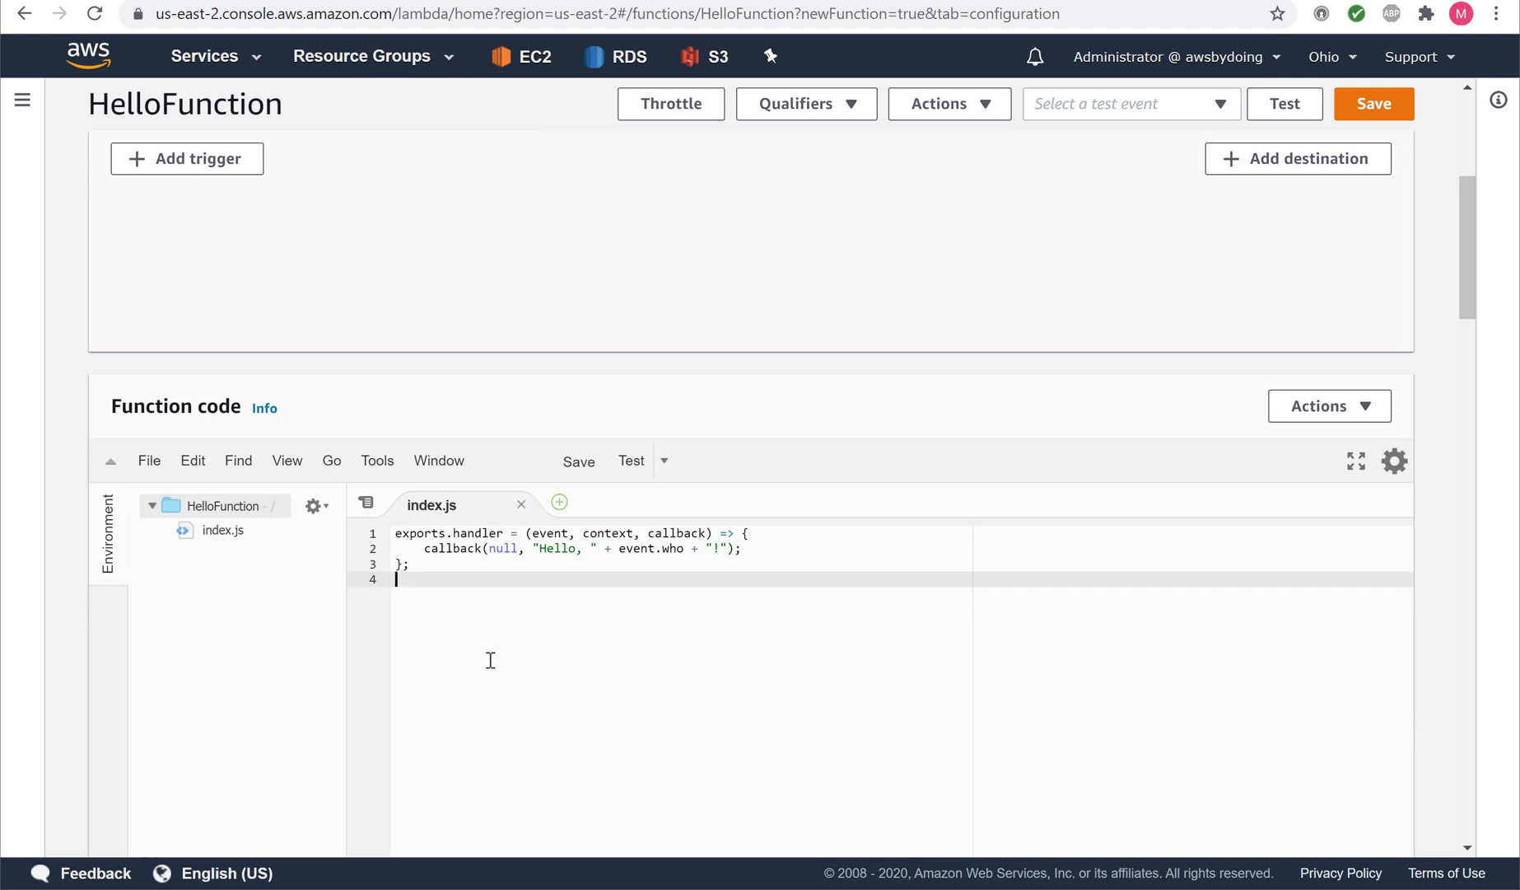
pyautogui.scroll(-15, 581, 620)
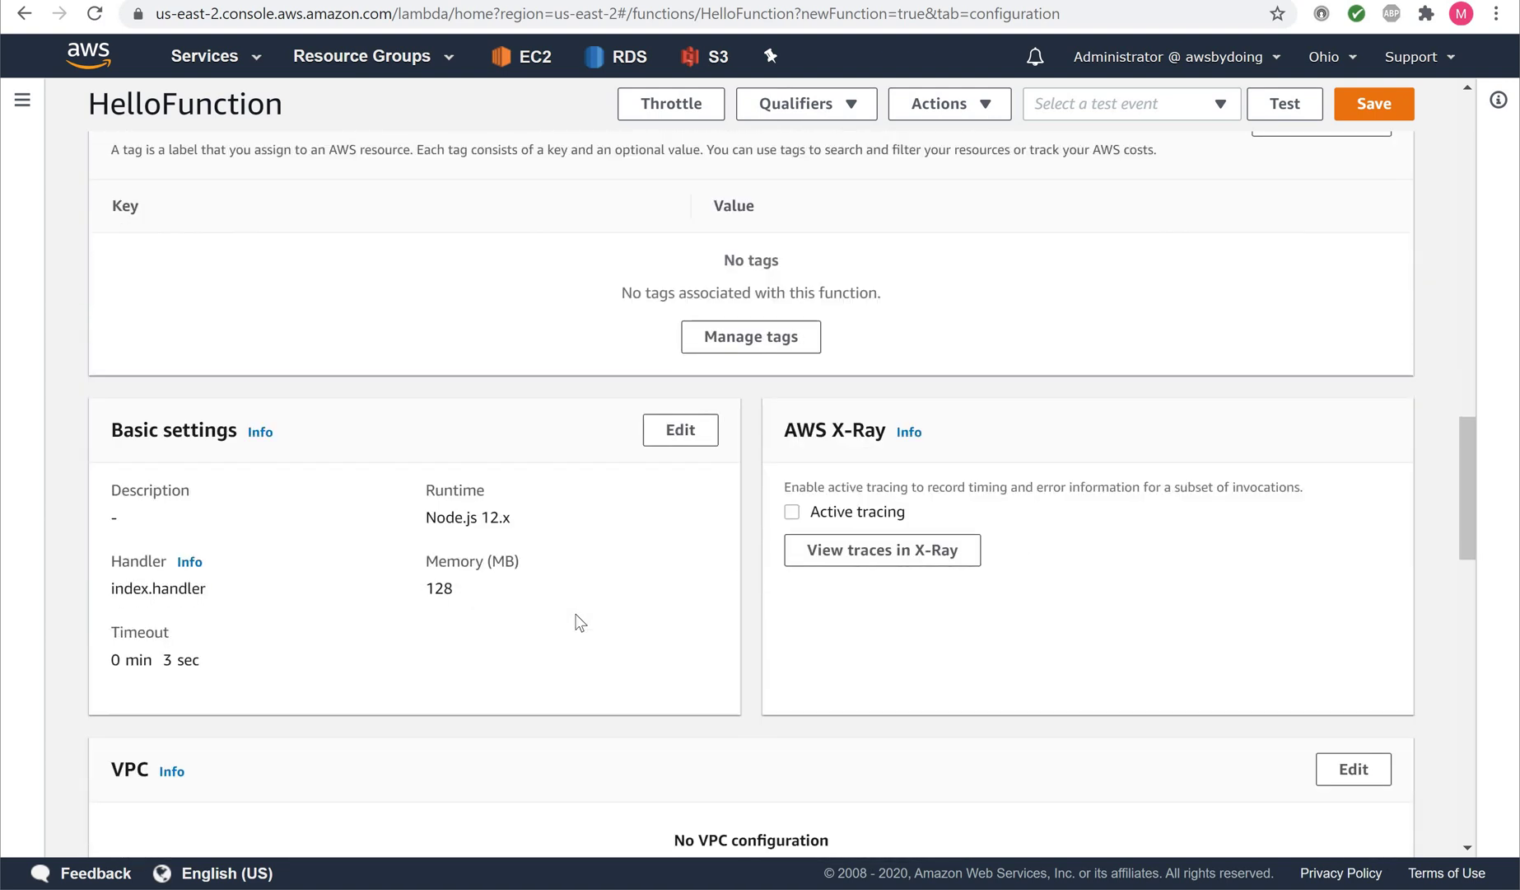
pyautogui.scroll(-15, 580, 622)
pyautogui.scroll(7, 578, 622)
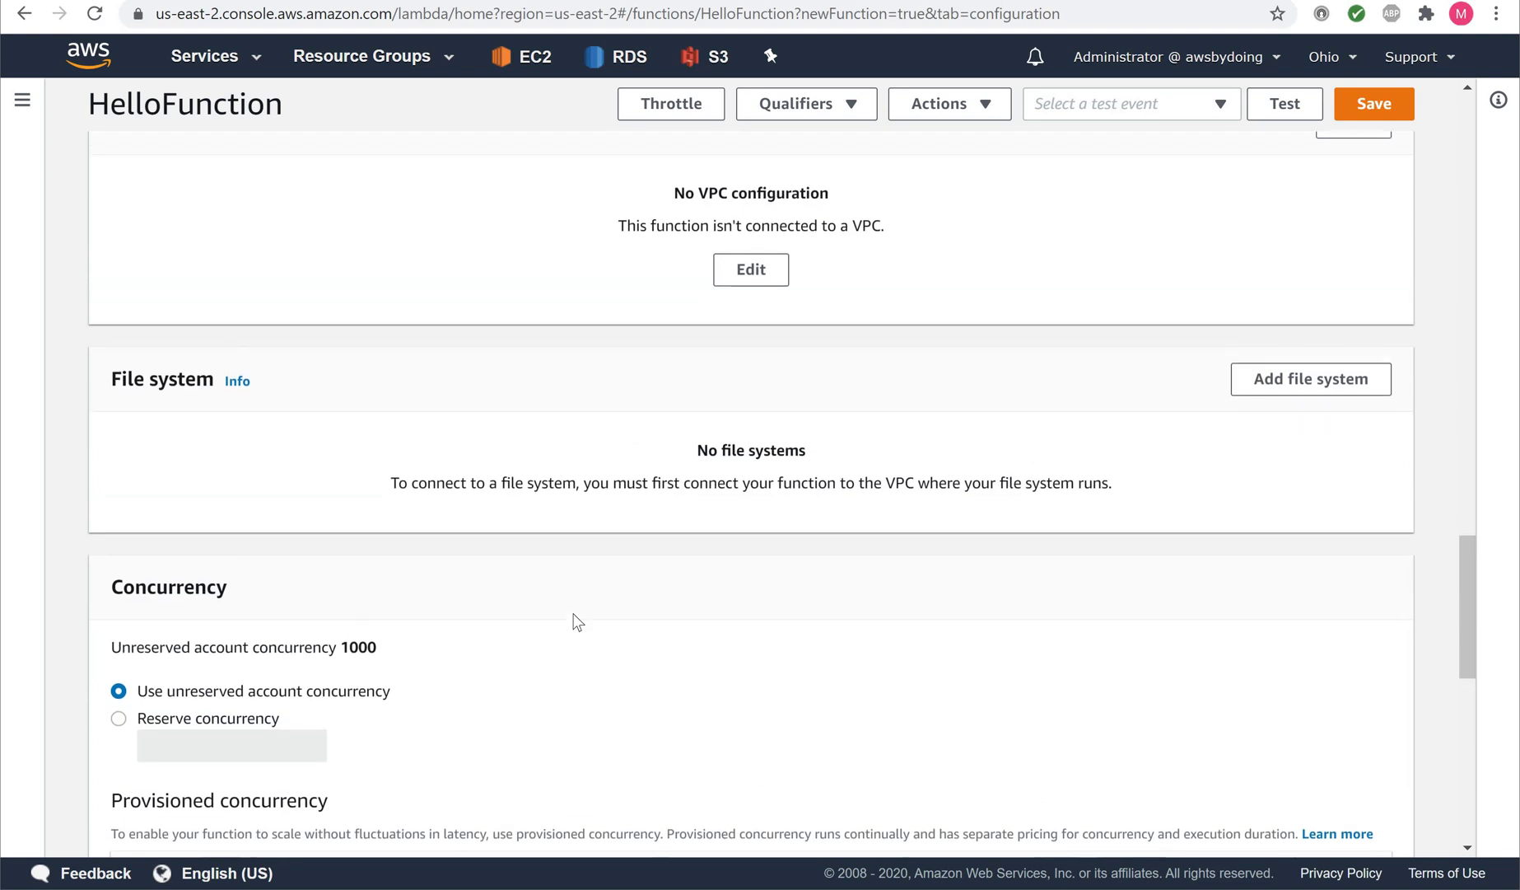
pyautogui.scroll(12, 576, 622)
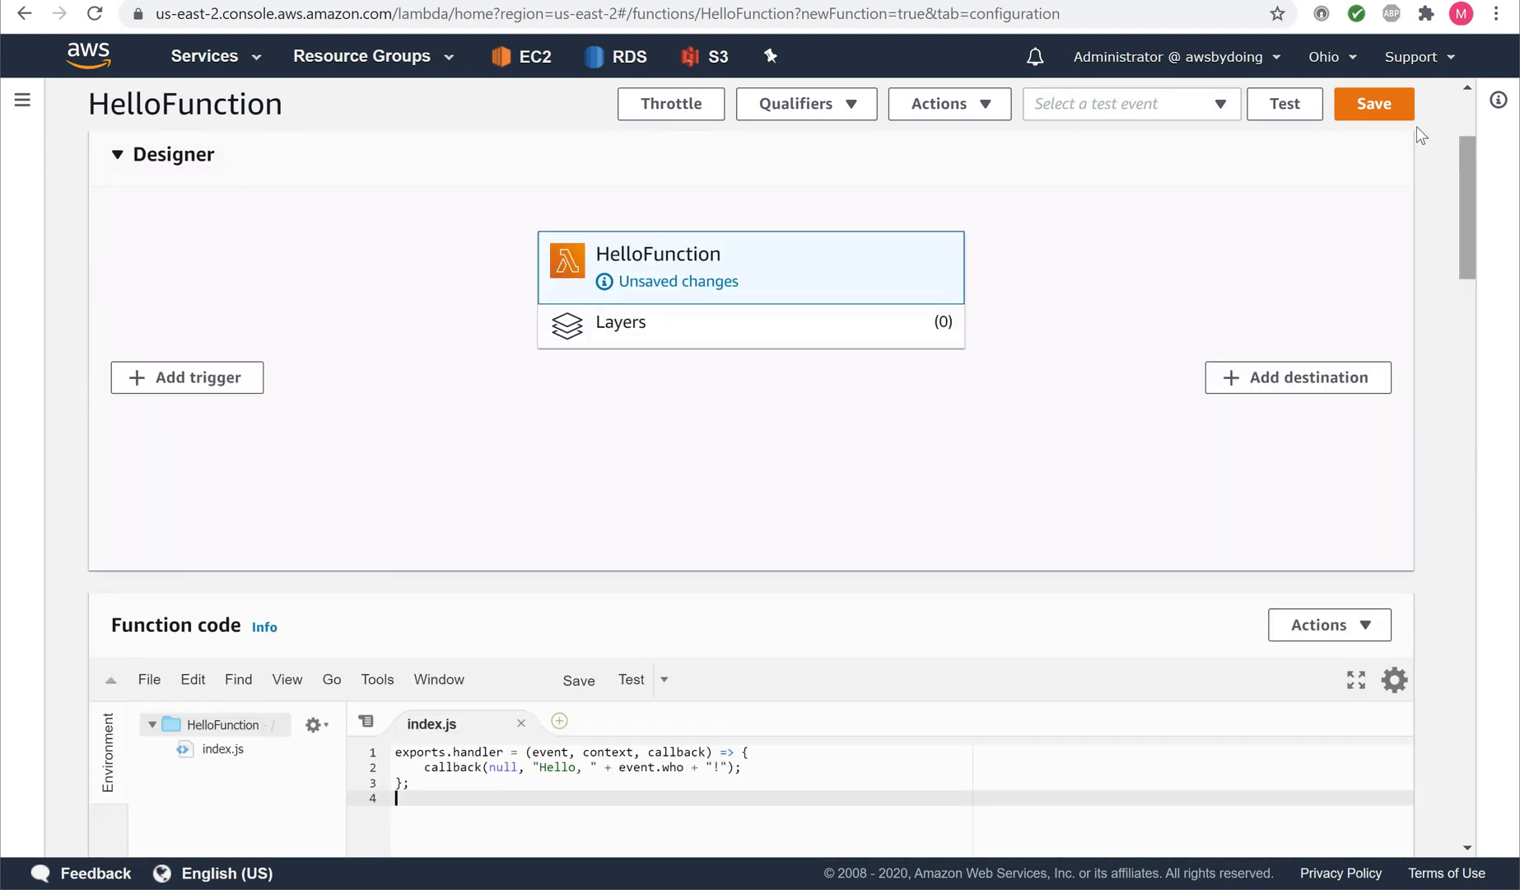
pyautogui.click(1367, 109)
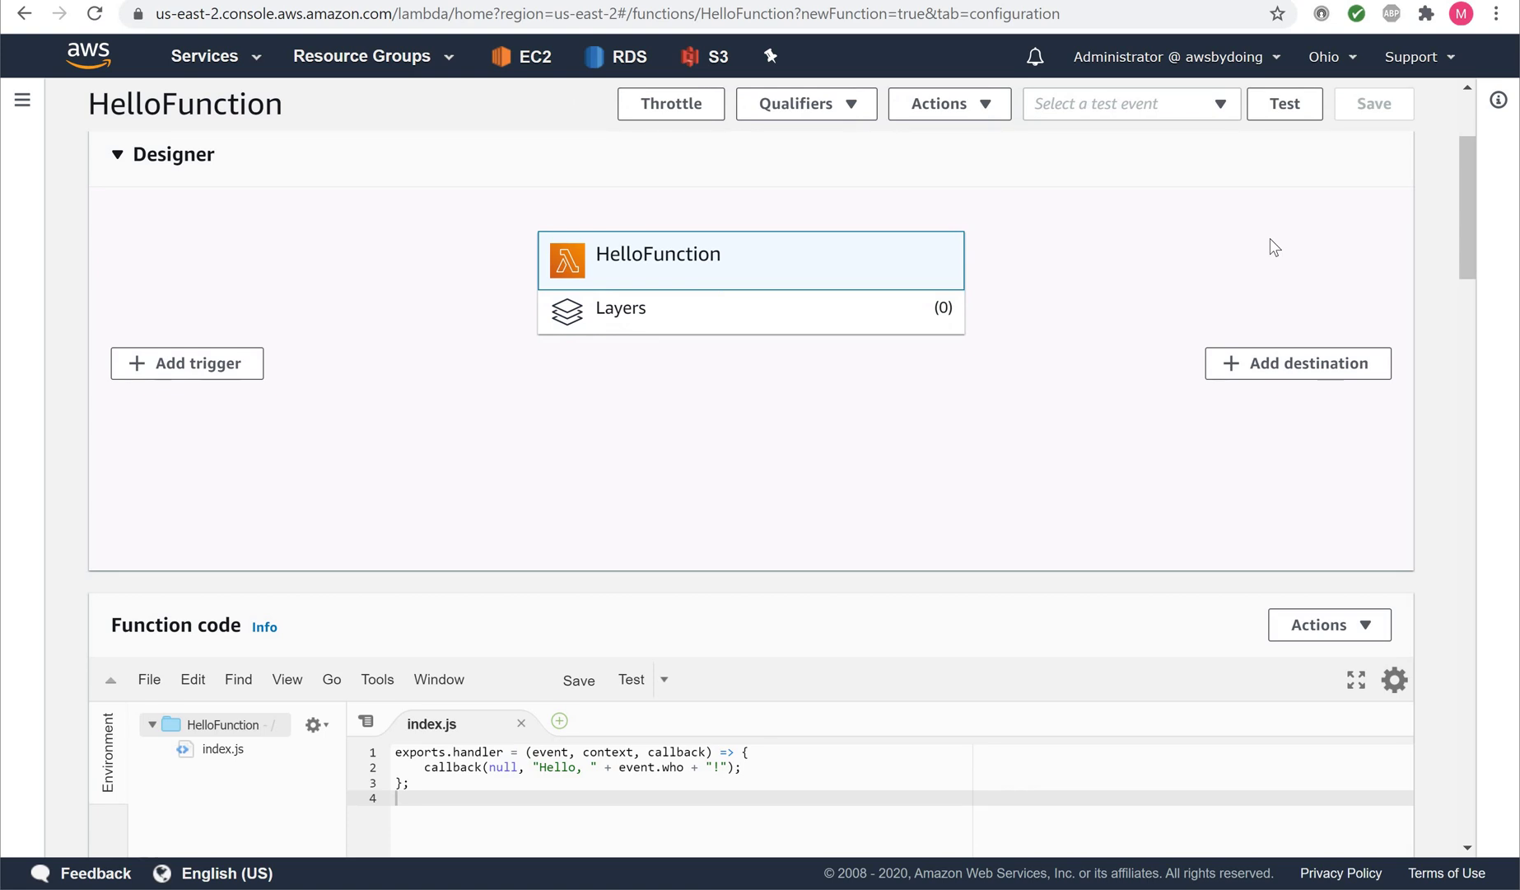
# Step: Start configuring a new test event for the function and name it HelloFunction
pyautogui.scroll(-1, 672, 471)
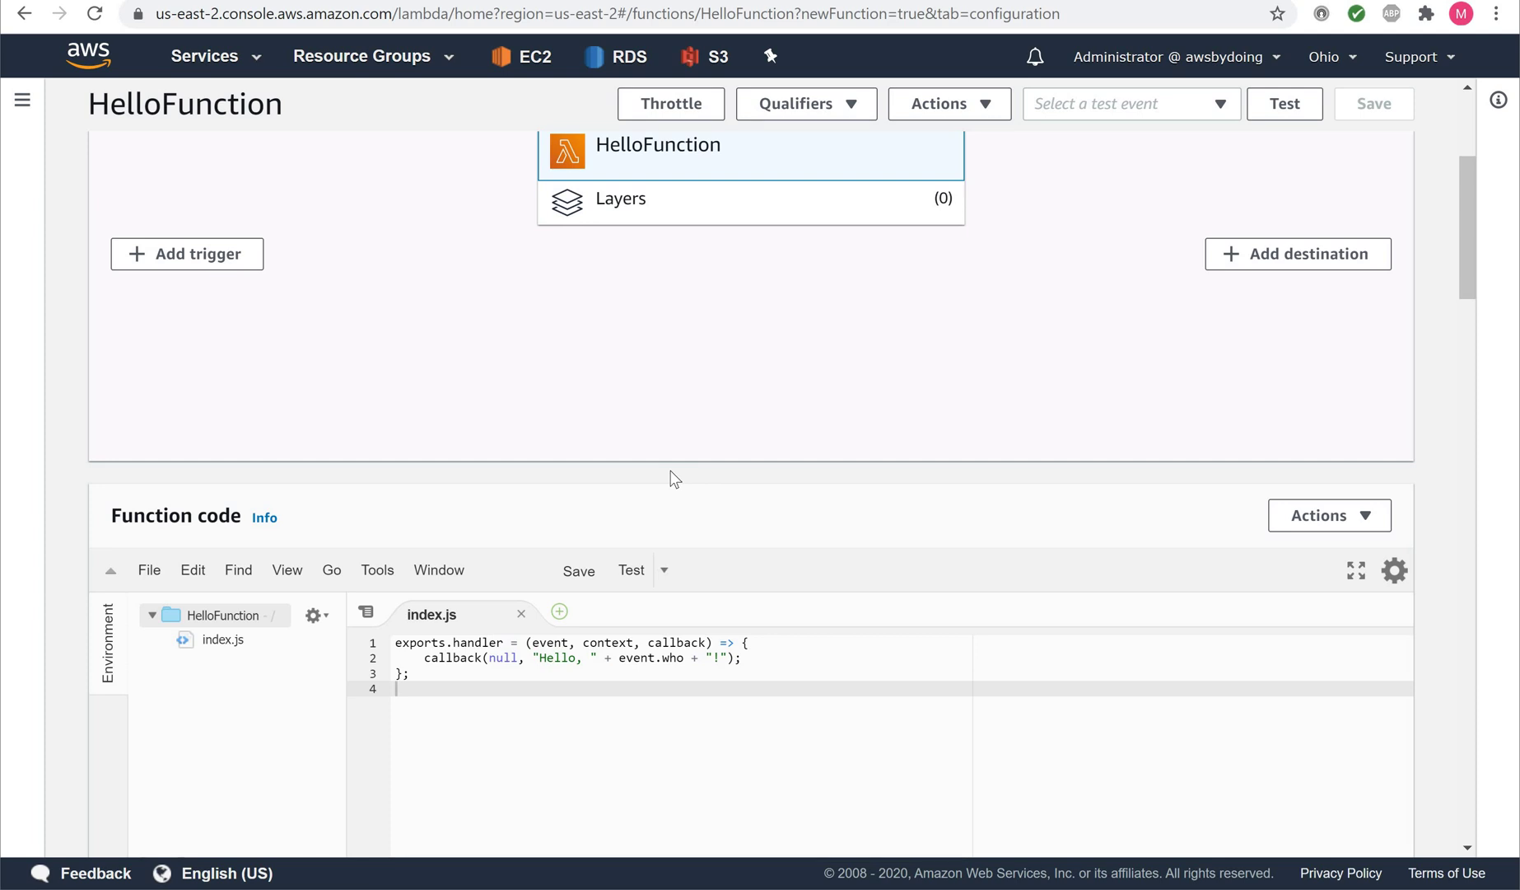
pyautogui.click(1217, 105)
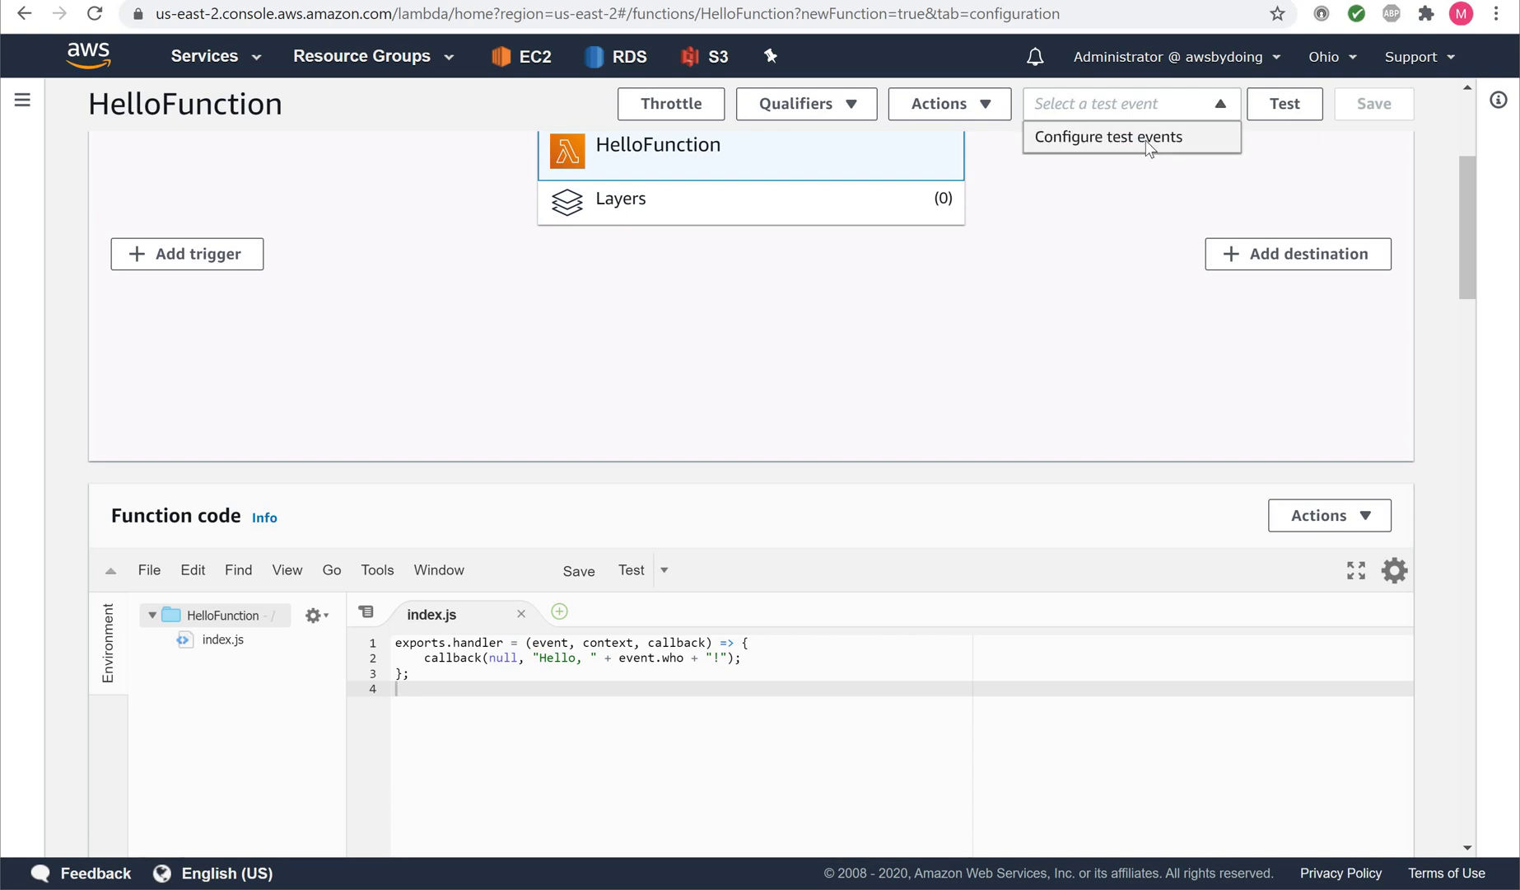
pyautogui.click(1146, 142)
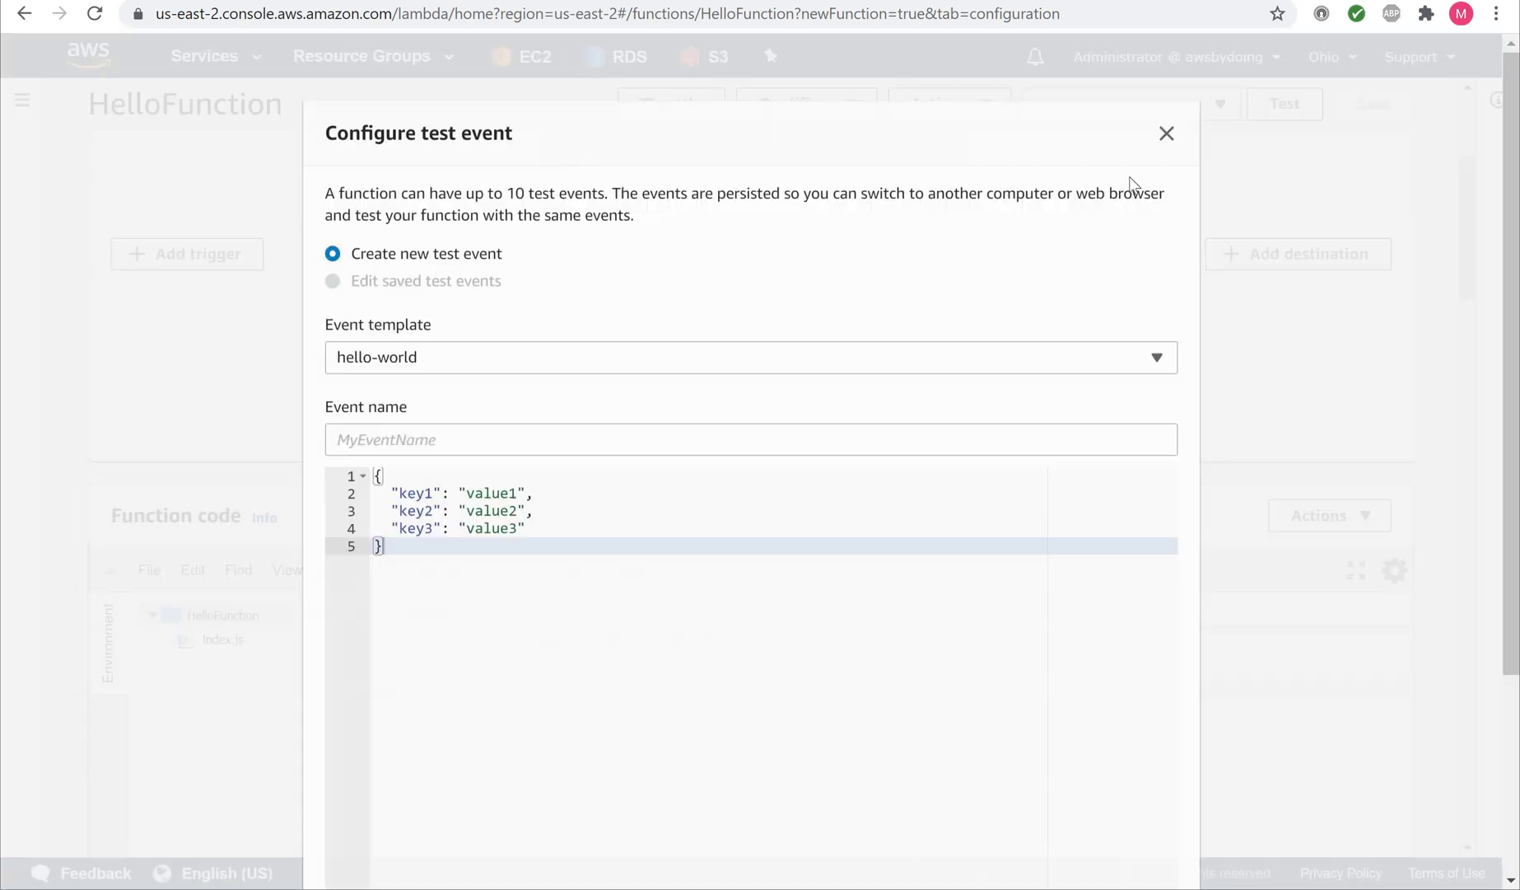
pyautogui.click(426, 435)
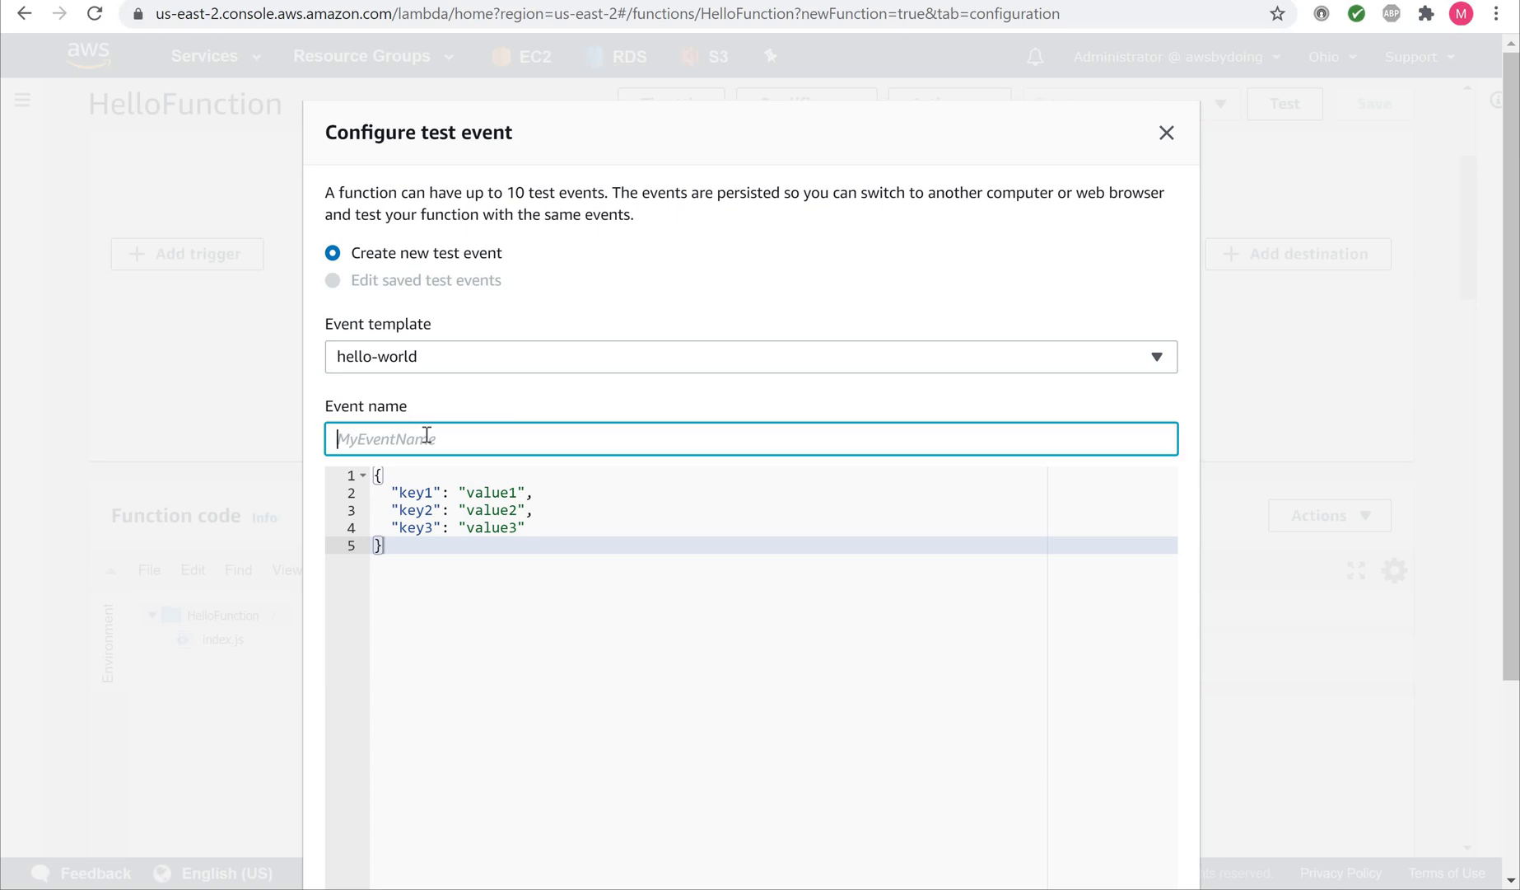
pyautogui.write('HelloFunction')
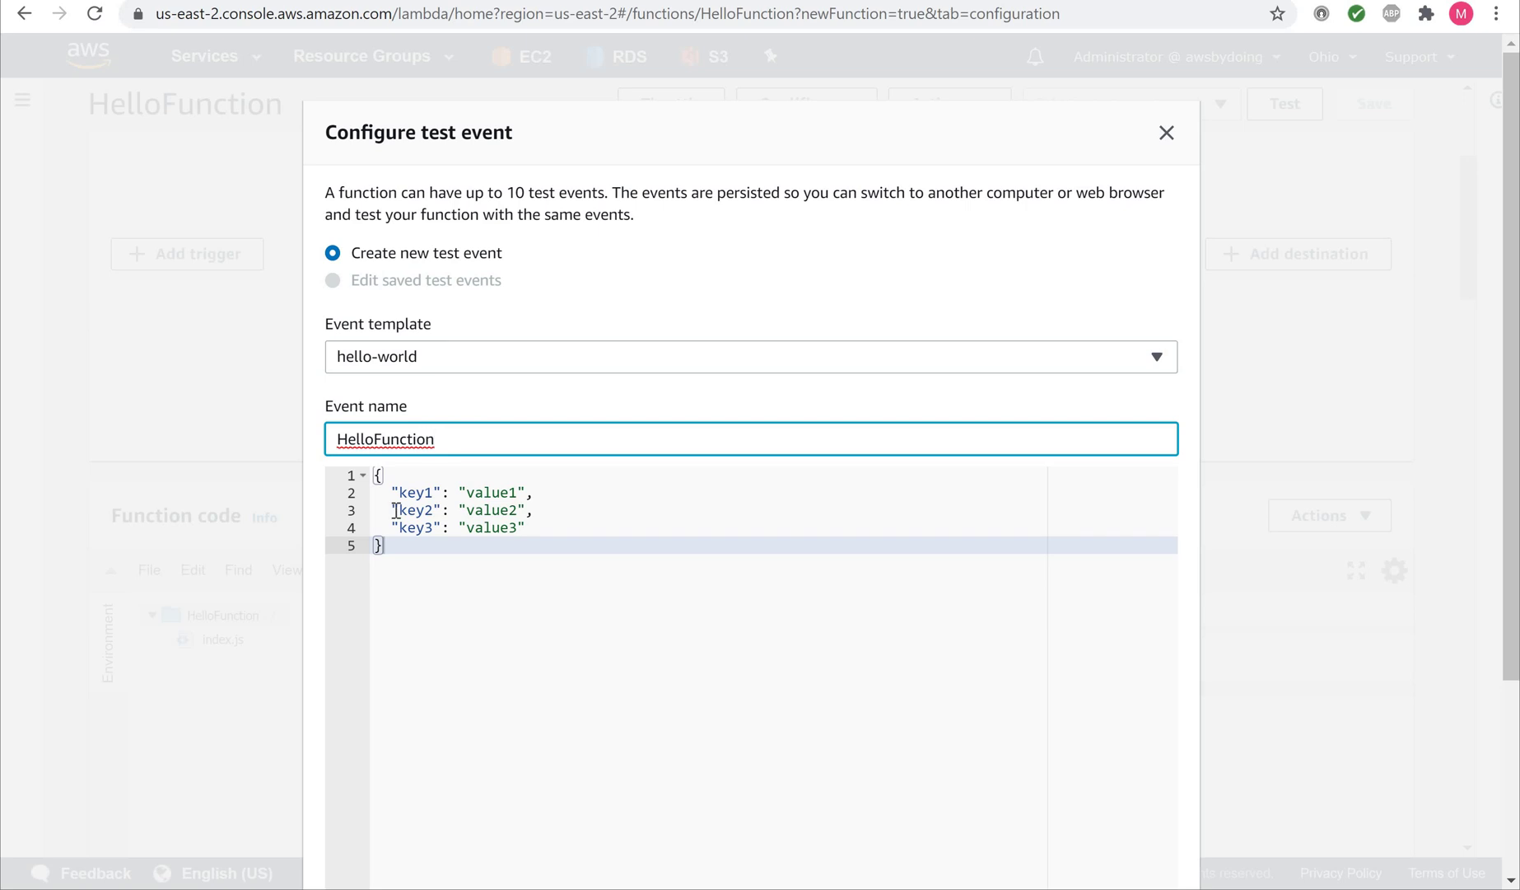
# Step: Switch to the presentation and copy the JSON block under "Lambda Function Test example data"
pyautogui.hotkey('alt', 'Tab')
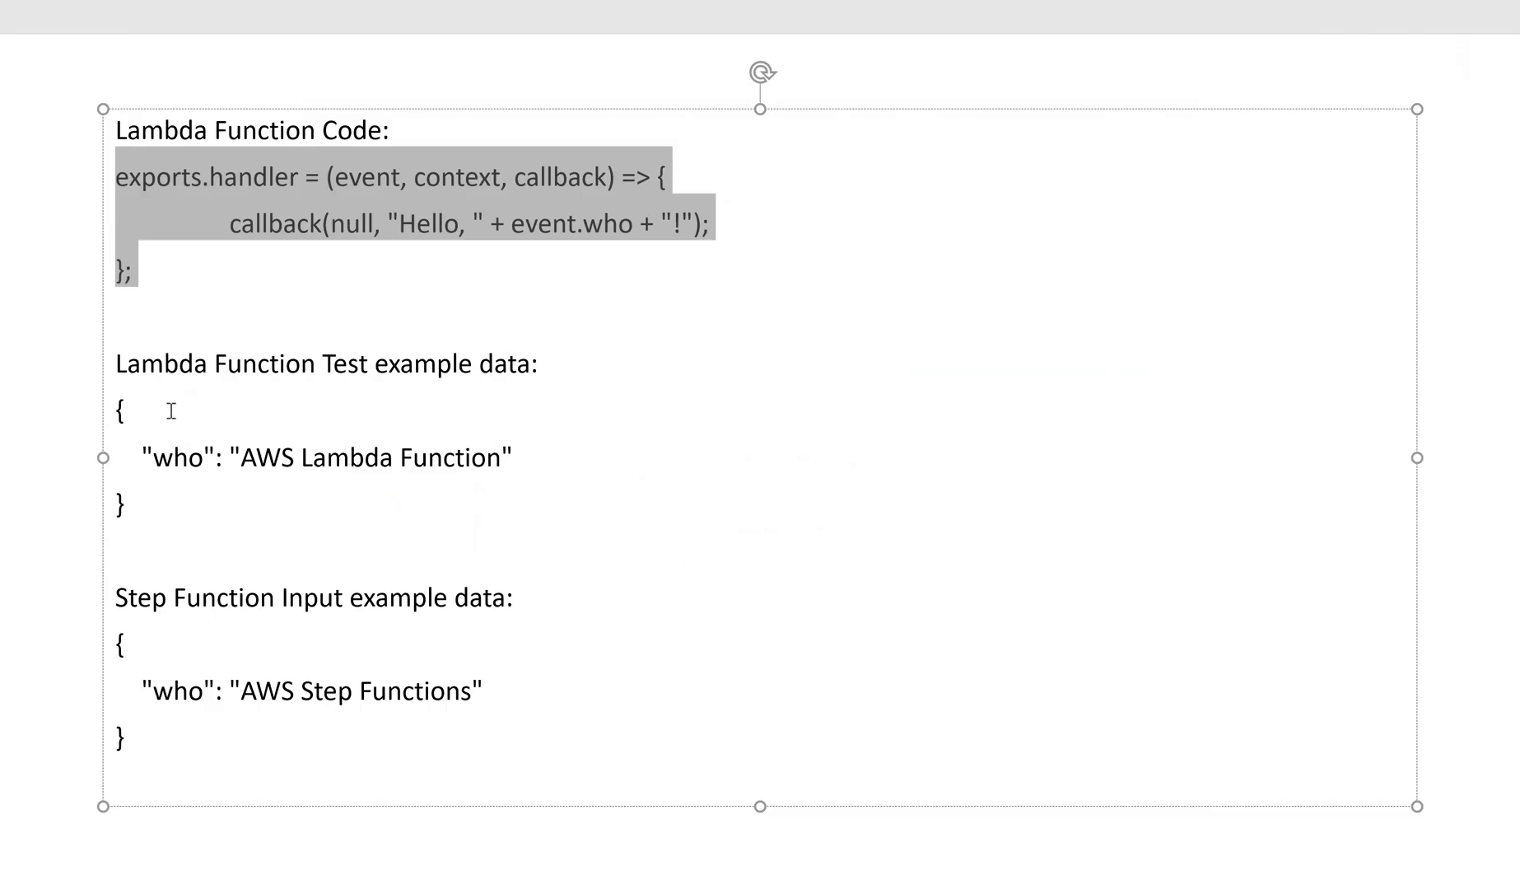
pyautogui.click(217, 407)
pyautogui.moveTo(117, 409); pyautogui.dragTo(157, 513)
pyautogui.hotkey('ctrl', 'c')
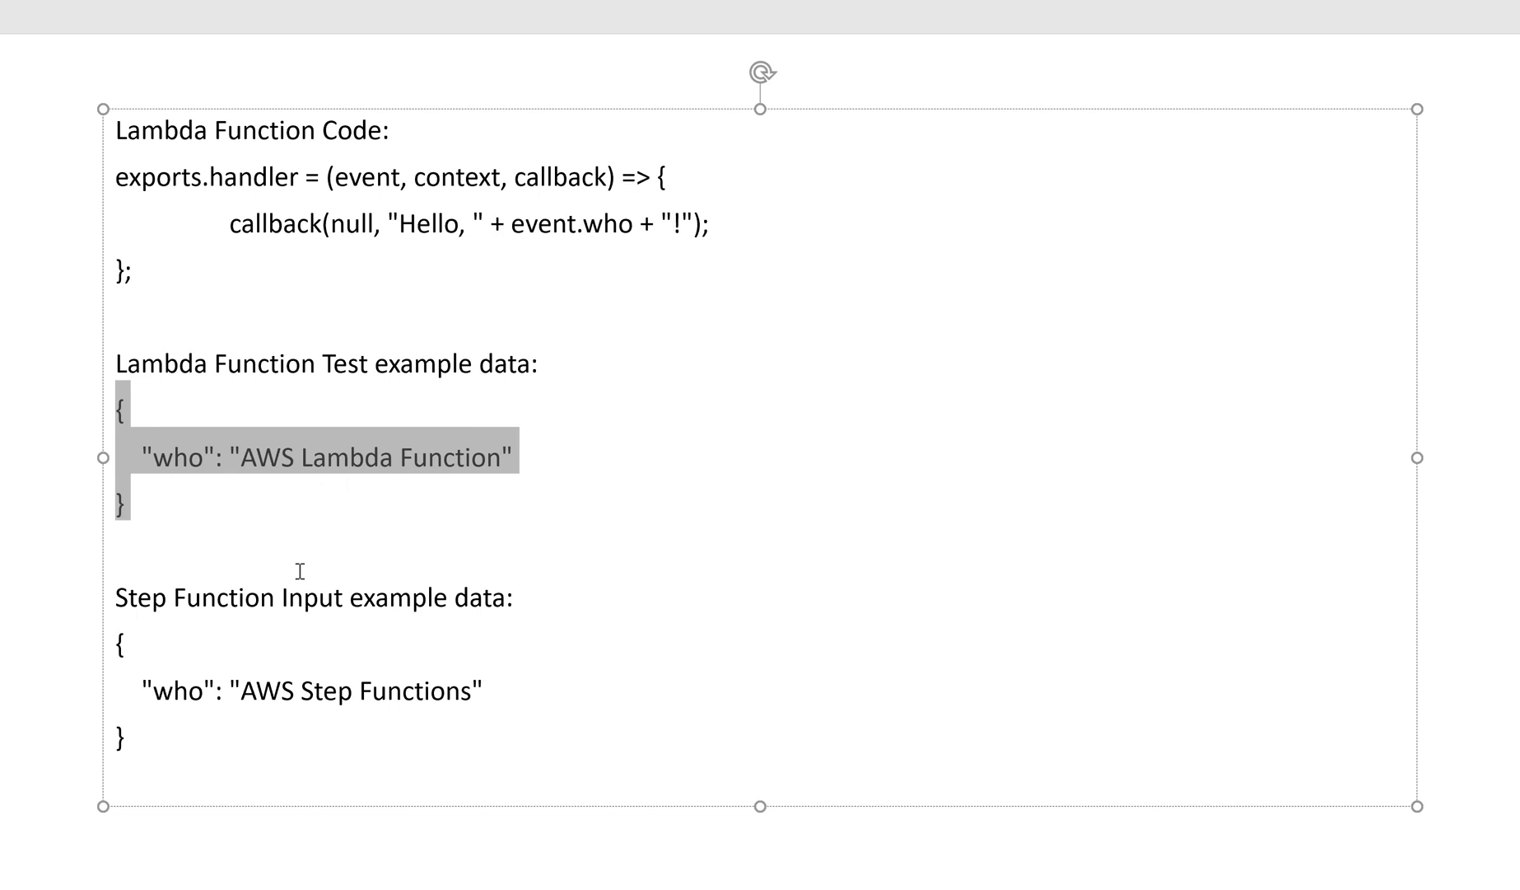
# Step: Back in the Lambda console, replace the test event's sample JSON with the copied "who": "AWS Lambda Function" block and create the event
pyautogui.hotkey('alt', 'Tab')
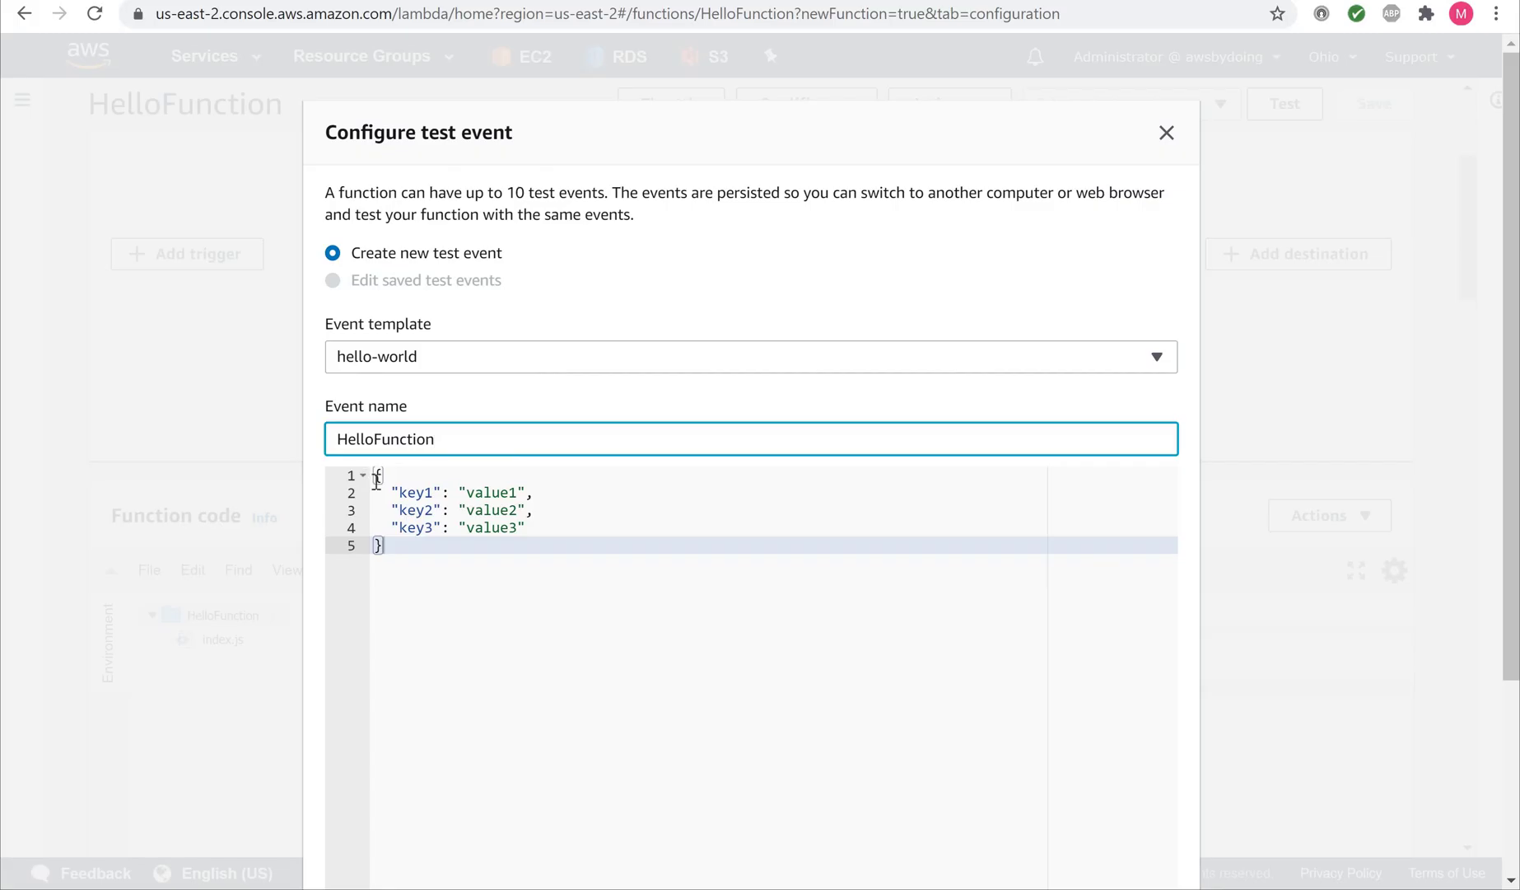
pyautogui.click(428, 557)
pyautogui.hotkey('ctrl', 'a')
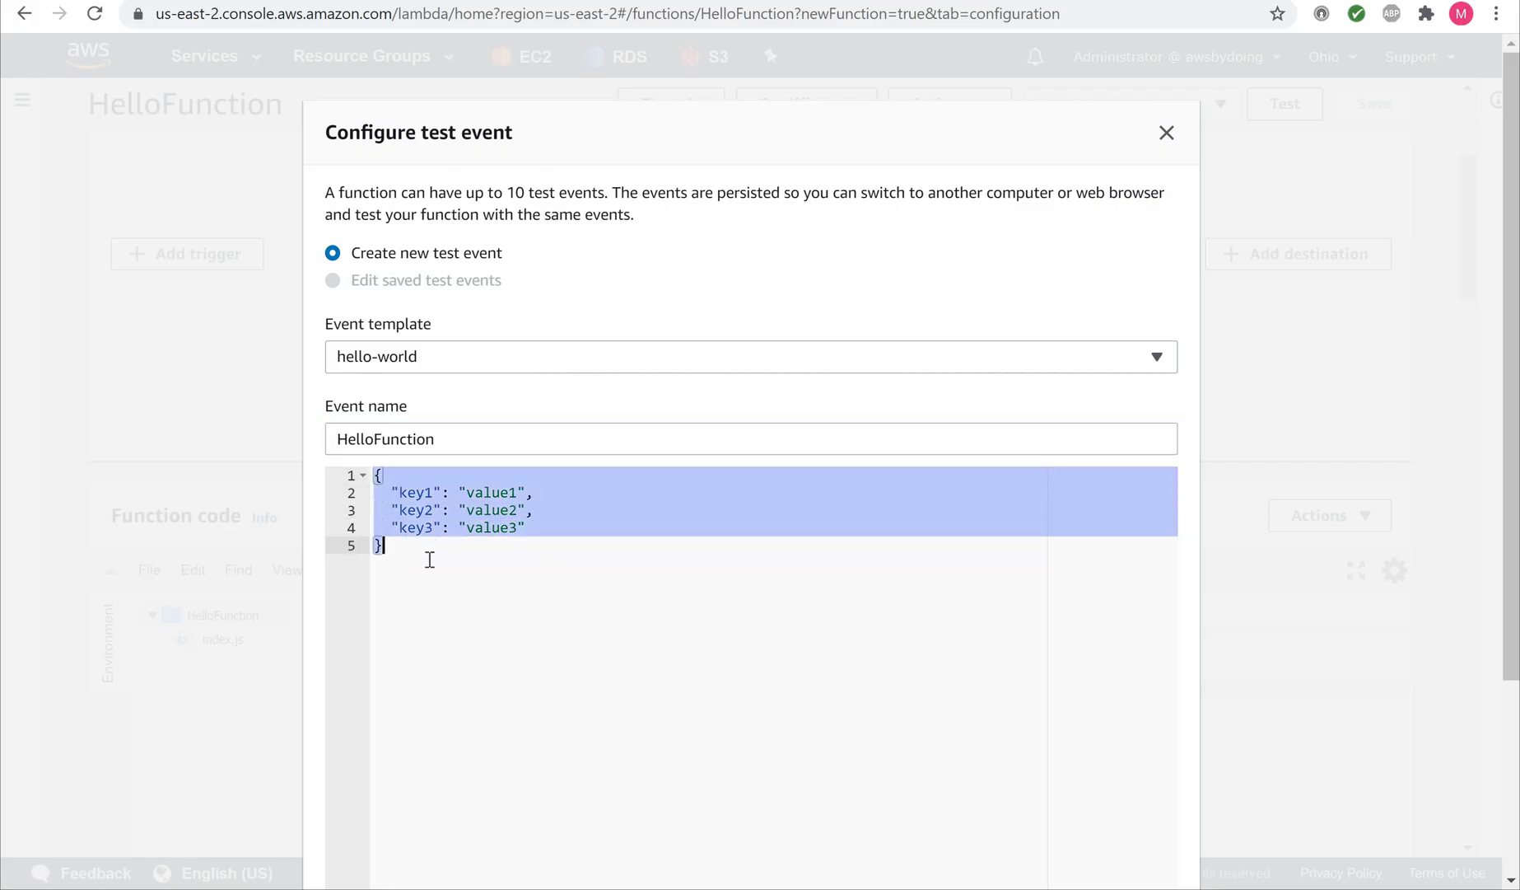
pyautogui.hotkey('ctrl', 'v')
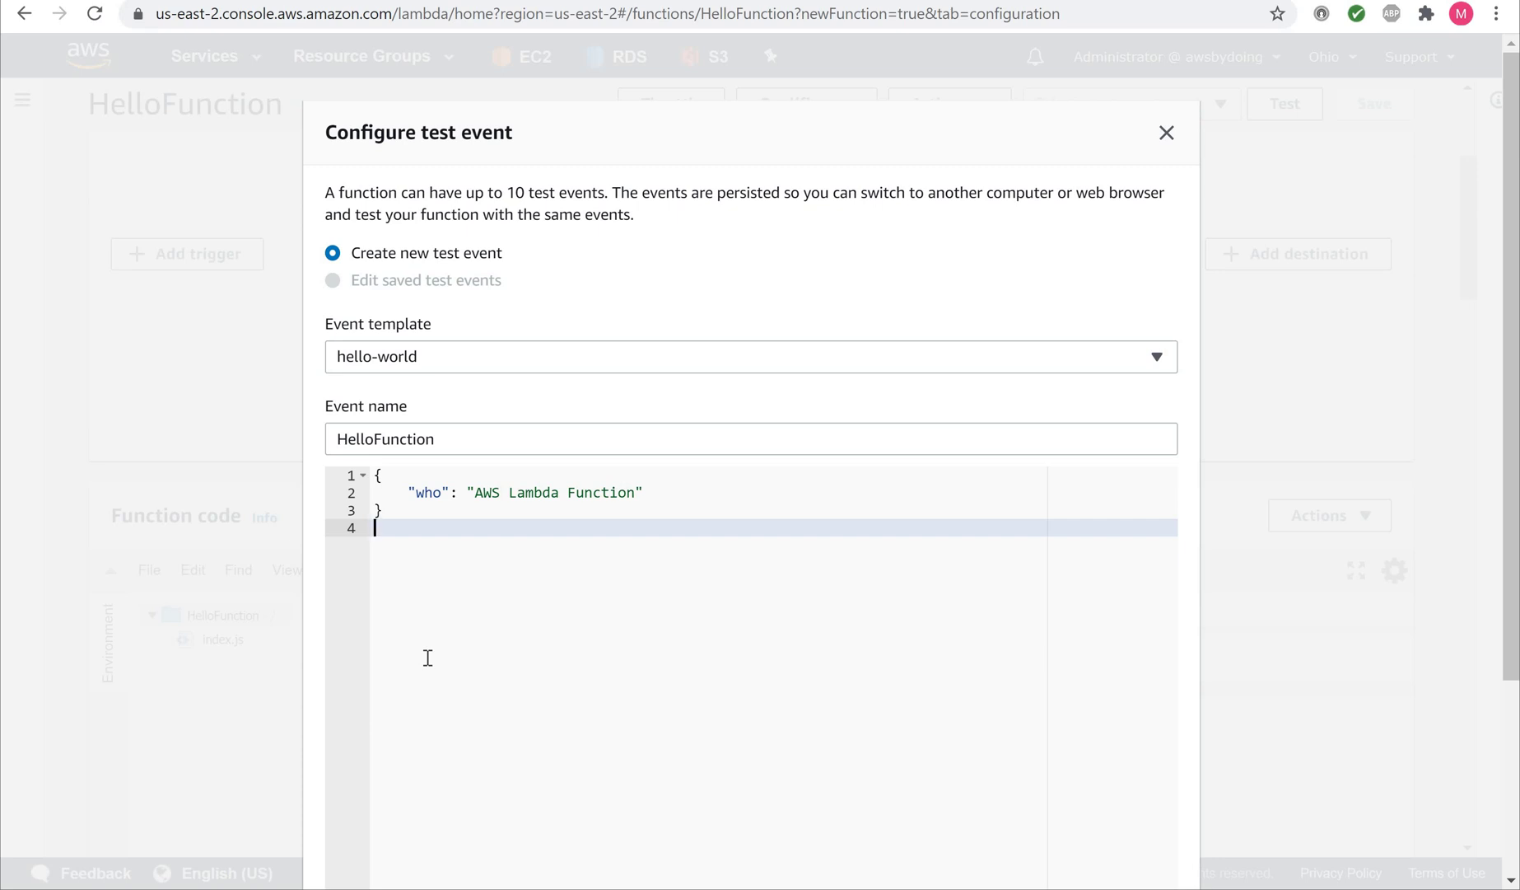
pyautogui.scroll(-3, 682, 630)
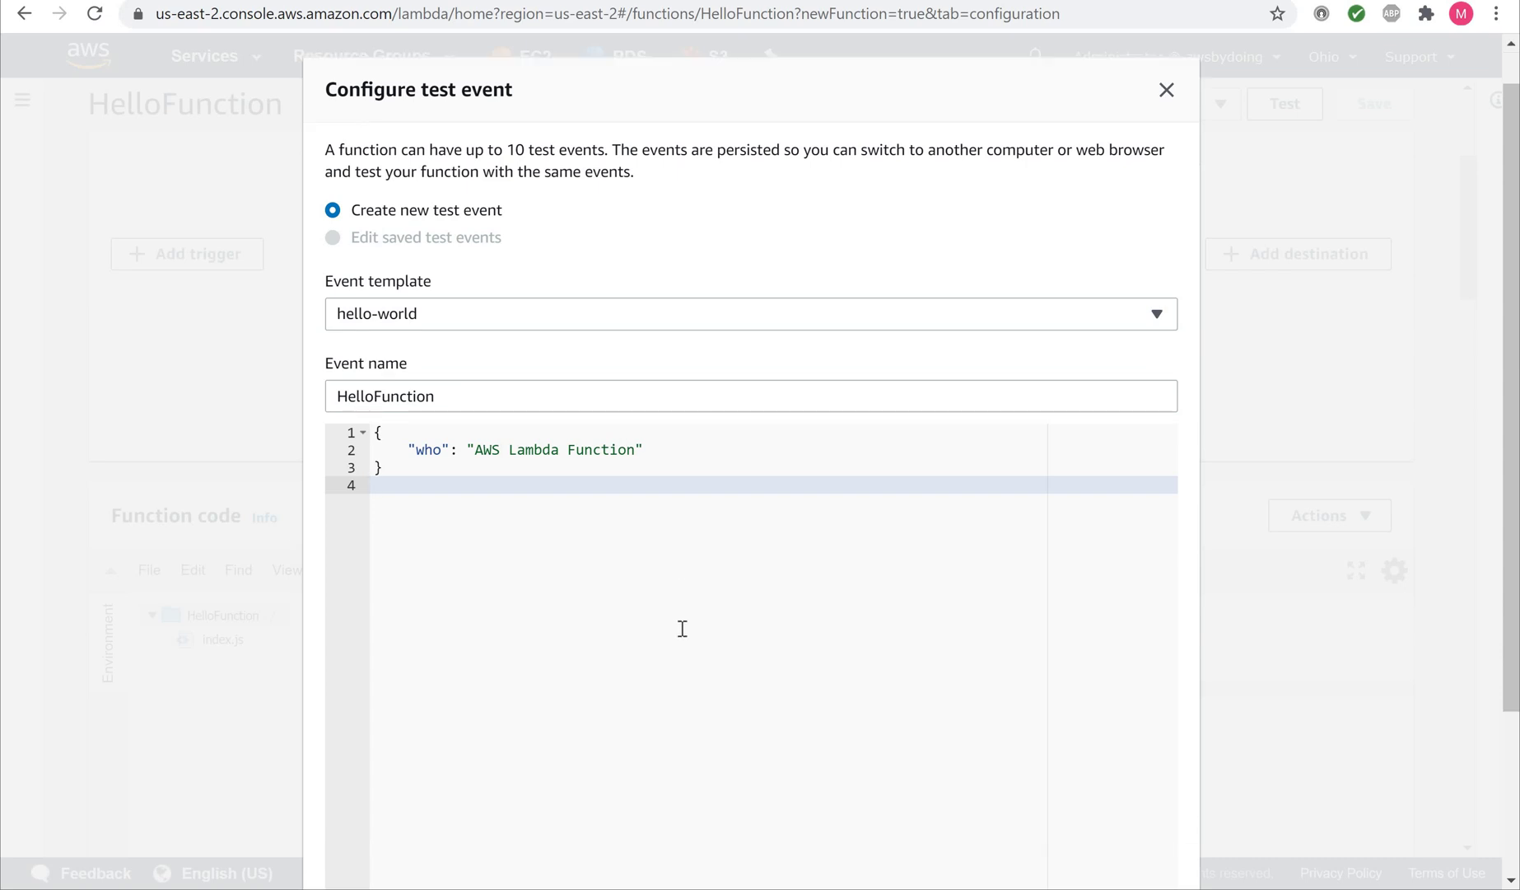
pyautogui.scroll(3, 682, 625)
pyautogui.scroll(-3, 682, 629)
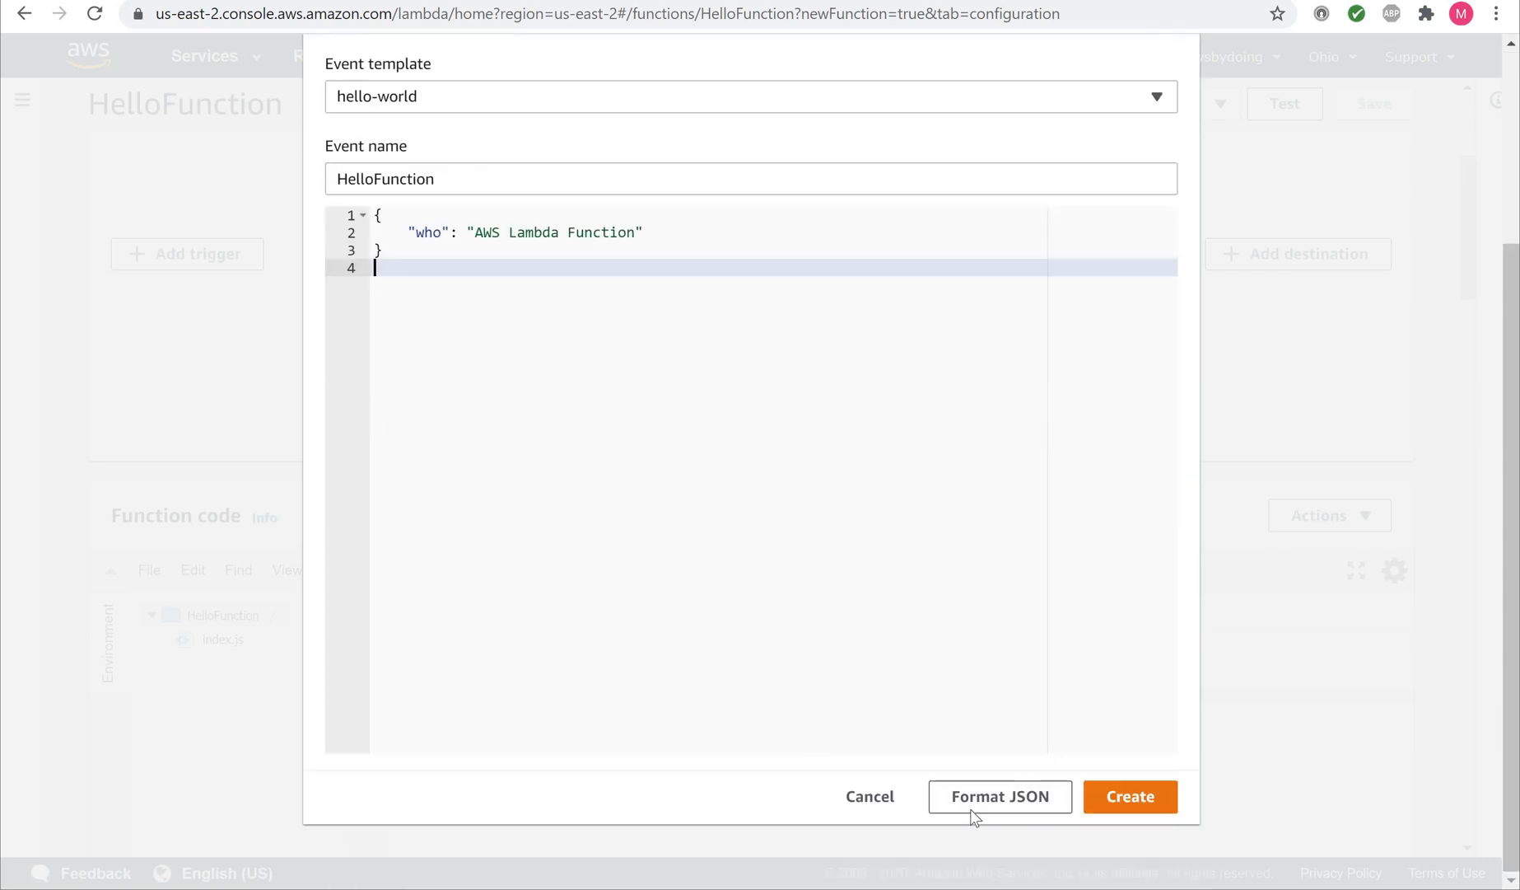
pyautogui.click(1106, 805)
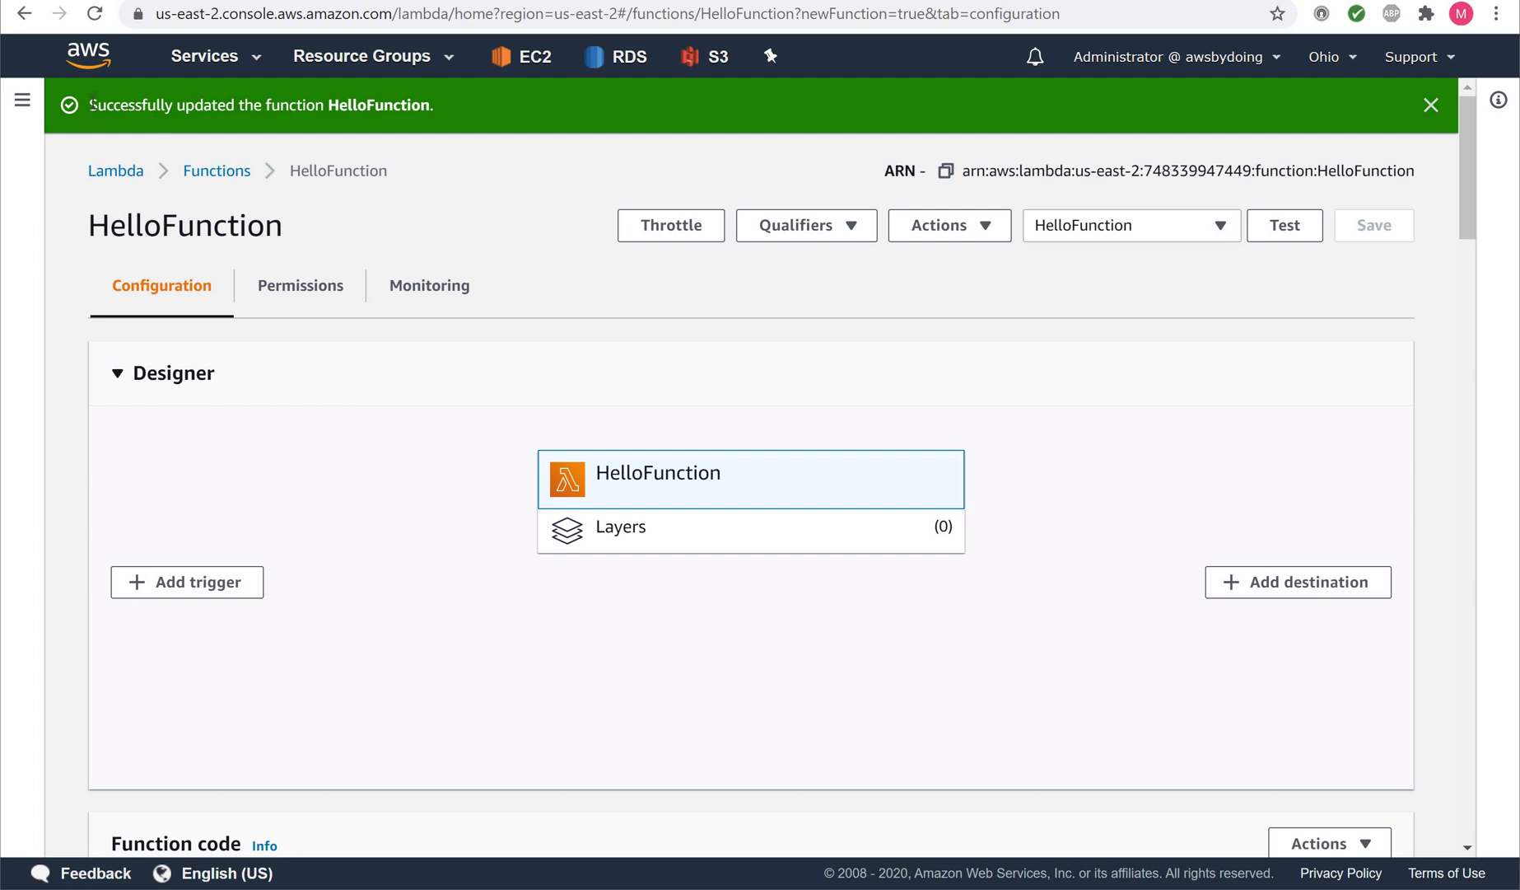
# Step: Run the function with the HelloFunction test event and expand the details of the execution result
pyautogui.moveTo(391, 130); pyautogui.dragTo(474, 133)
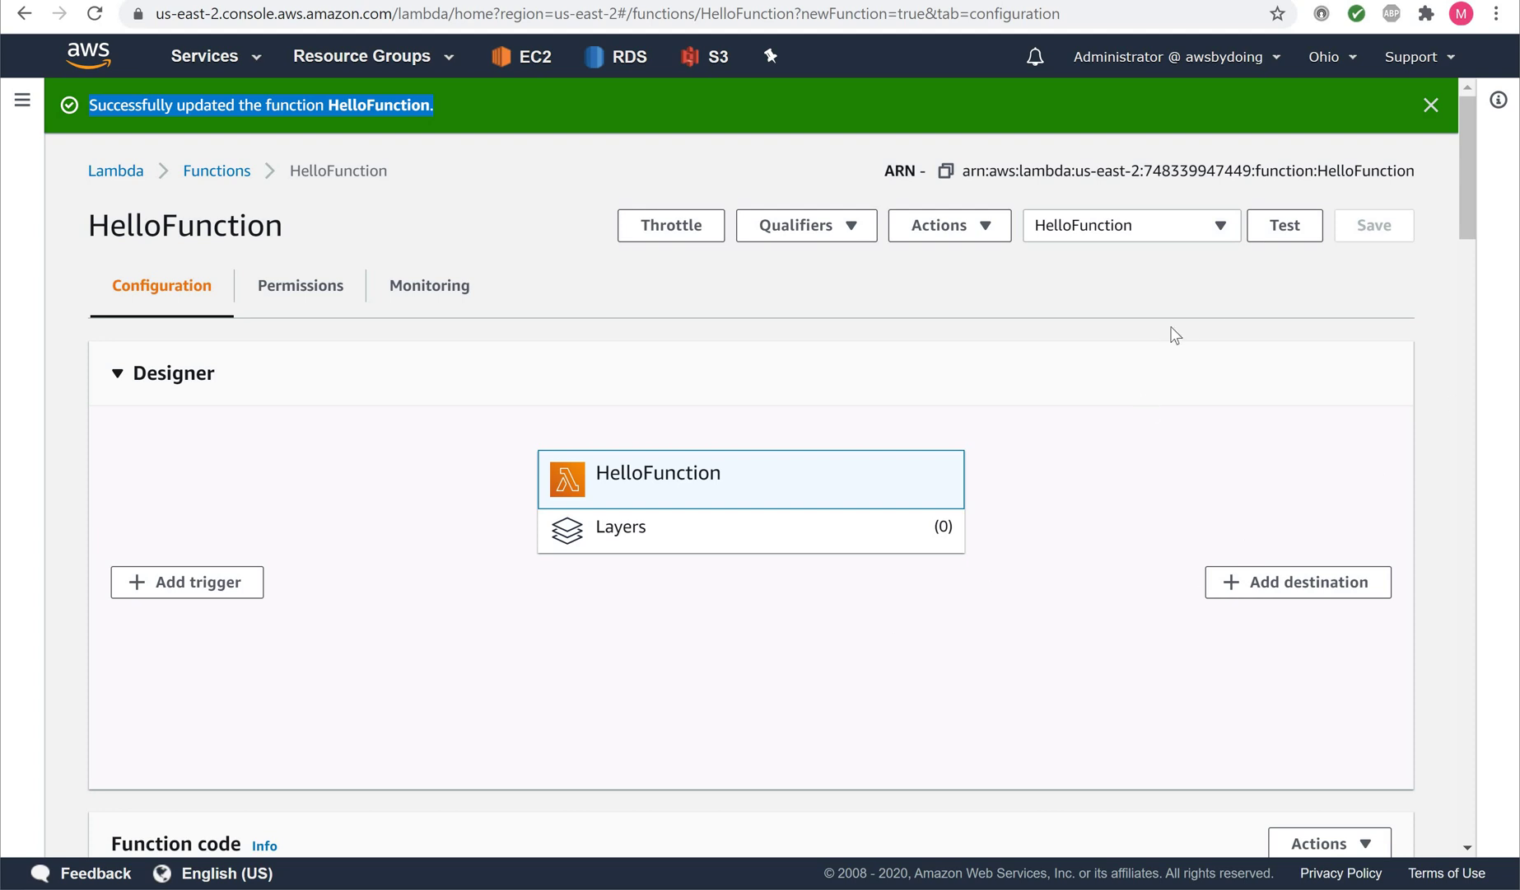
pyautogui.click(1279, 234)
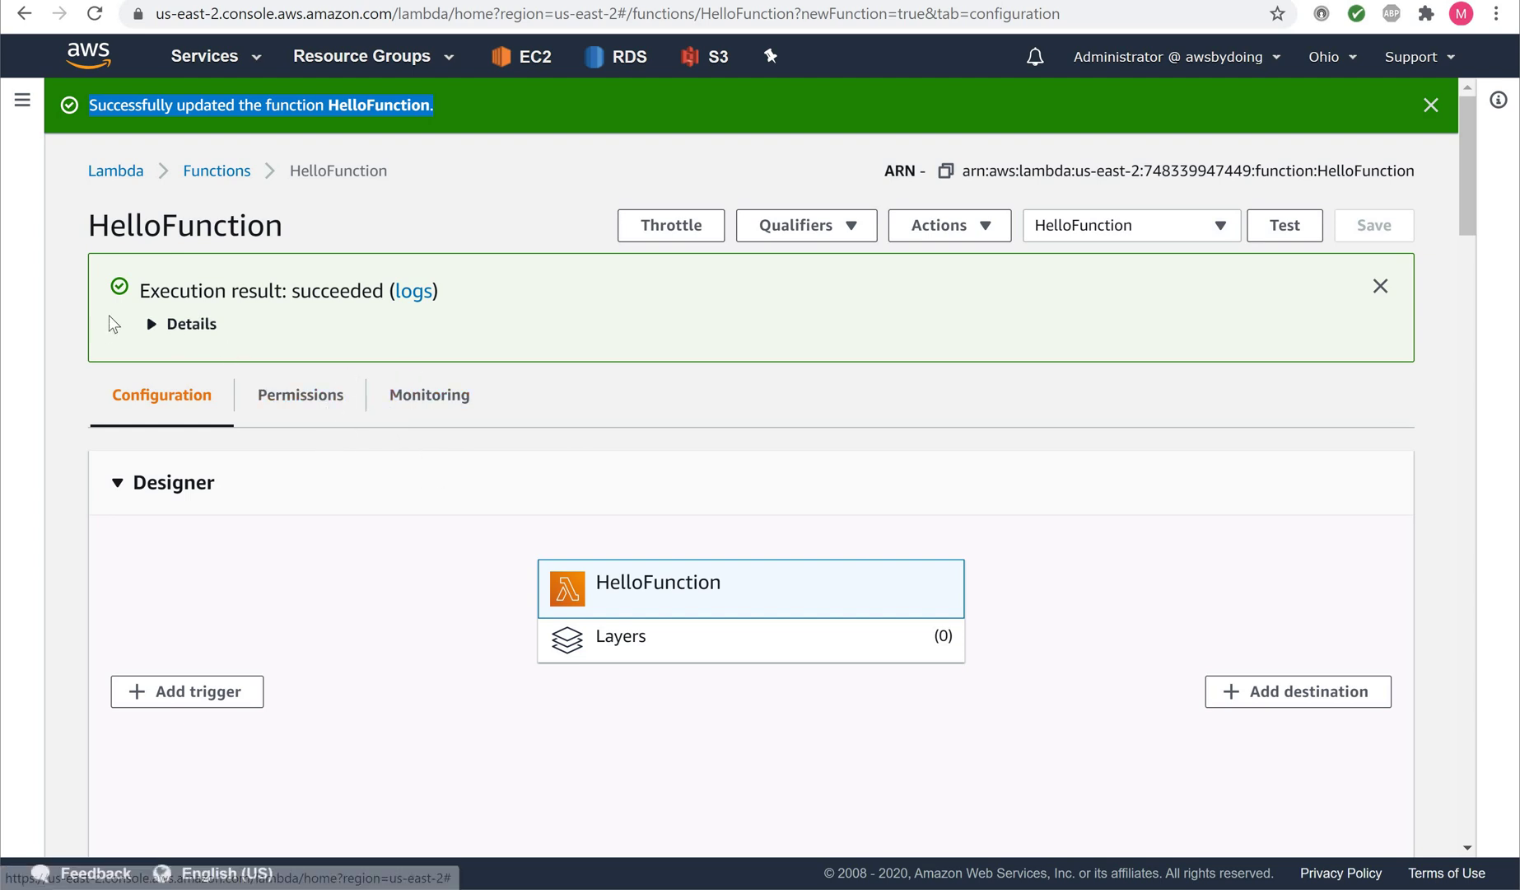
pyautogui.click(151, 329)
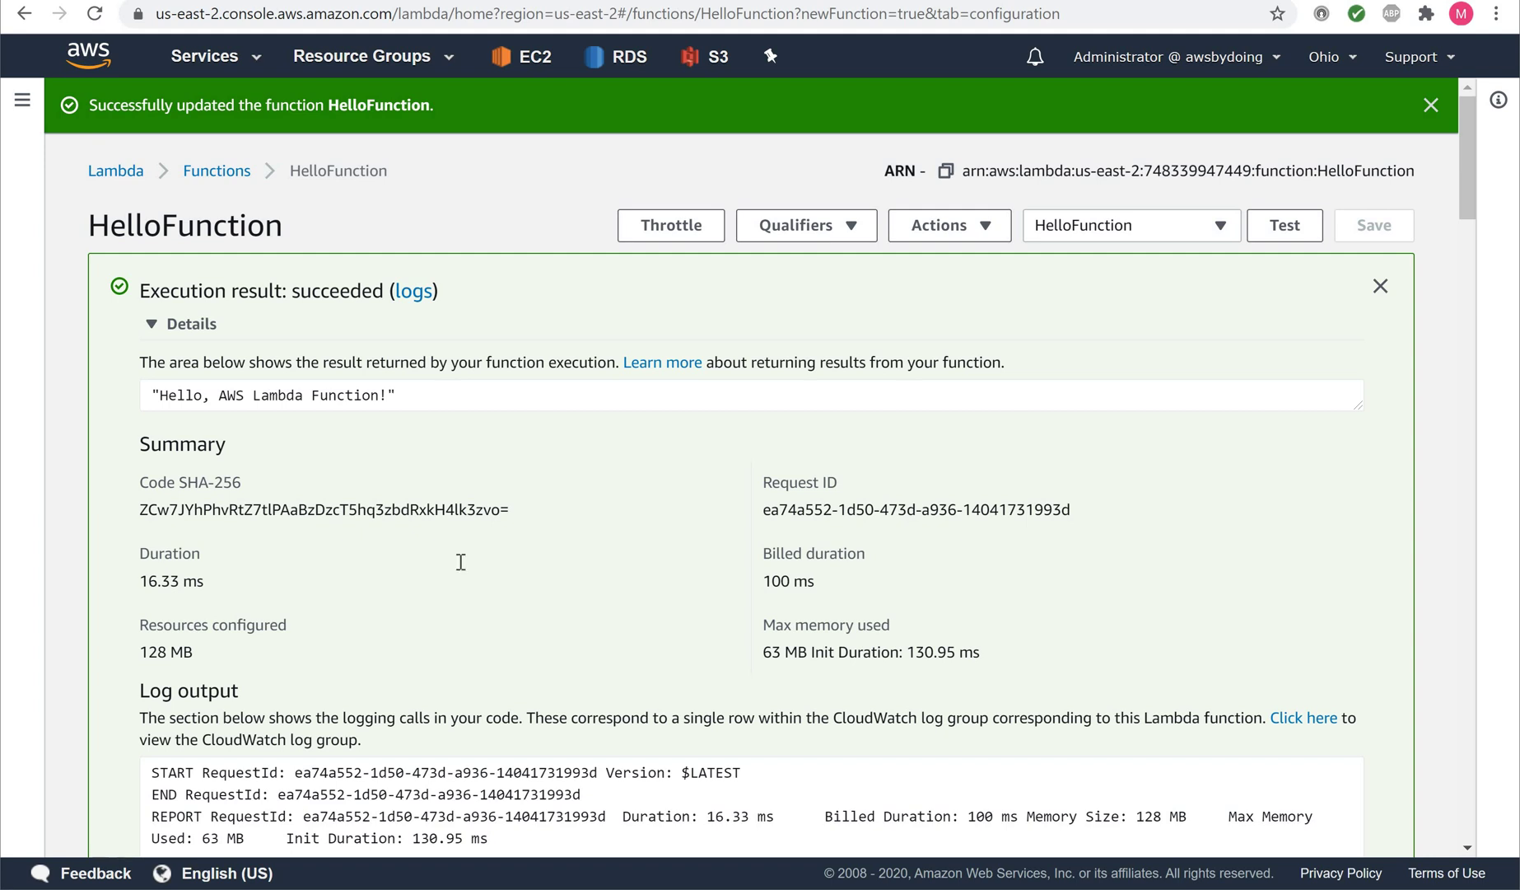
# Step: Examine the returned result, execution summary and log output of the HelloFunction test
pyautogui.scroll(-9, 458, 564)
pyautogui.scroll(8, 461, 569)
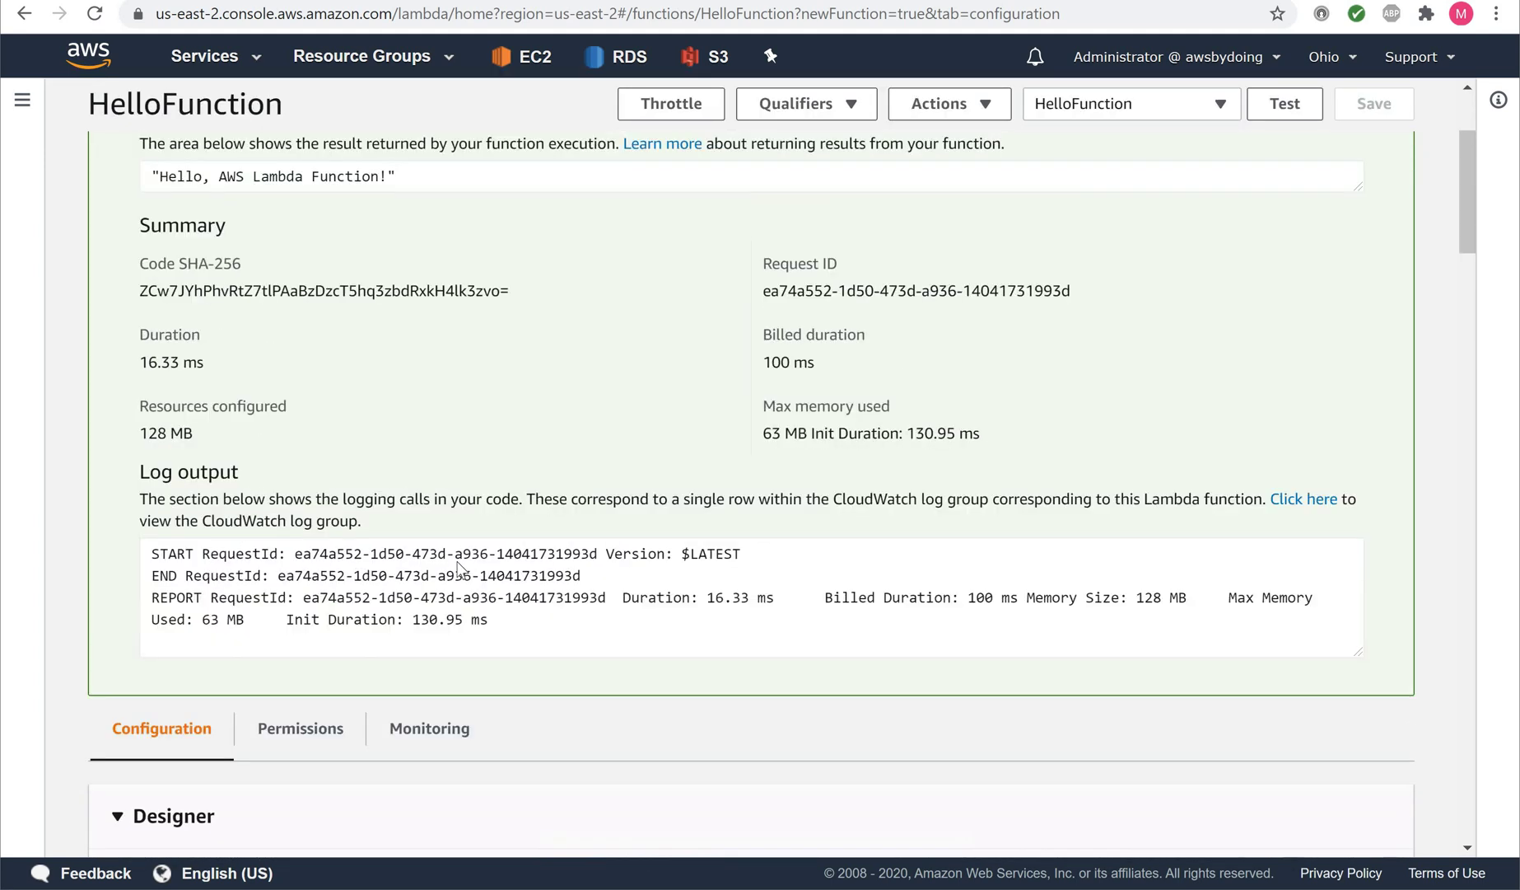
pyautogui.scroll(-2, 460, 569)
pyautogui.scroll(2, 458, 569)
pyautogui.scroll(-6, 454, 562)
pyautogui.scroll(5, 454, 561)
pyautogui.scroll(-3, 454, 562)
pyautogui.scroll(-3, 458, 568)
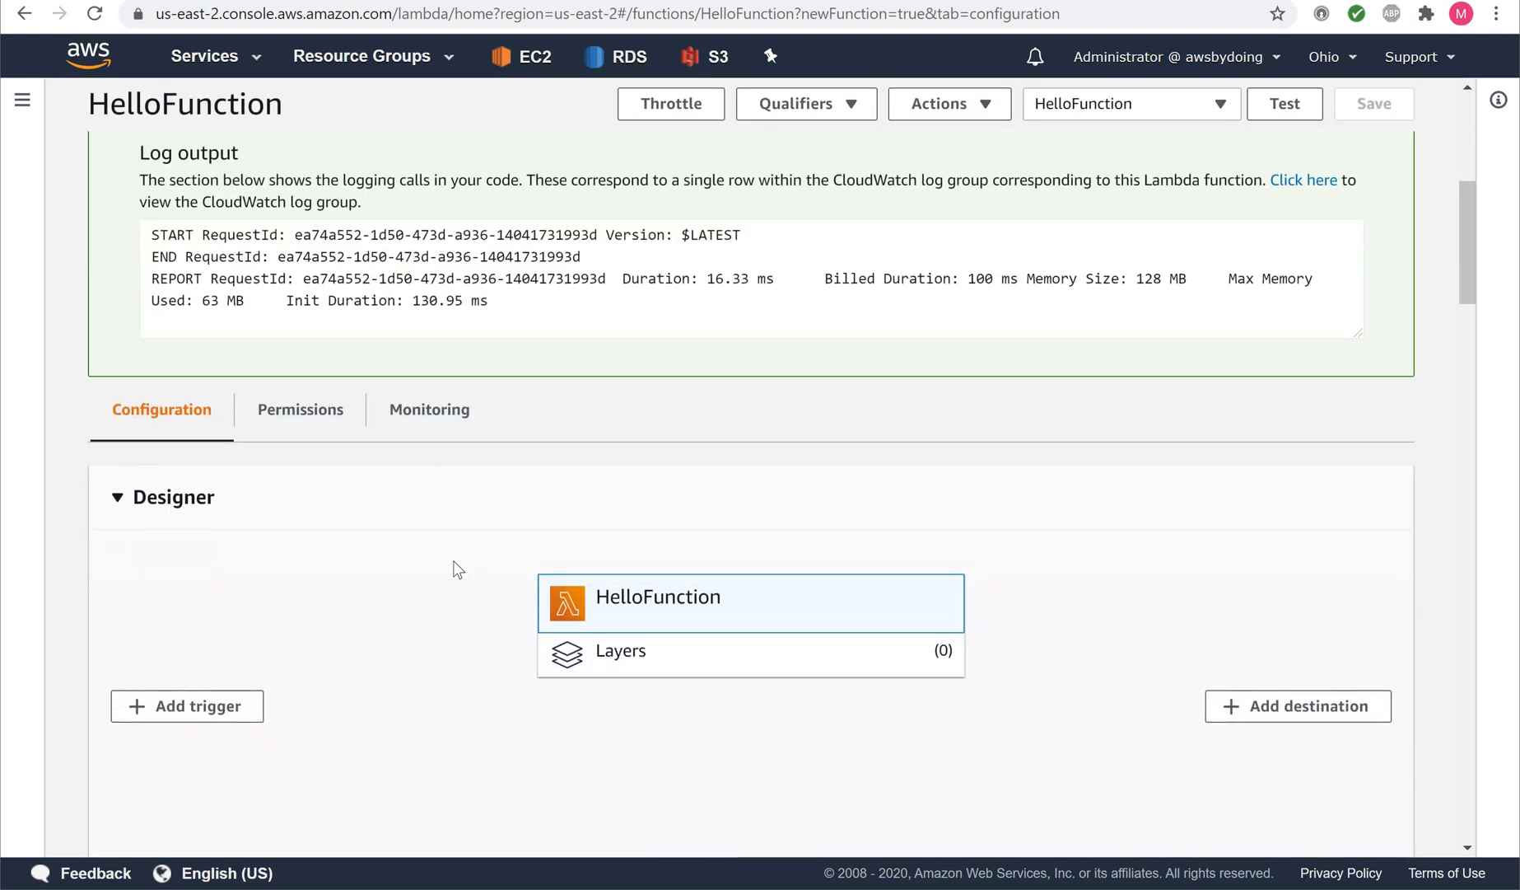
pyautogui.scroll(6, 458, 568)
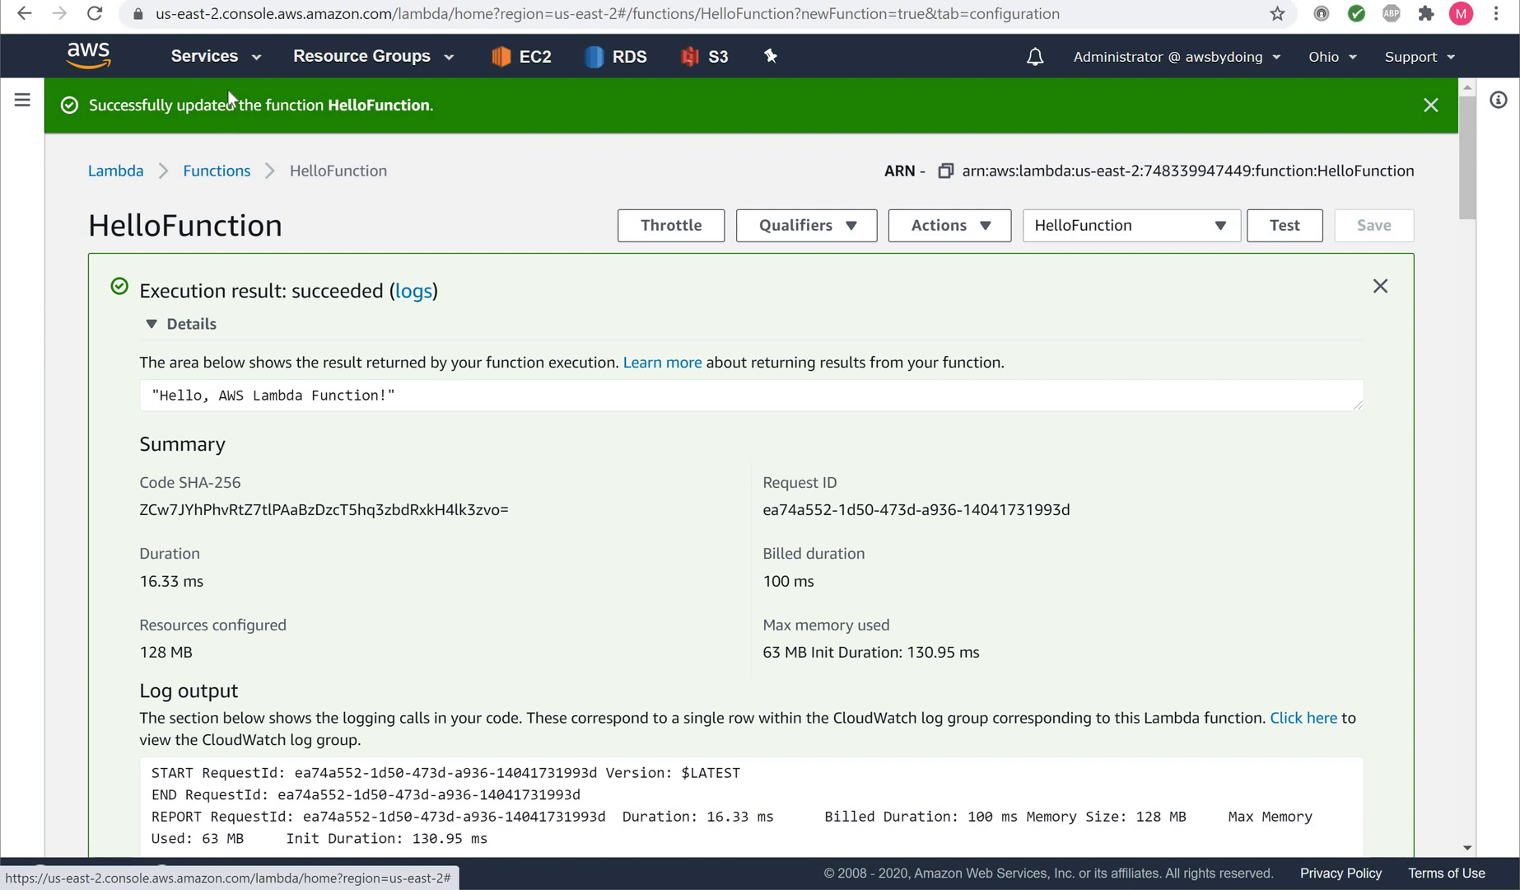
# Step: Find the Step Functions service by searching for "step", open it and look over its landing page
pyautogui.click(216, 66)
pyautogui.write('step')
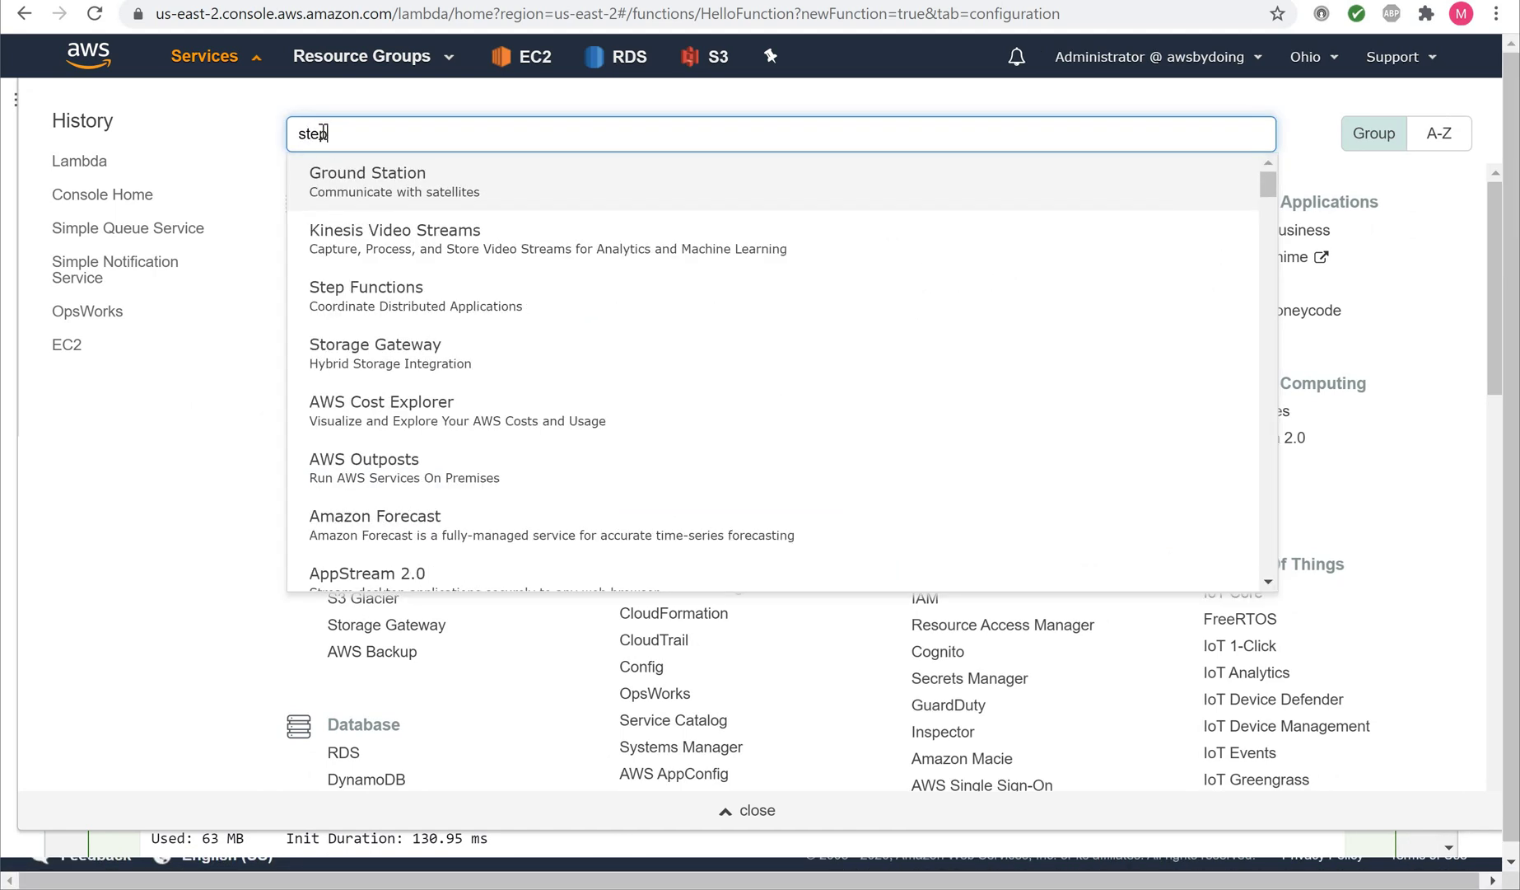
pyautogui.click(347, 186)
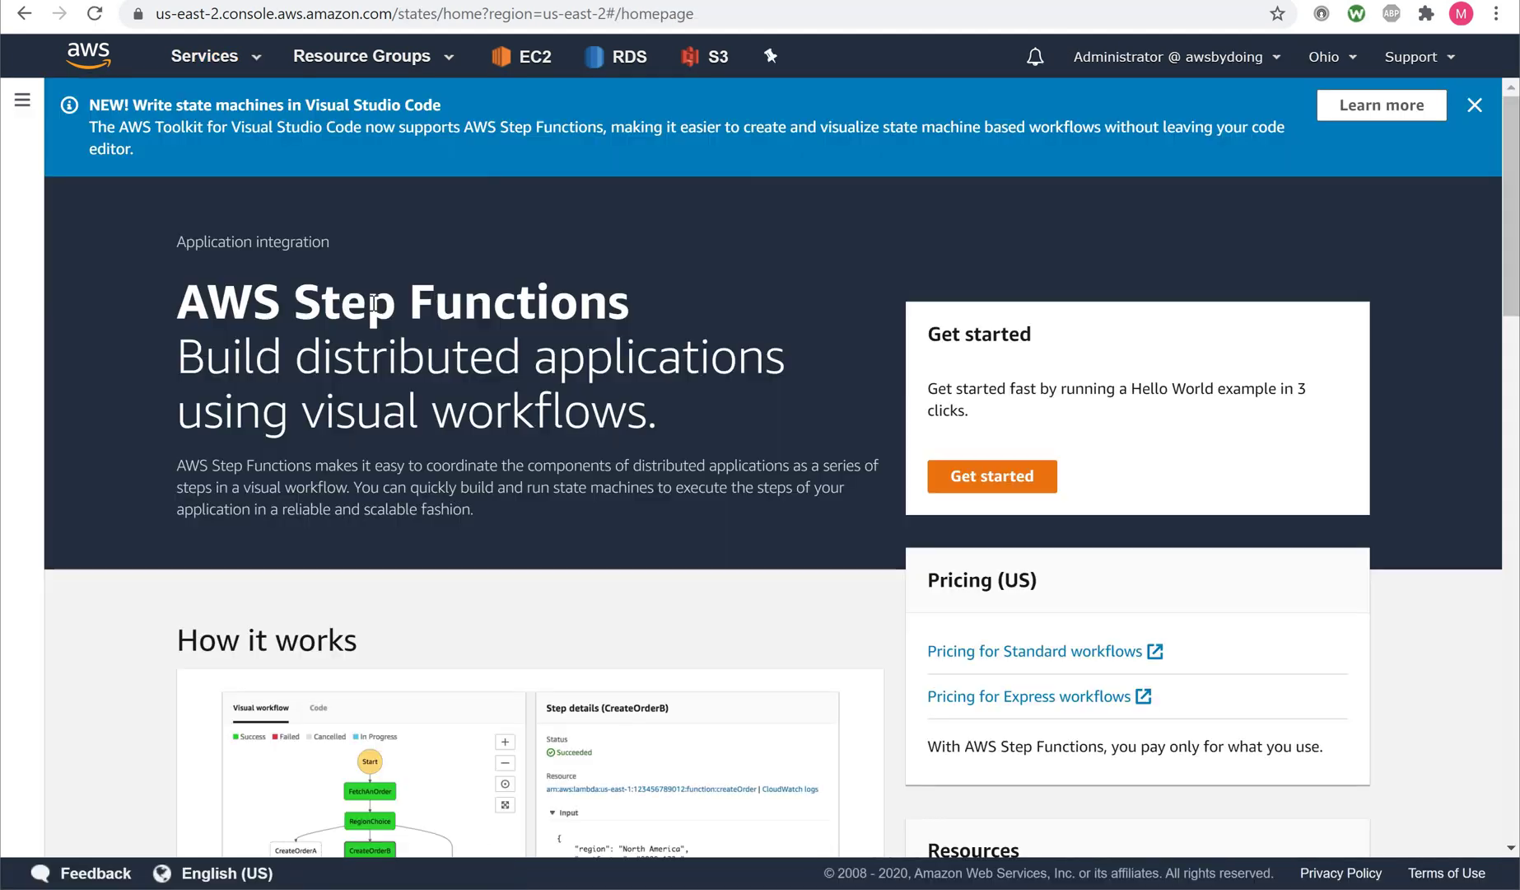
pyautogui.scroll(-6, 812, 414)
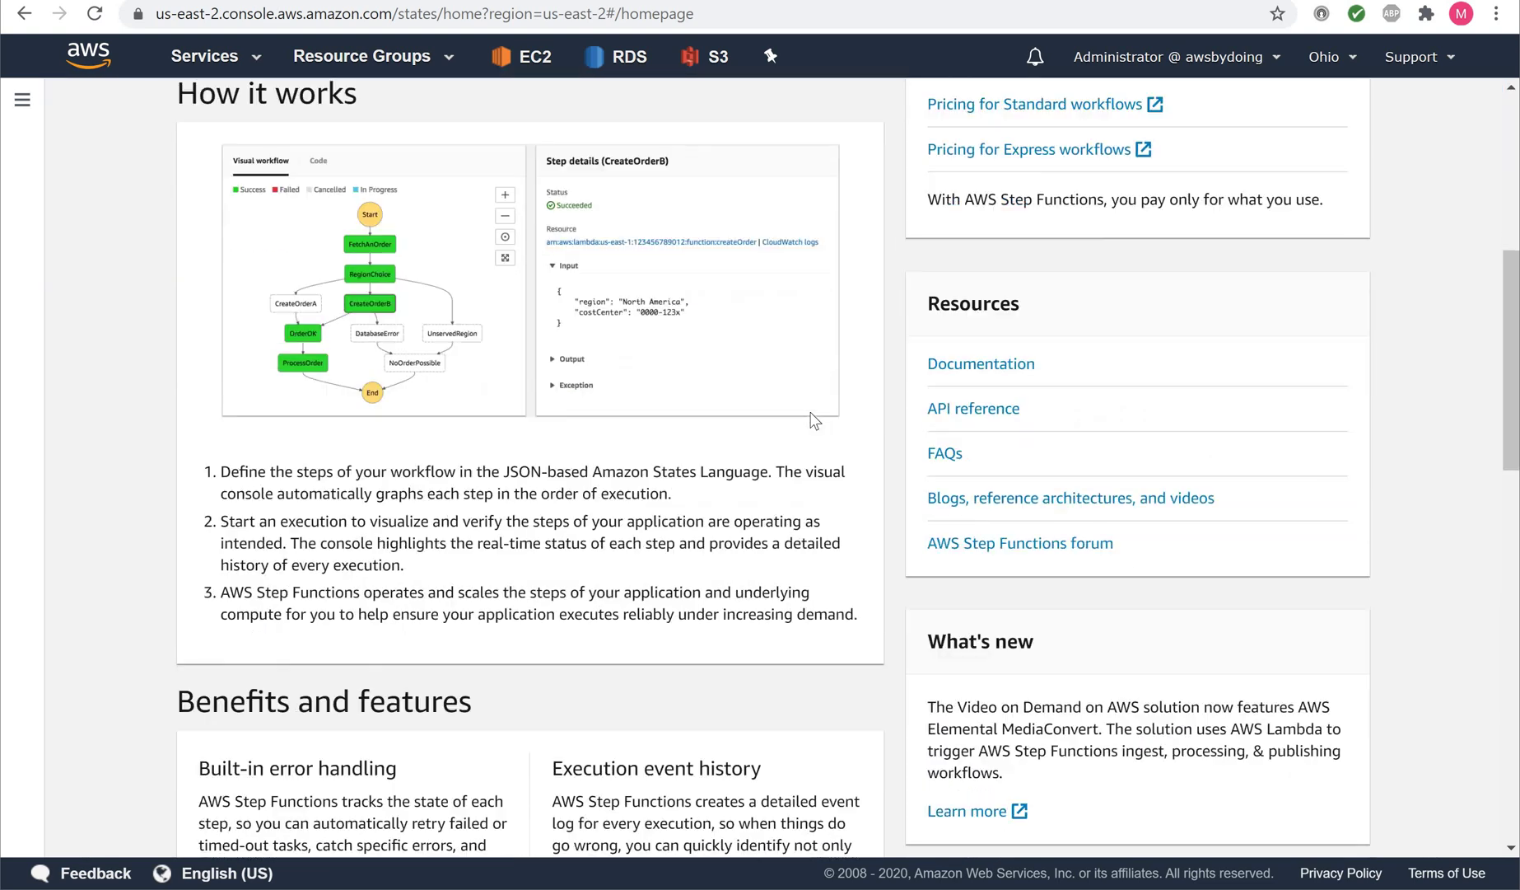
pyautogui.scroll(6, 813, 420)
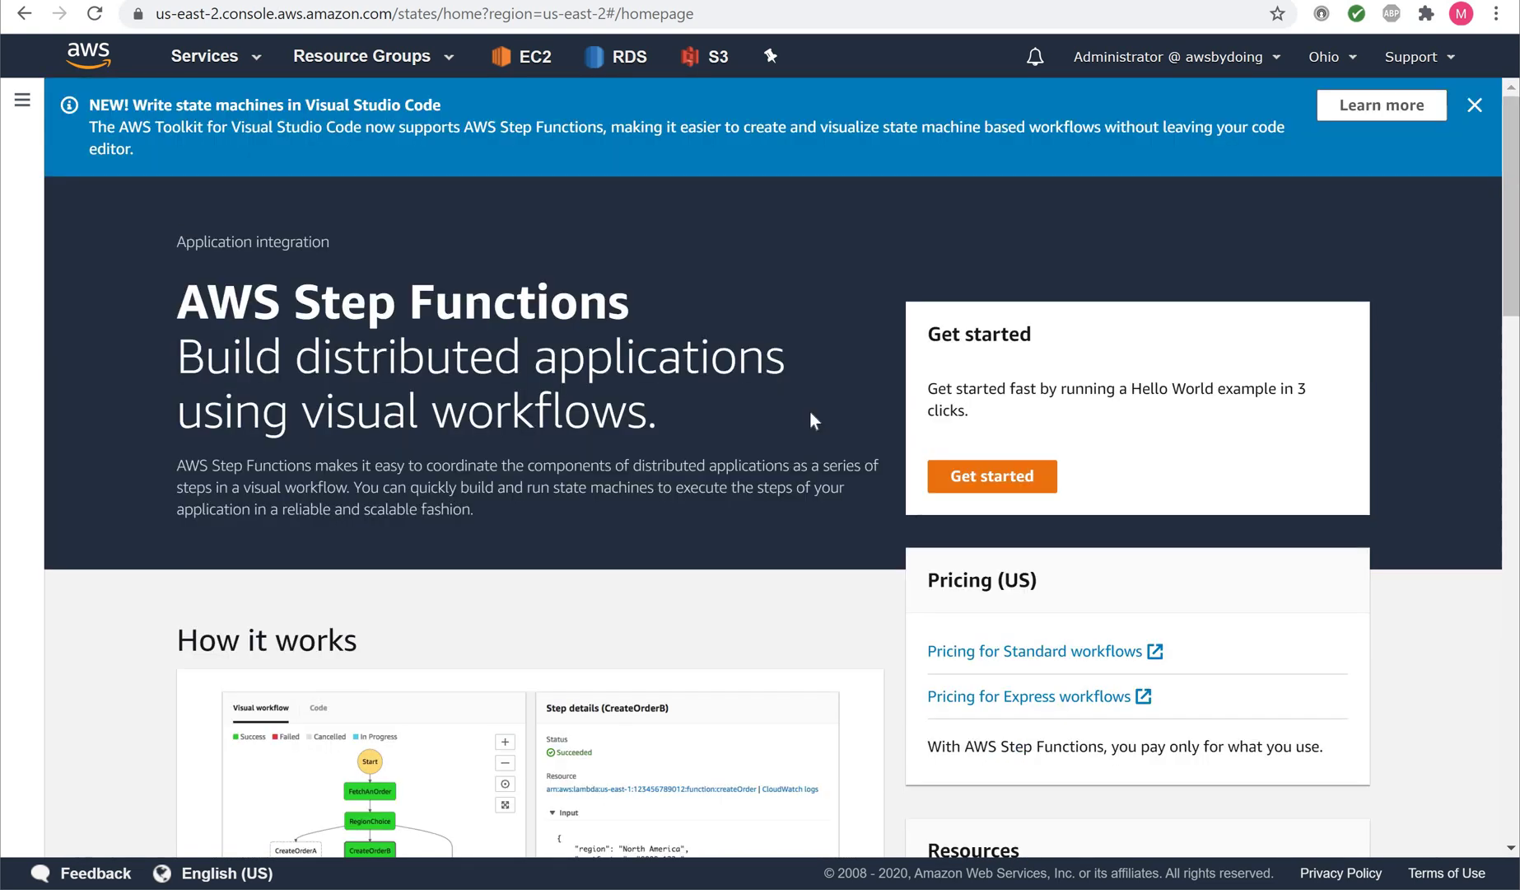
pyautogui.scroll(-9, 810, 412)
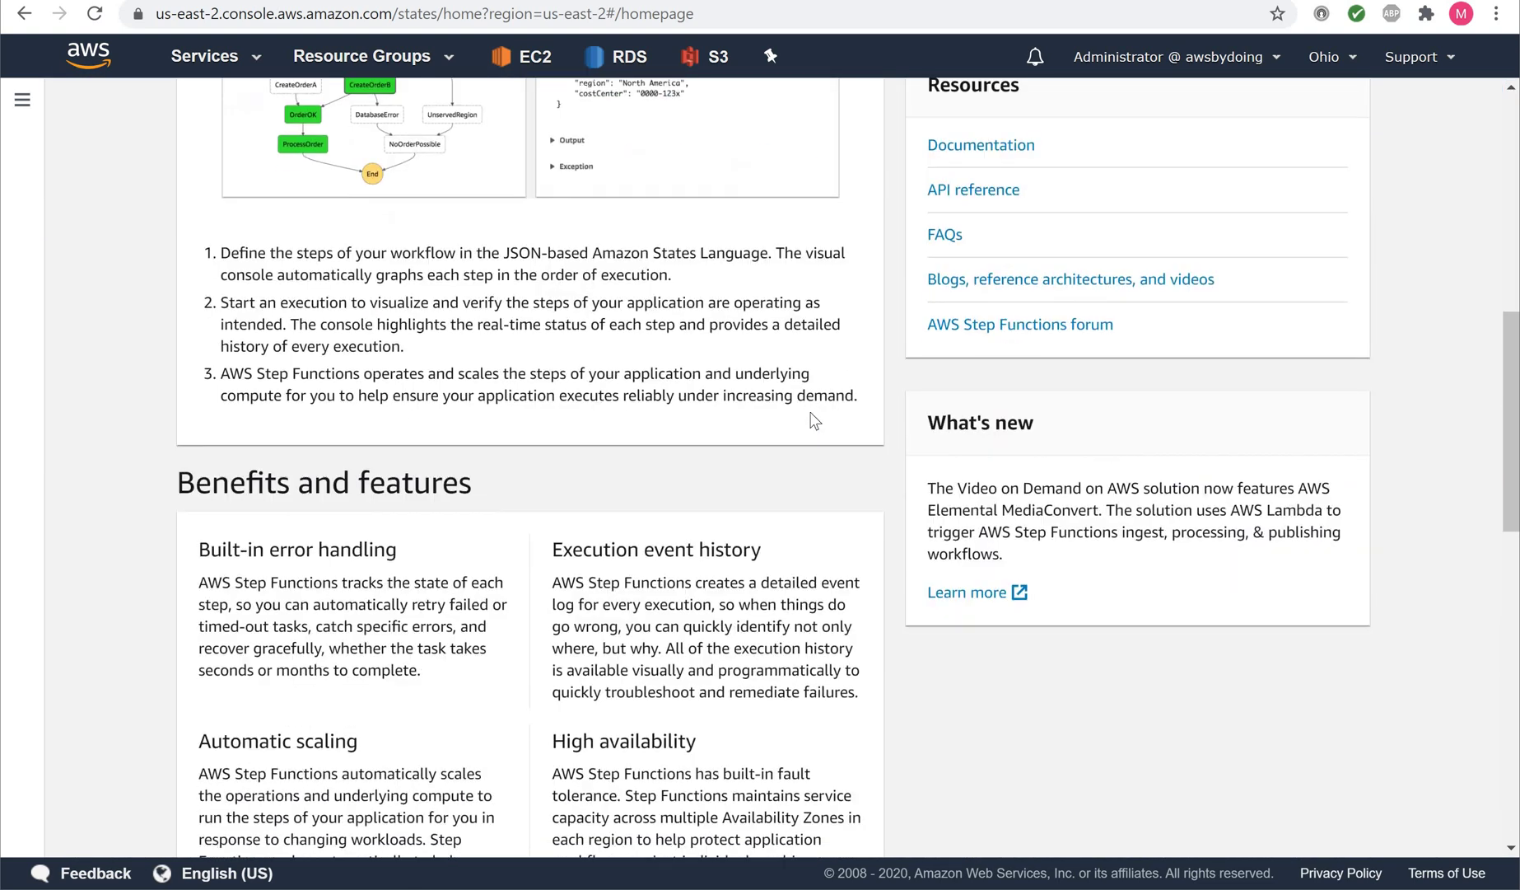
pyautogui.scroll(9, 811, 412)
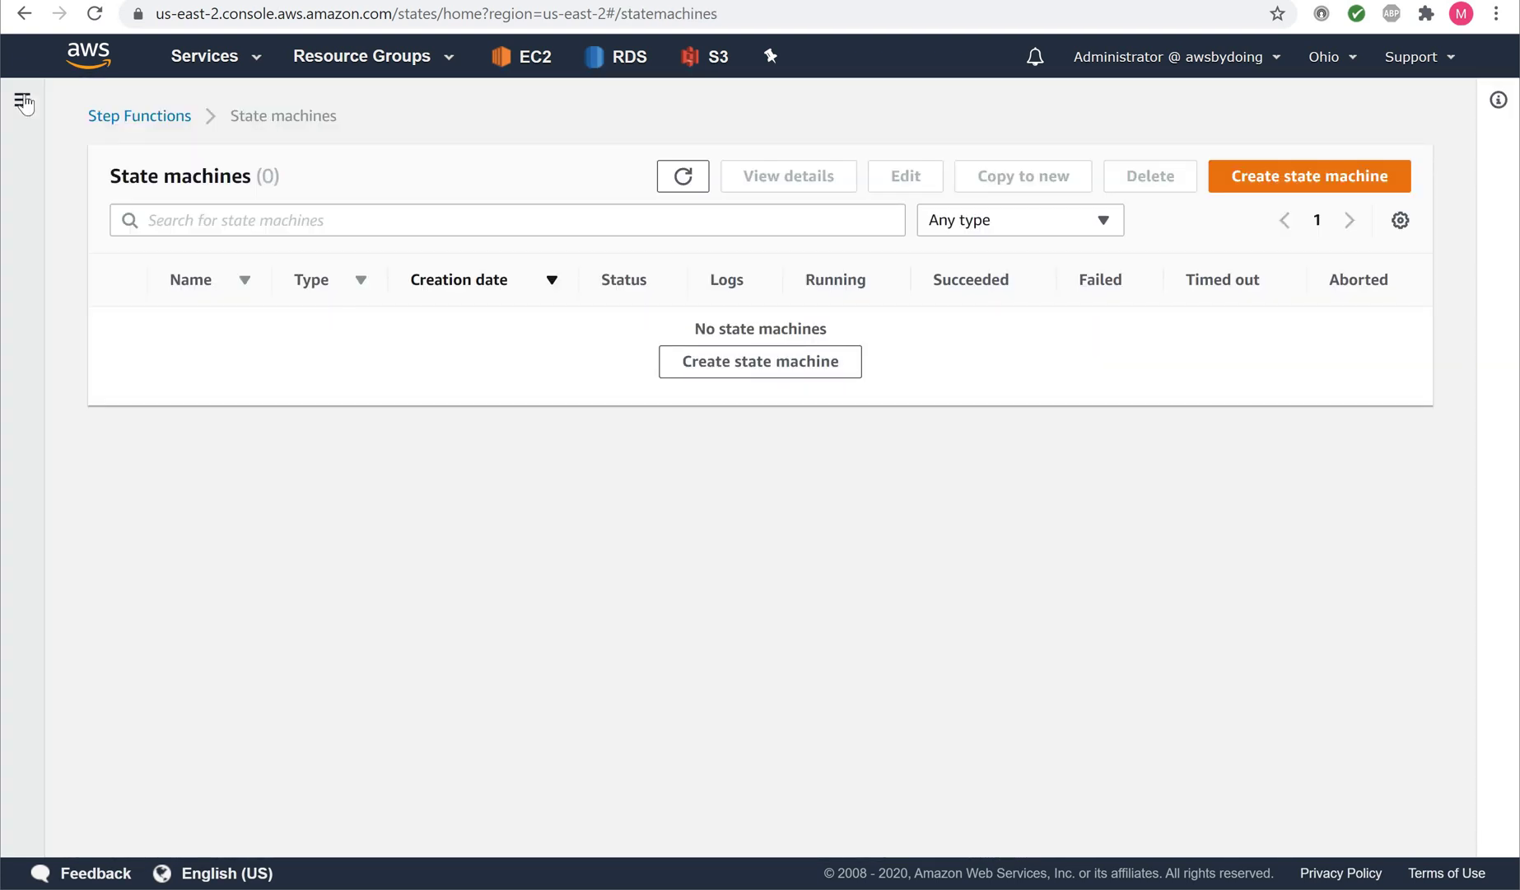
# Step: Go to the list of state machines in Step Functions
pyautogui.click(23, 102)
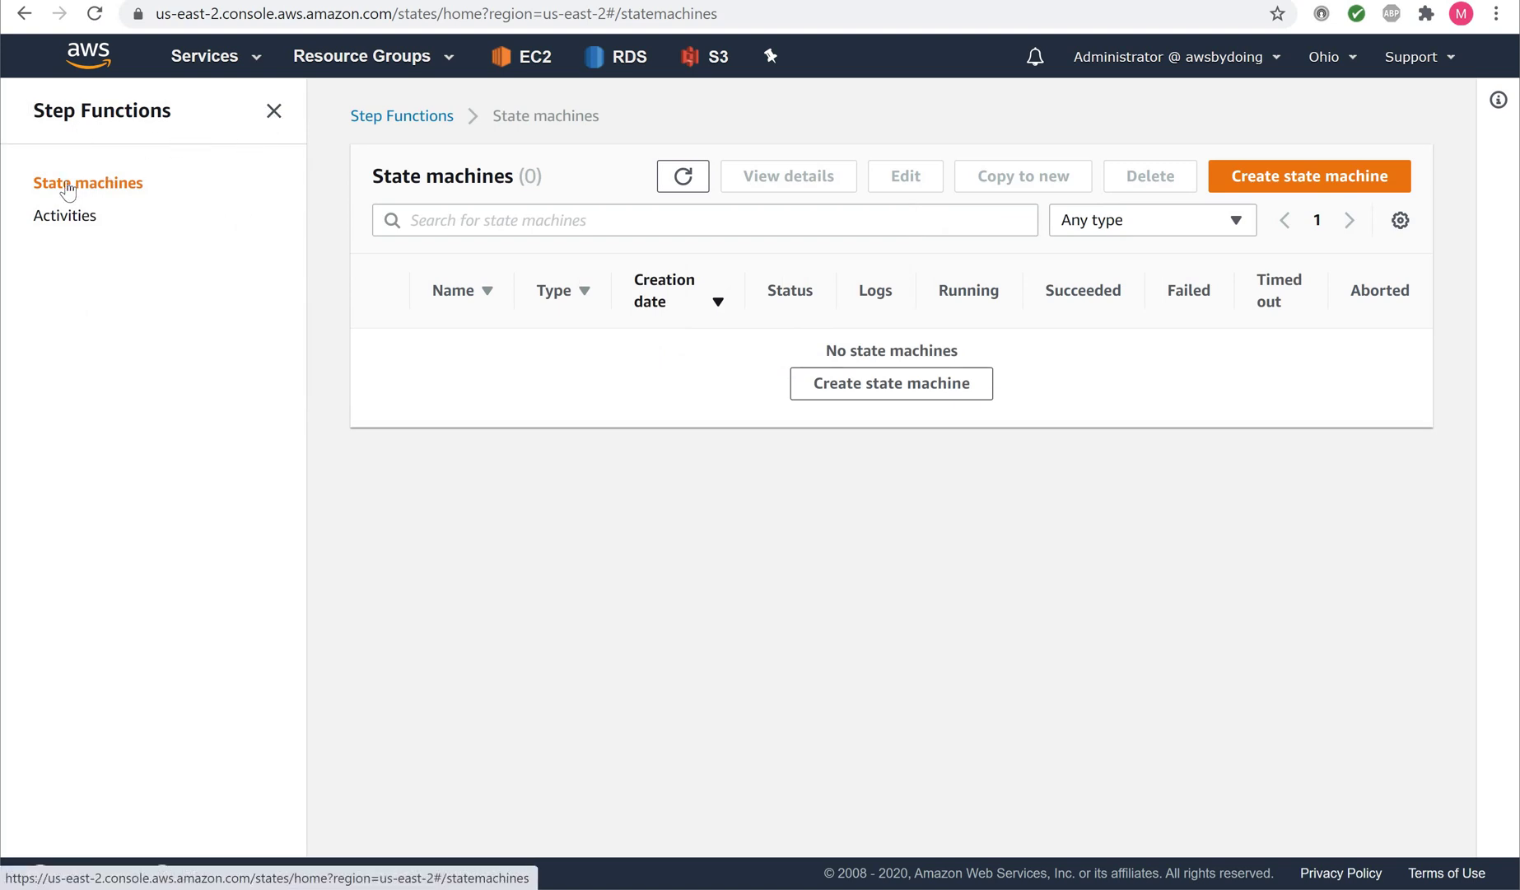
pyautogui.click(23, 108)
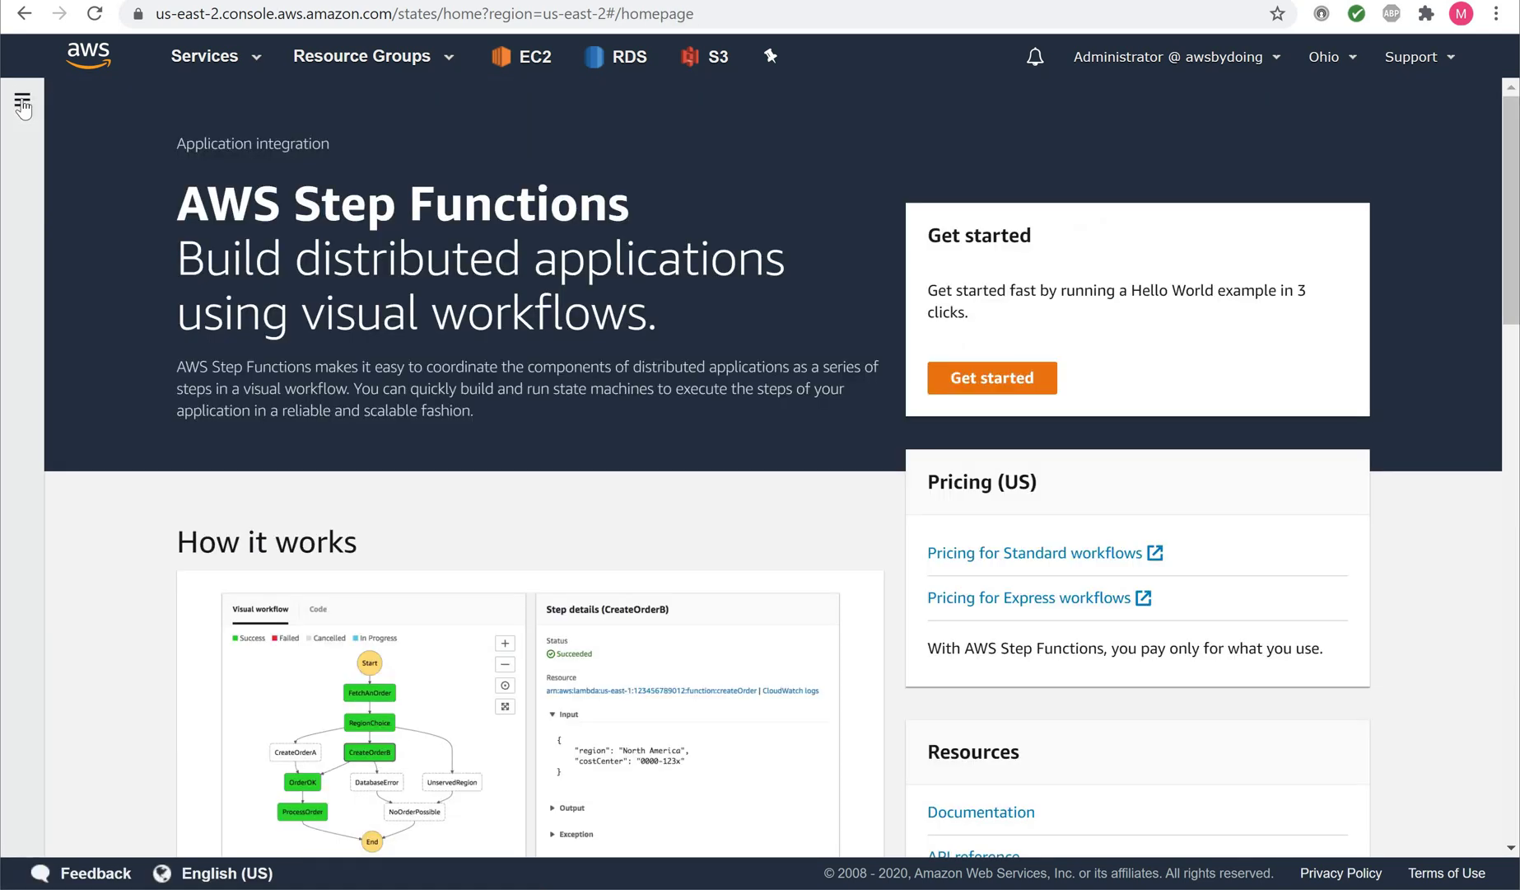
pyautogui.click(22, 103)
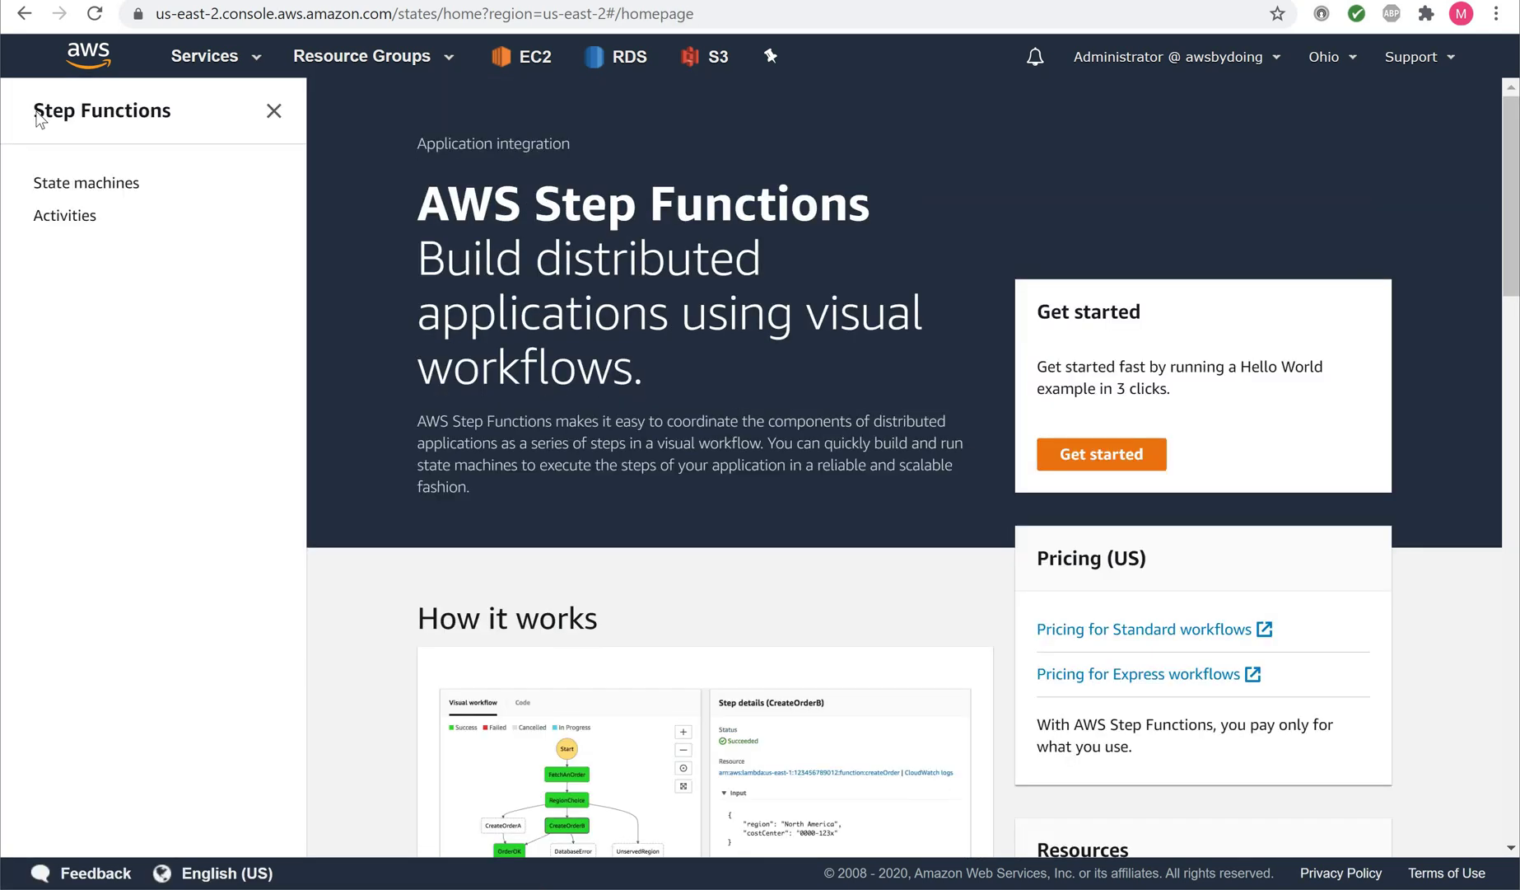
pyautogui.click(97, 187)
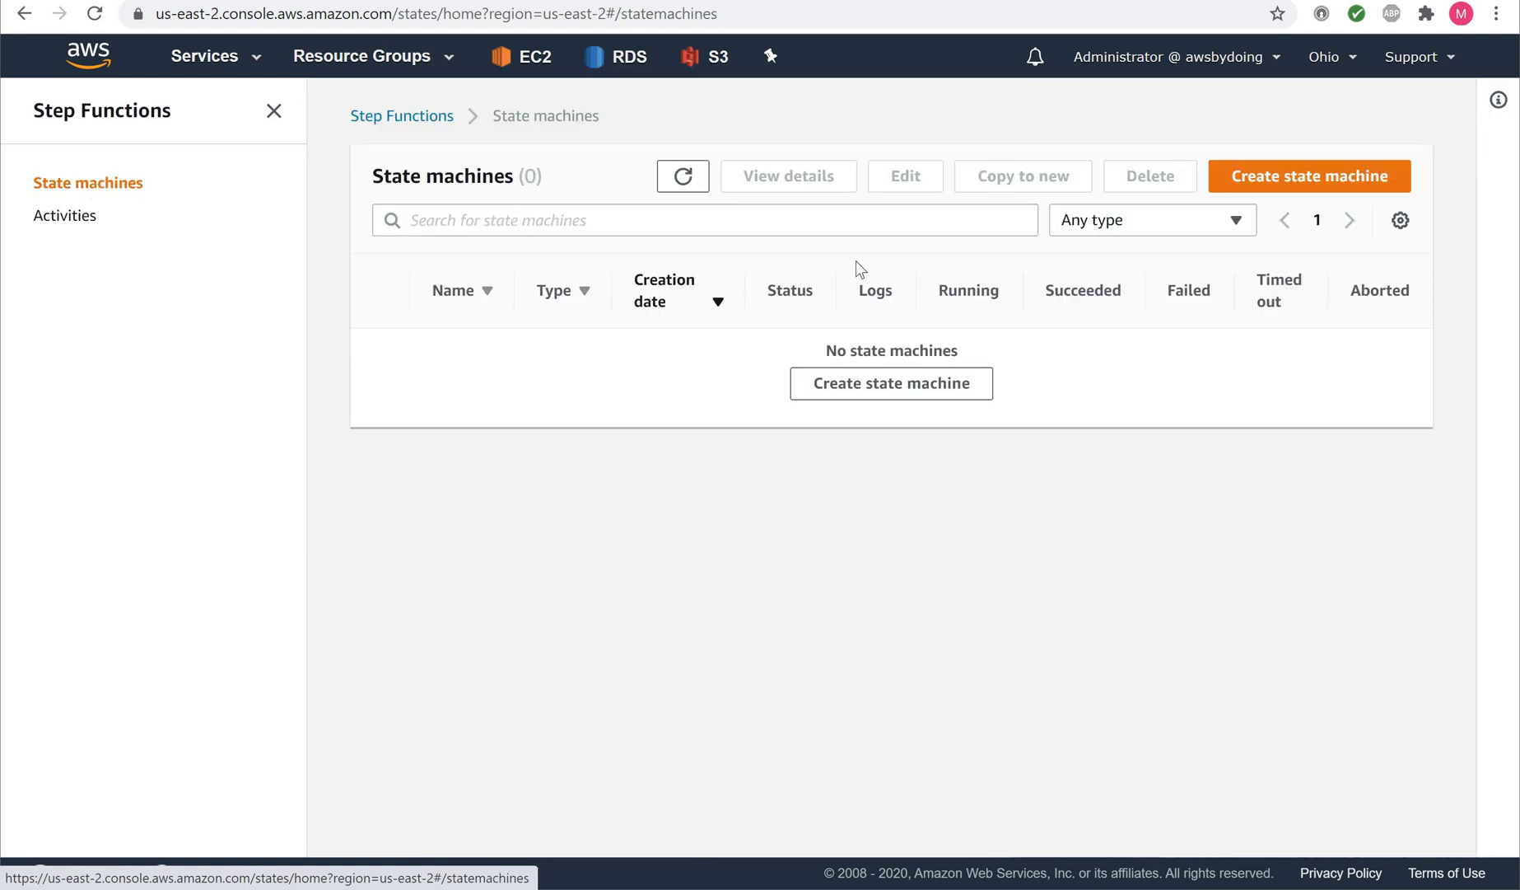
# Step: Start creating a Standard state machine authored with code snippets, continue to its details and name it LambdaStateMachine
pyautogui.click(1297, 191)
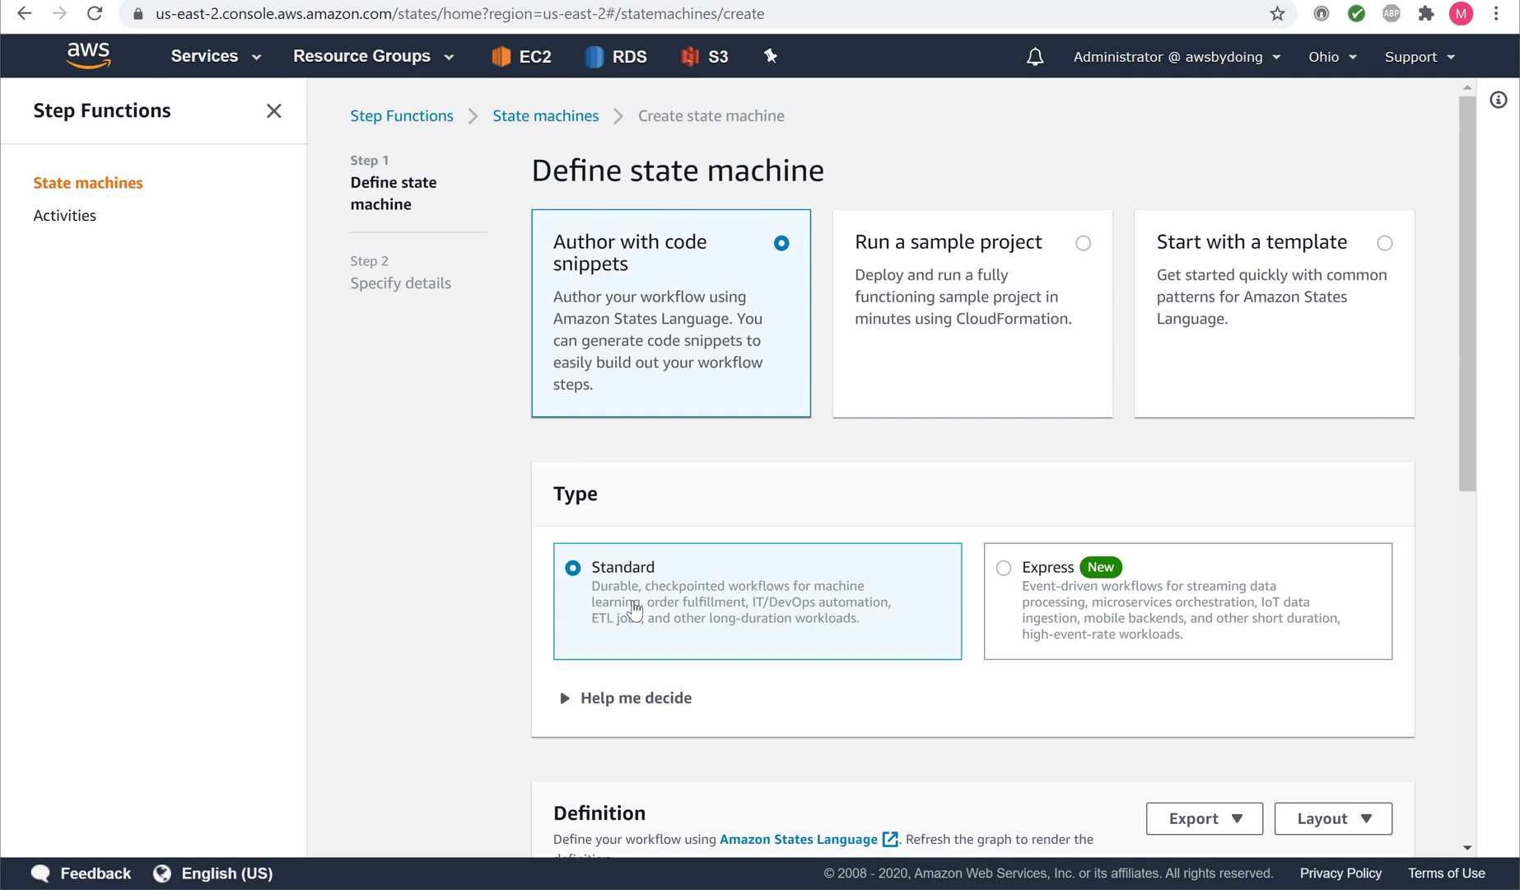
pyautogui.scroll(-8, 766, 588)
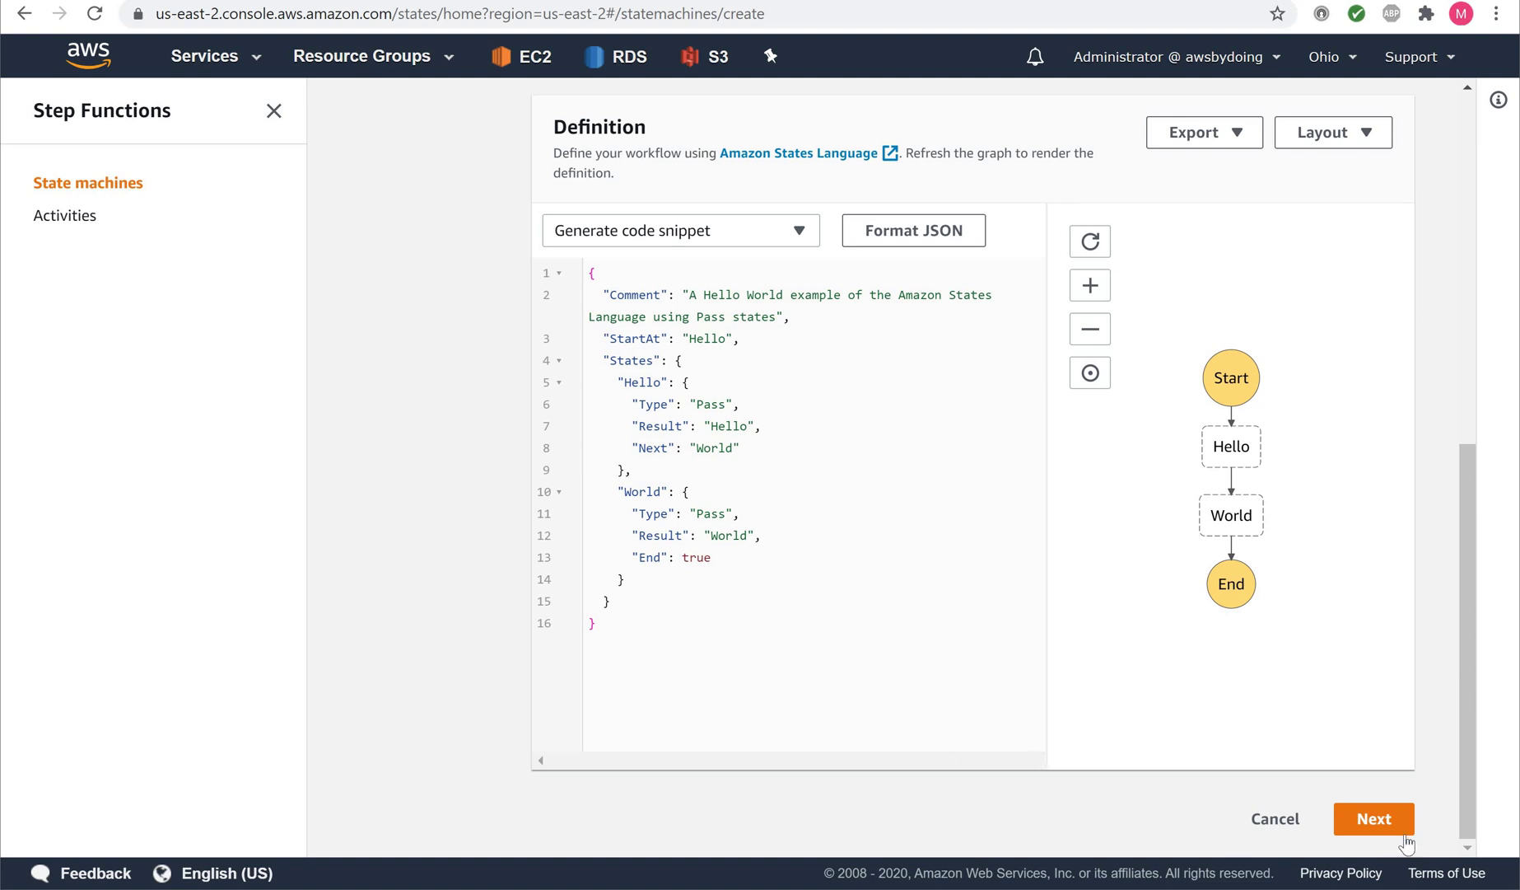
pyautogui.click(1379, 826)
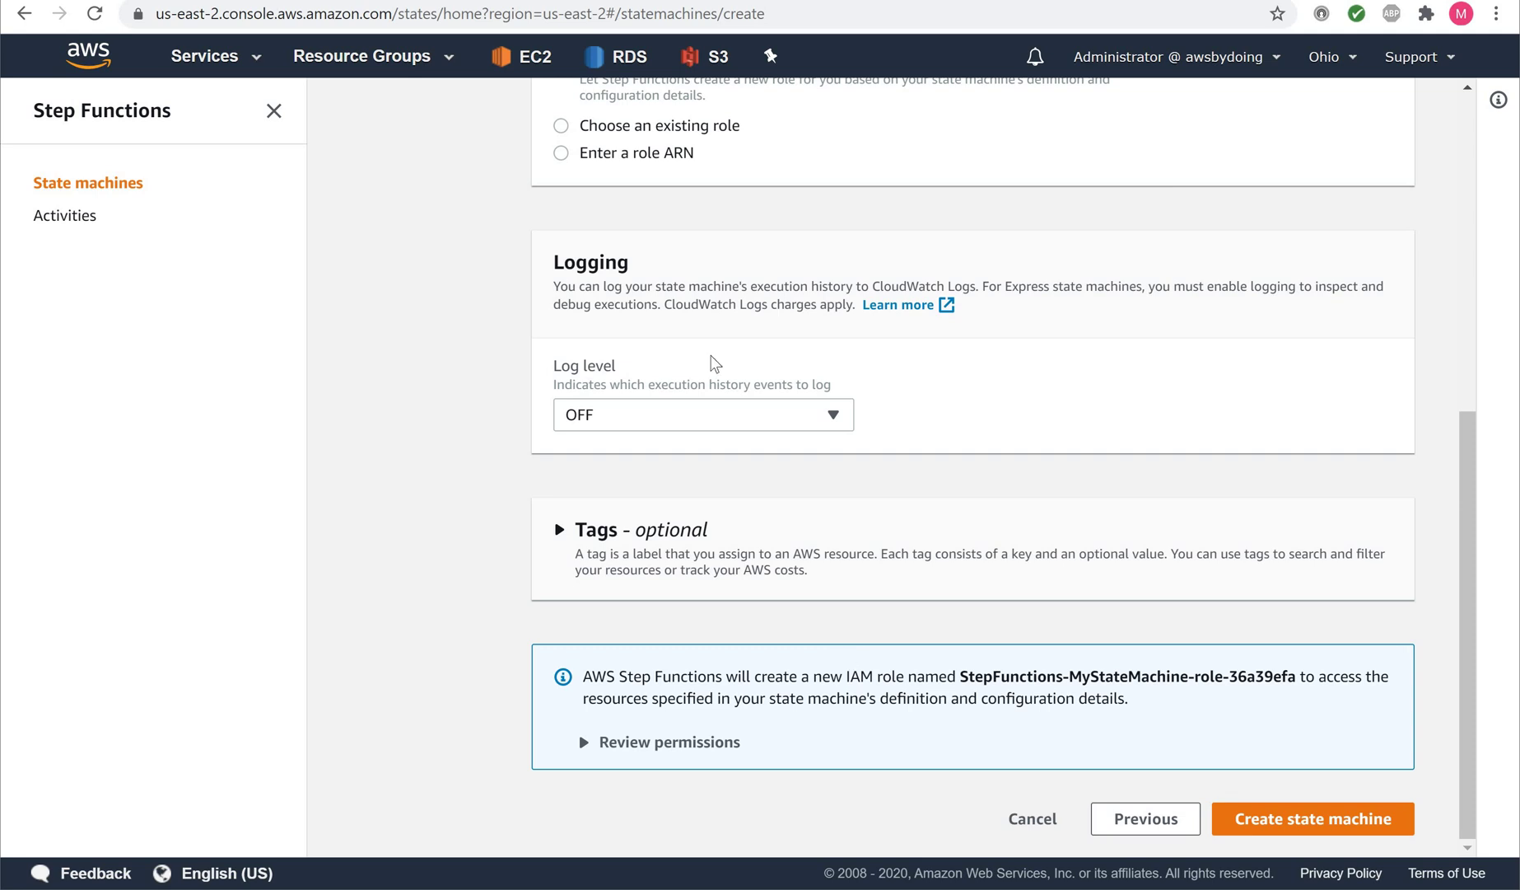
pyautogui.scroll(7, 713, 363)
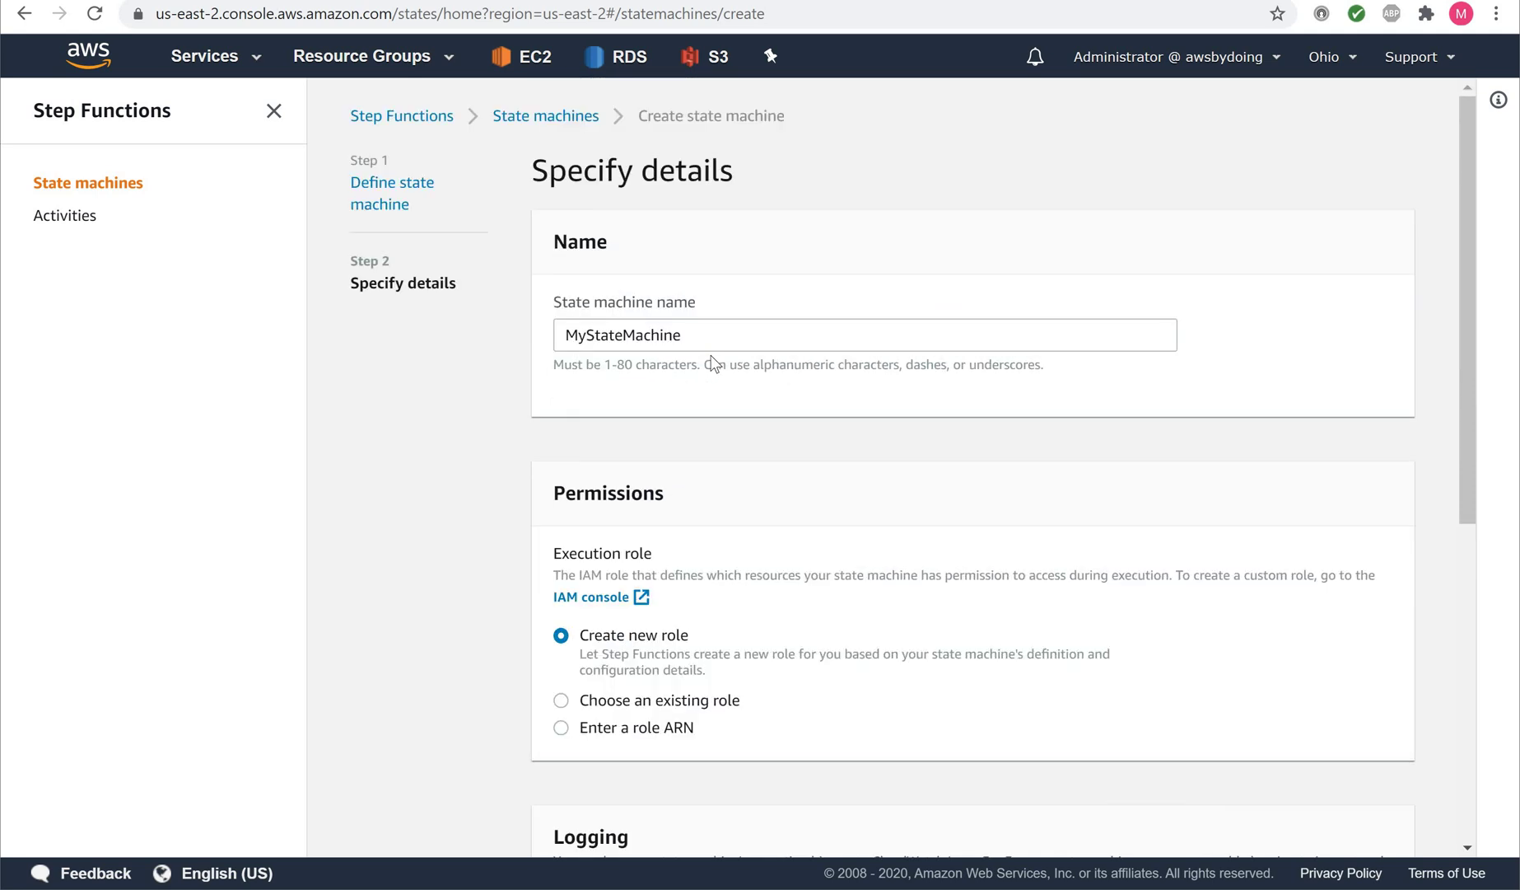
pyautogui.click(600, 341)
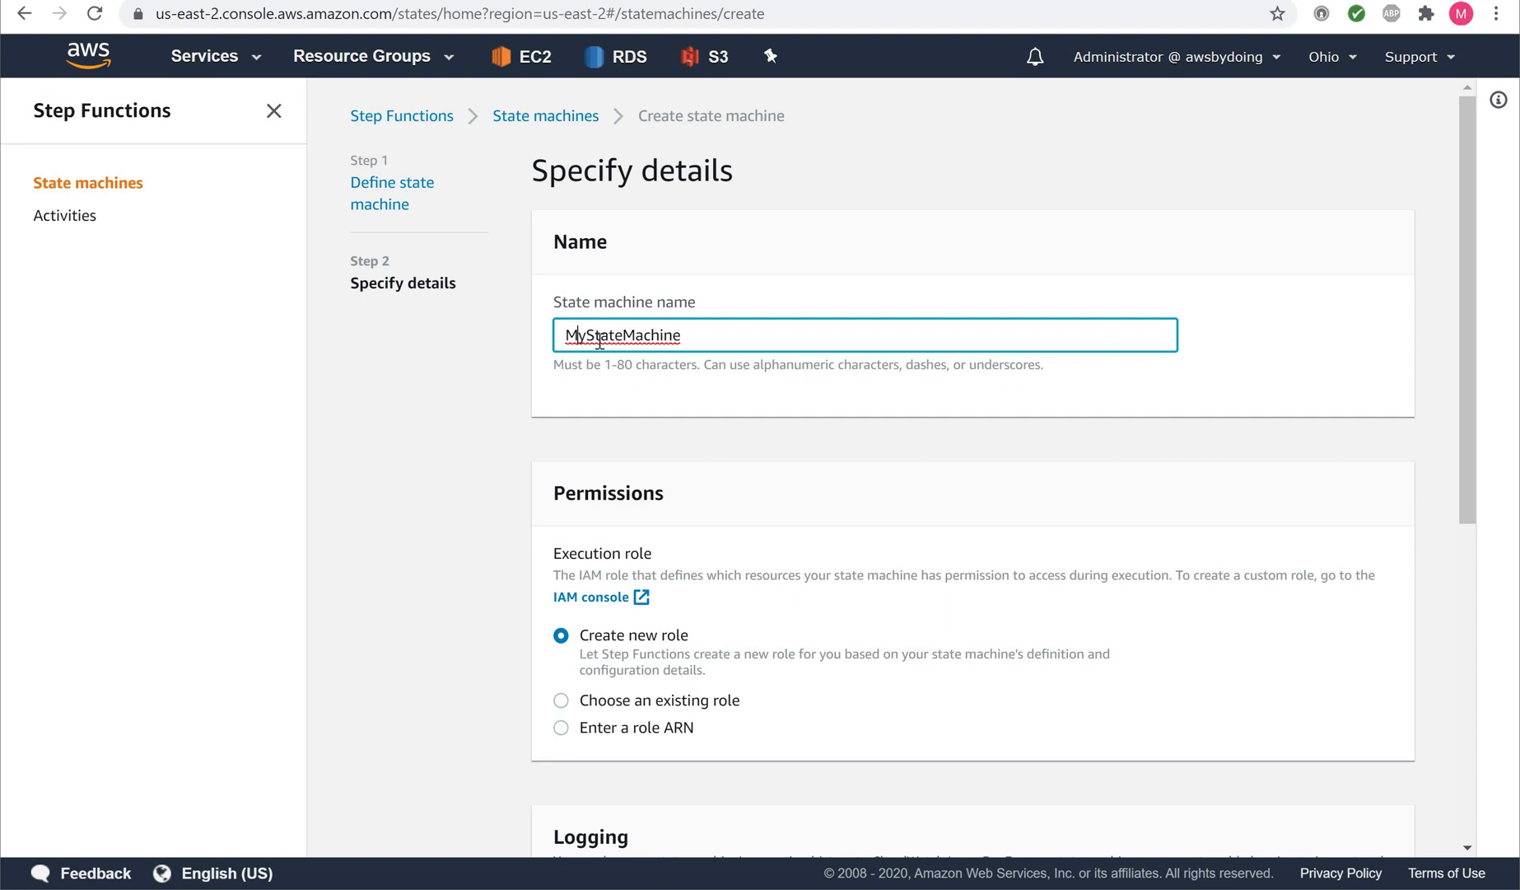
pyautogui.write('Lambda')
pyautogui.press('Delete')
pyautogui.press('Delete')
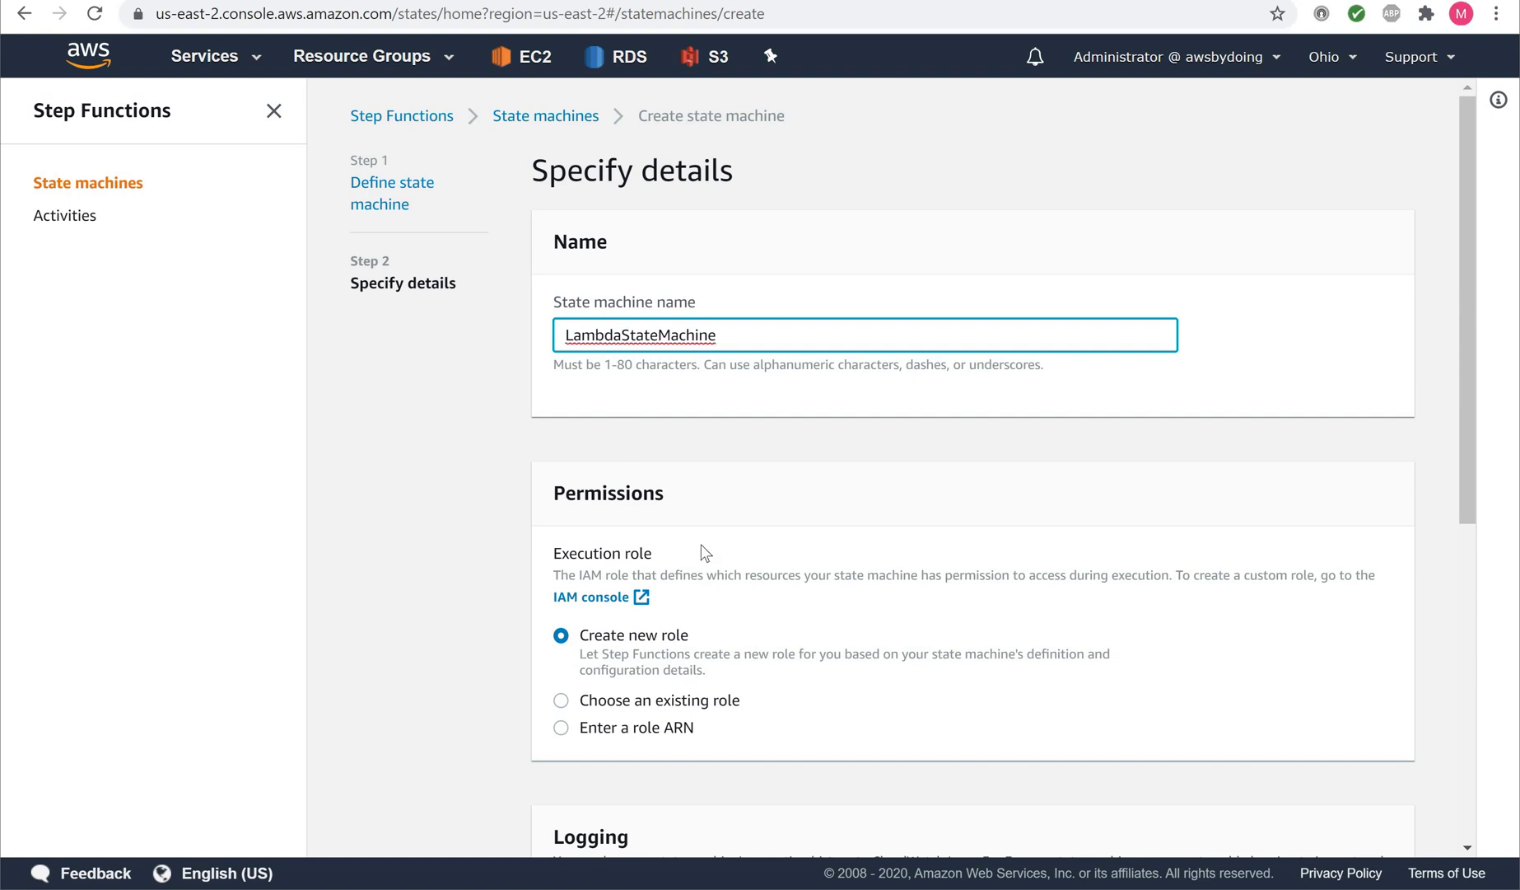
# Step: Look over the permissions, logging and tags settings and return to the Define state machine stage
pyautogui.scroll(-5, 705, 551)
pyautogui.scroll(5, 778, 454)
pyautogui.scroll(-3, 779, 456)
pyautogui.scroll(-3, 778, 450)
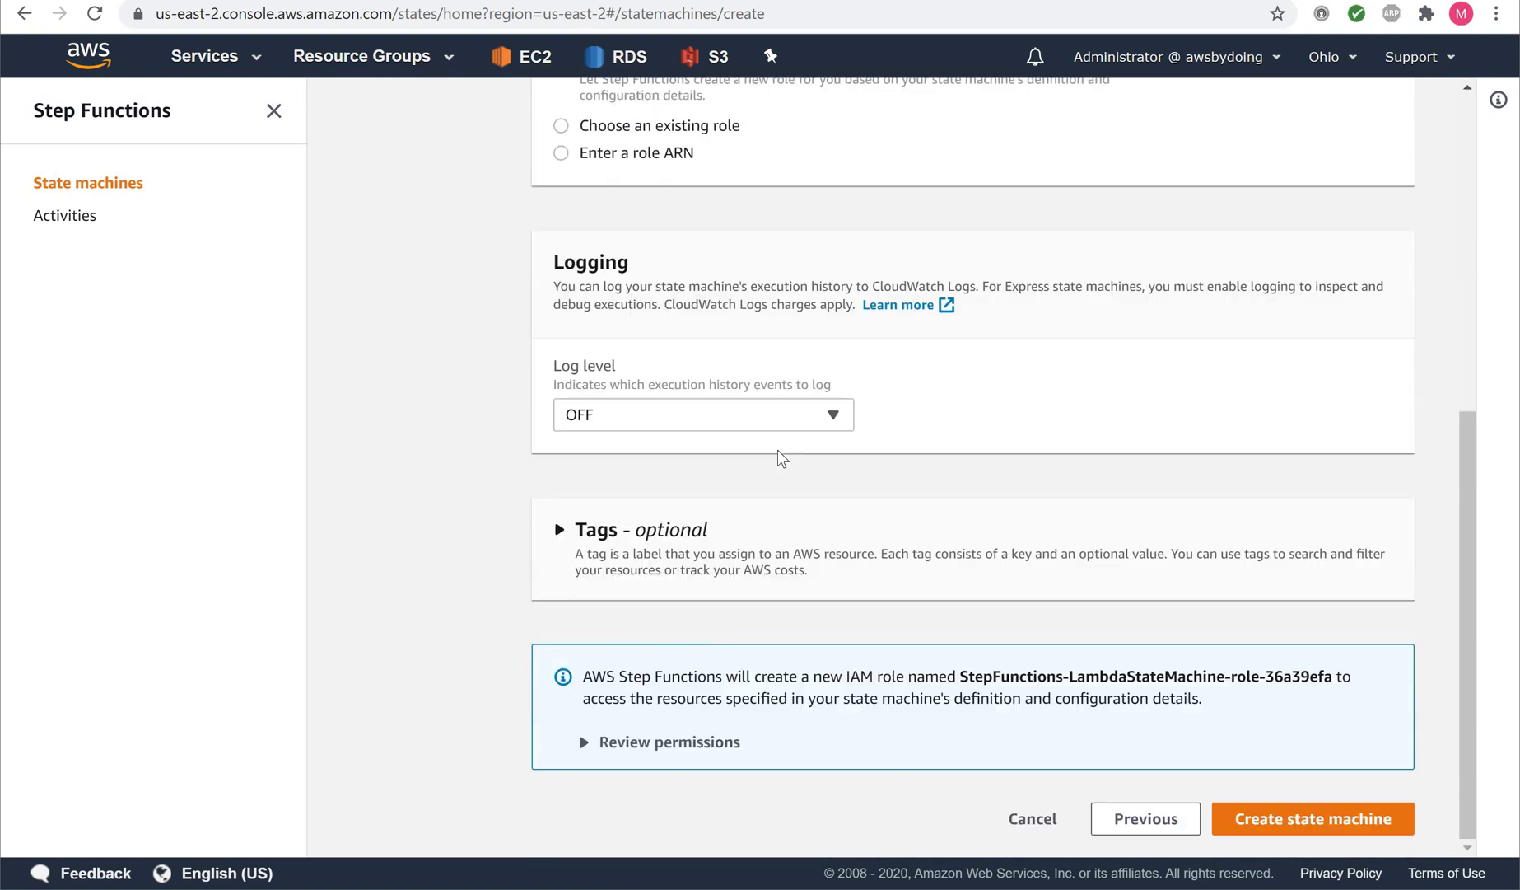
pyautogui.click(1136, 827)
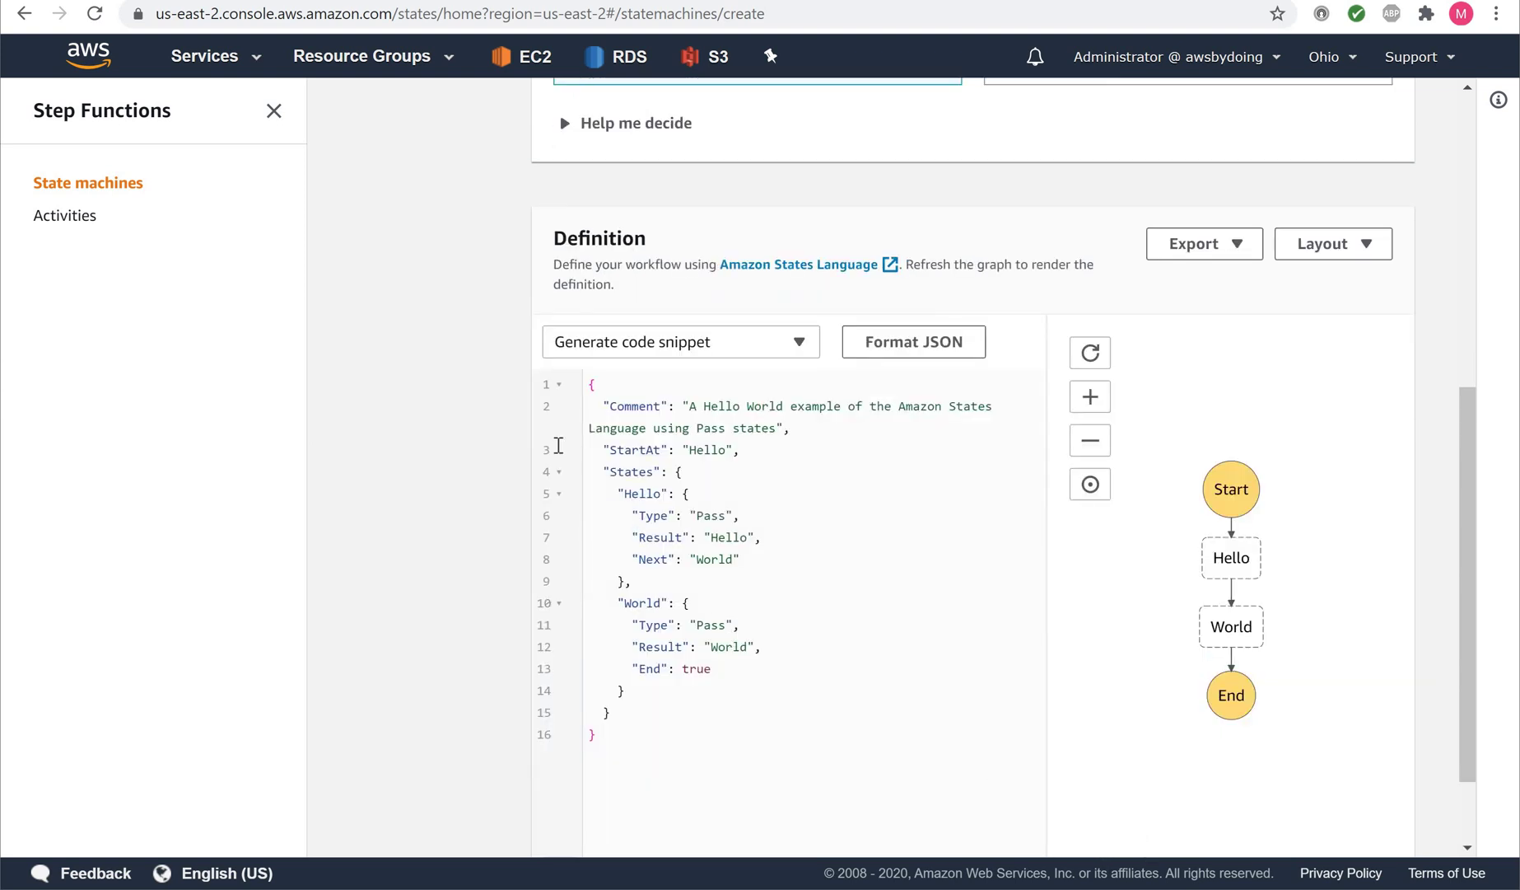
# Step: Replace the whole definition with a workflow starting at a single Hello state: Type "Task", Resource "ARN-Of-LAMBDA-FN" and End true
pyautogui.scroll(5, 690, 471)
pyautogui.scroll(-2, 690, 472)
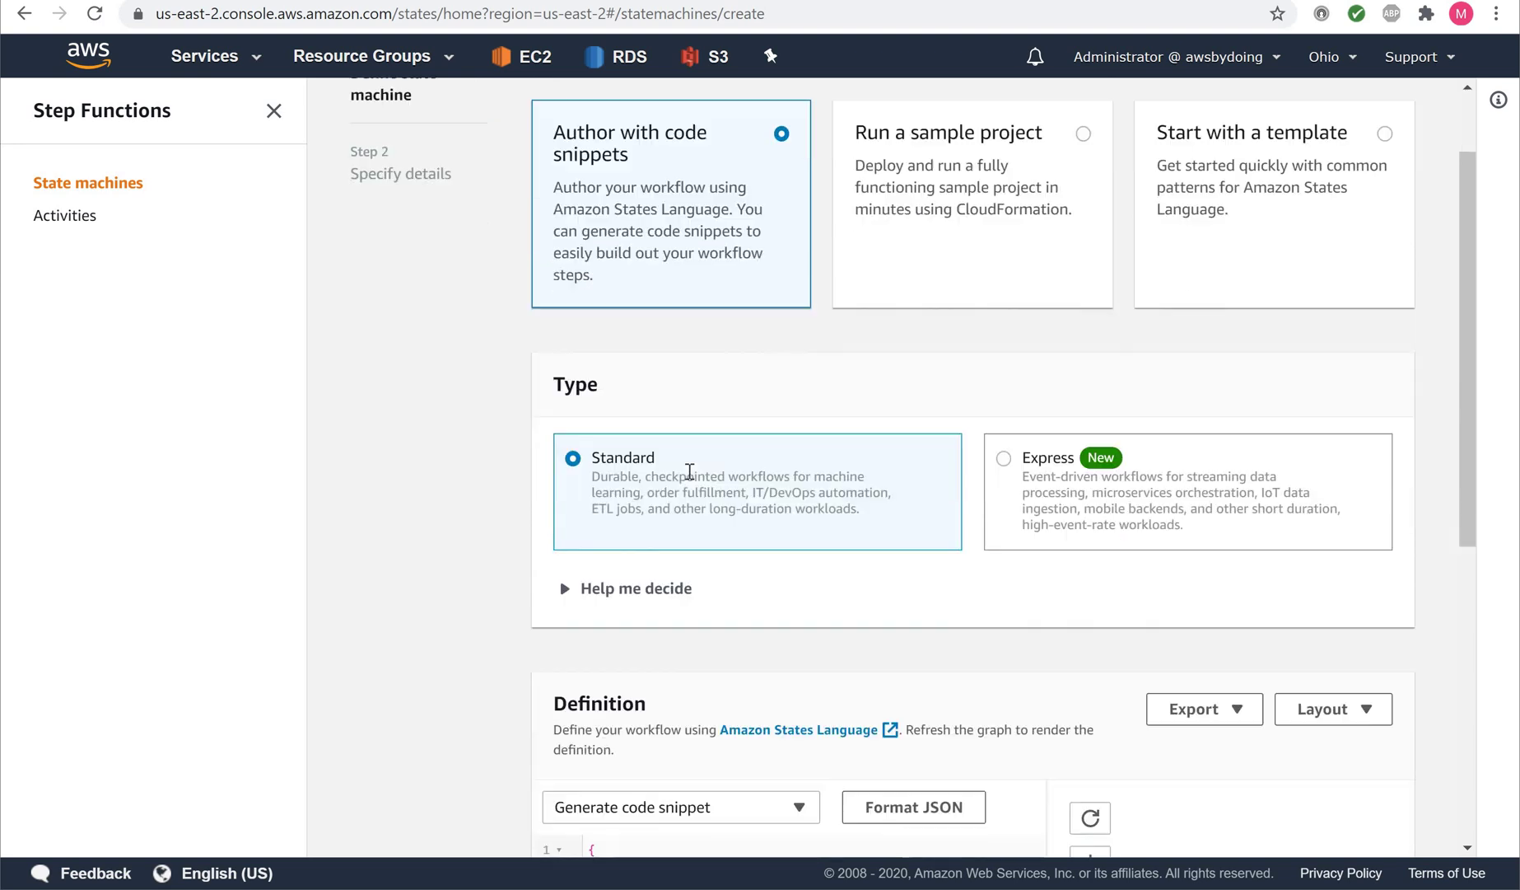
pyautogui.scroll(2, 689, 477)
pyautogui.scroll(-2, 690, 481)
pyautogui.scroll(-5, 690, 485)
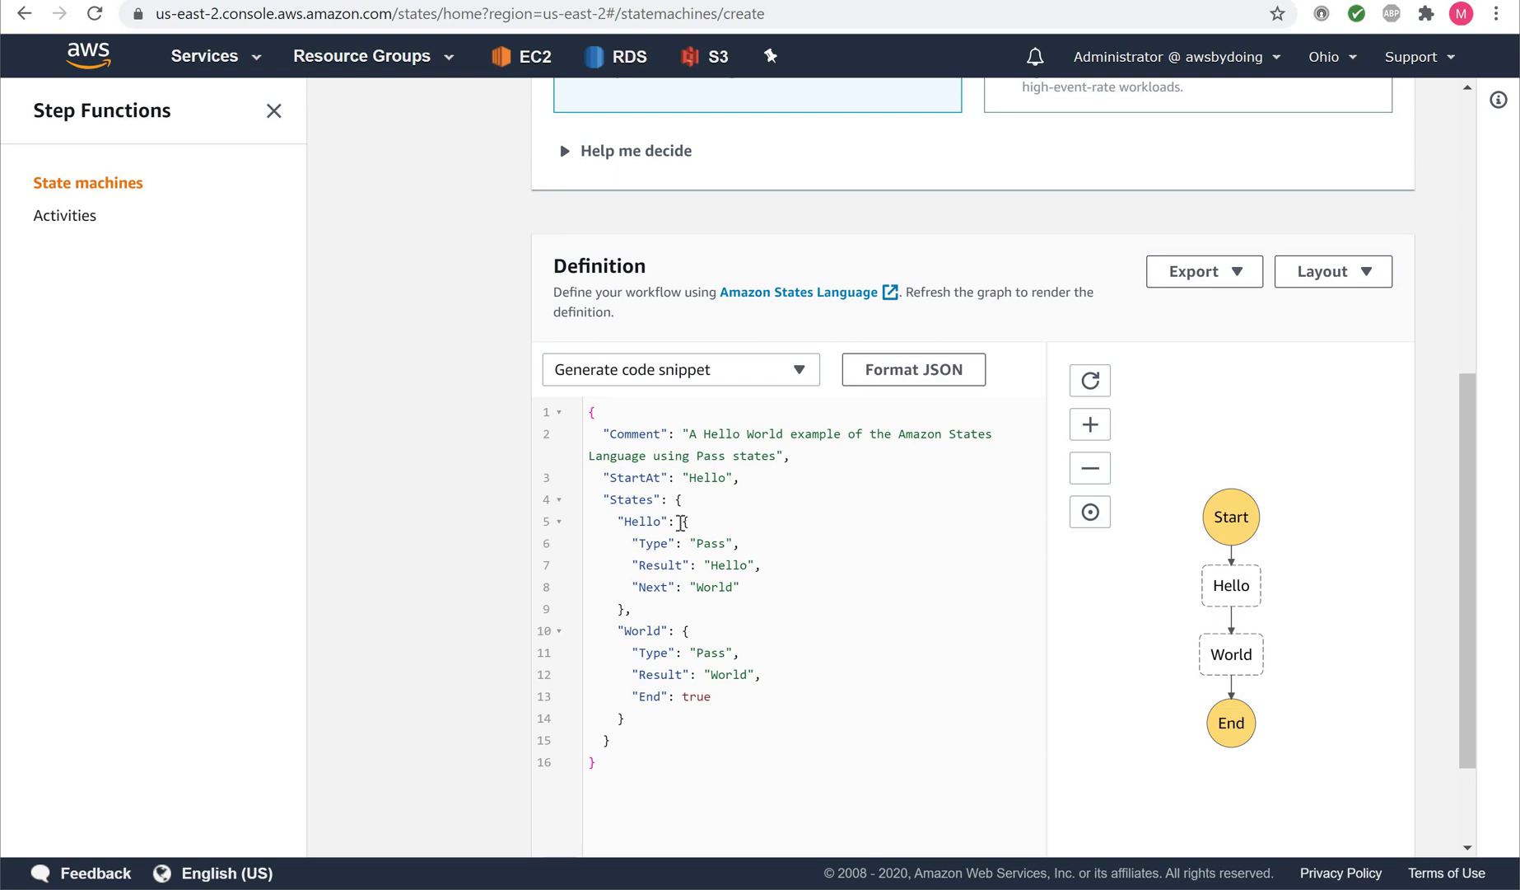
pyautogui.hotkey('ctrl', 'a')
pyautogui.write('{   "Comment": "A Hello World example of the Amazon States Language using Pass states",   "StartAt": "Hello",   "States": {     "Hello": {     "Type": "Task",     "Resource": "ARN-Of-LAMBDA-FN",       "End": true     }   } }')
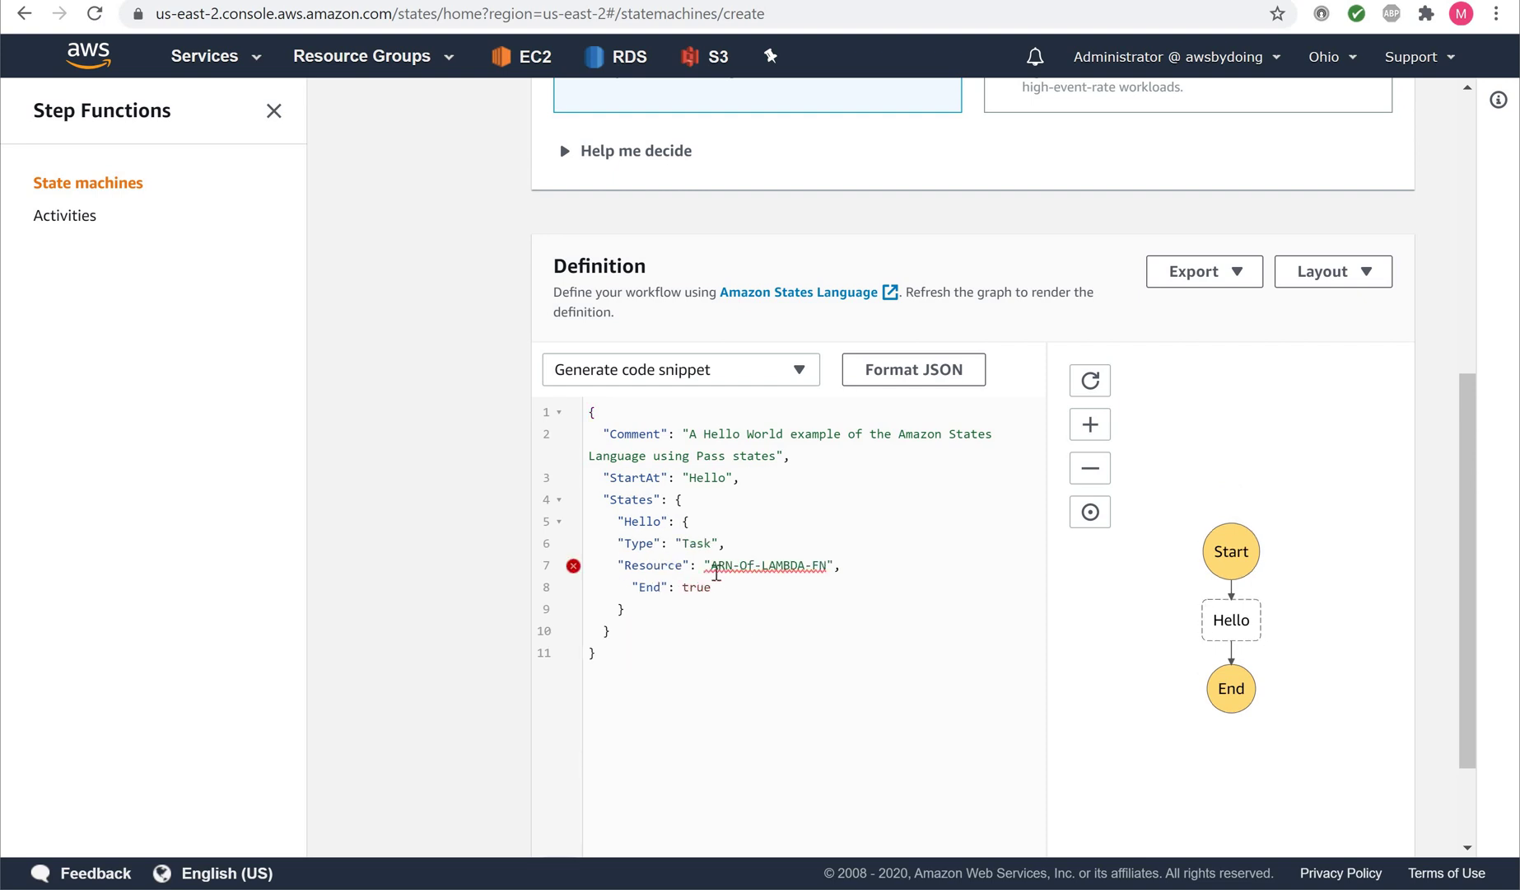
# Step: Select the ARN-Of-LAMBDA-FN placeholder in the definition and open the Lambda service in a separate browser tab
pyautogui.moveTo(710, 565); pyautogui.dragTo(828, 565)
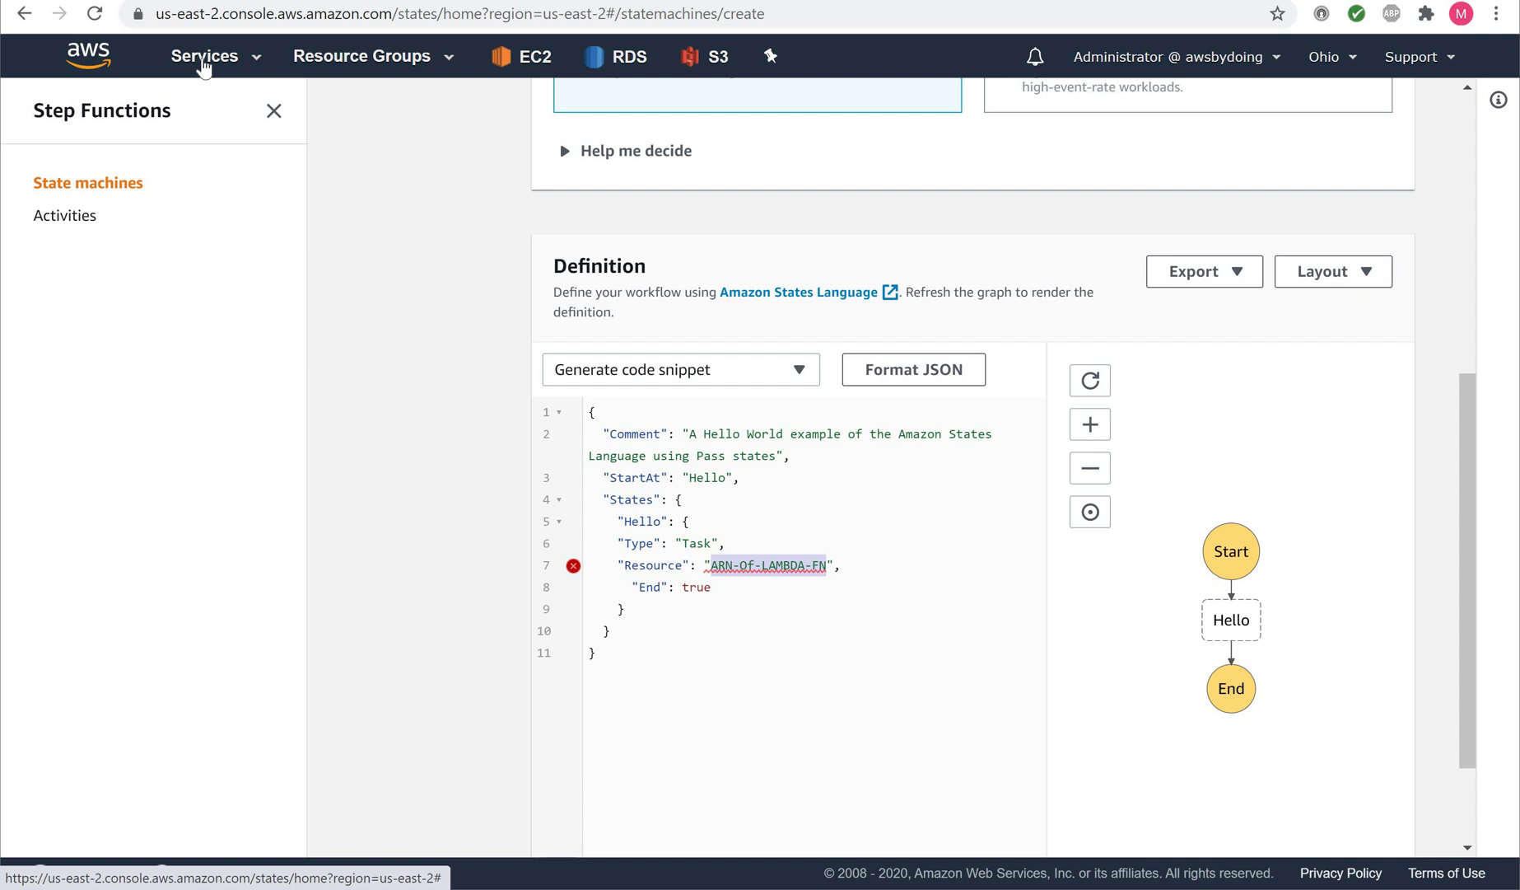
pyautogui.rightClick(188, 66)
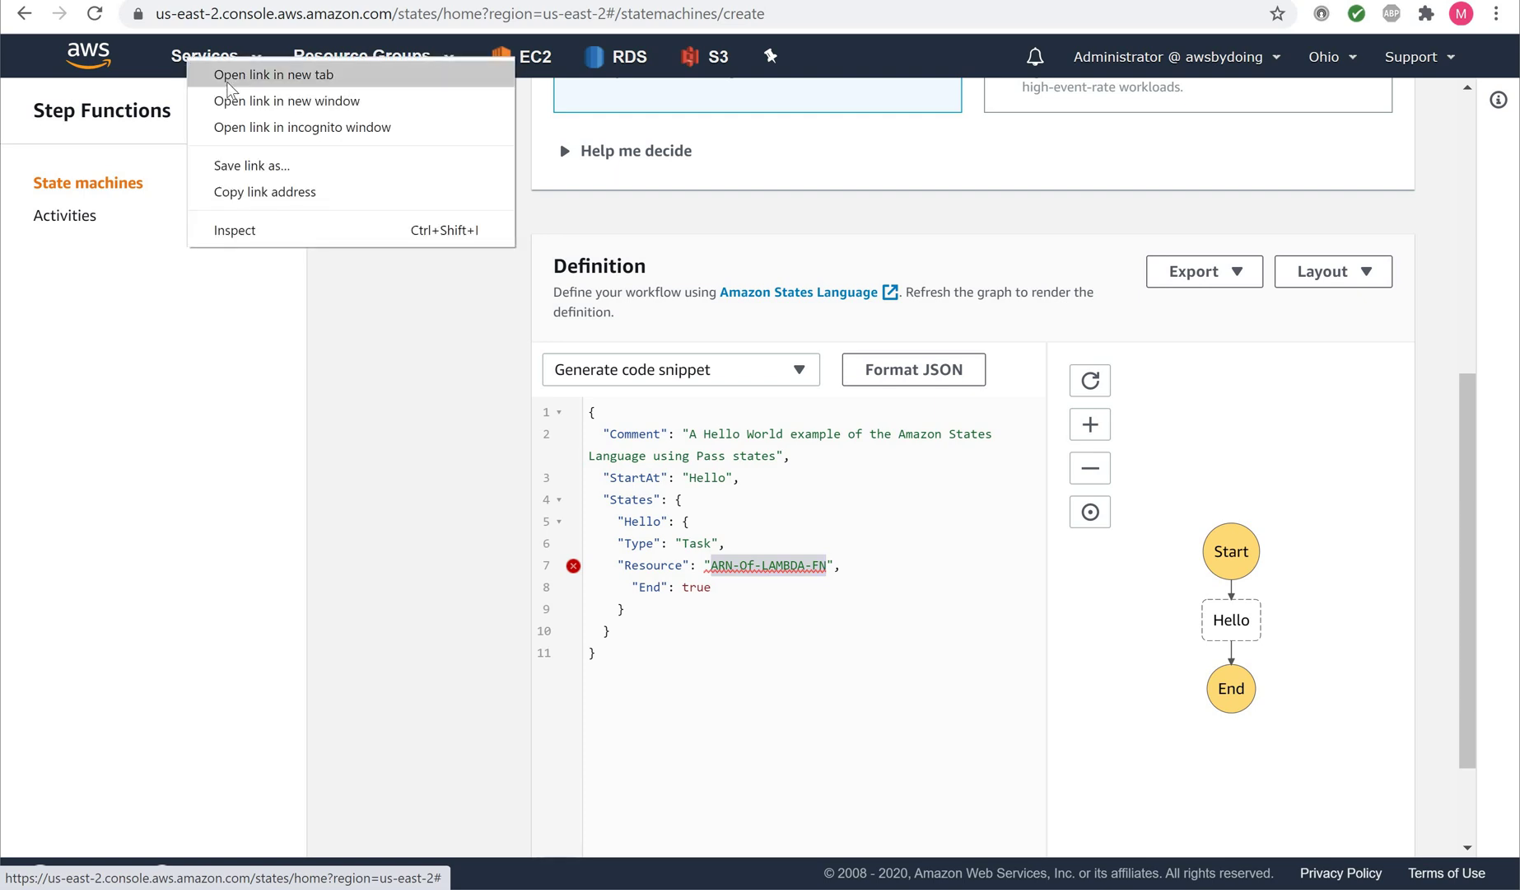
pyautogui.click(231, 80)
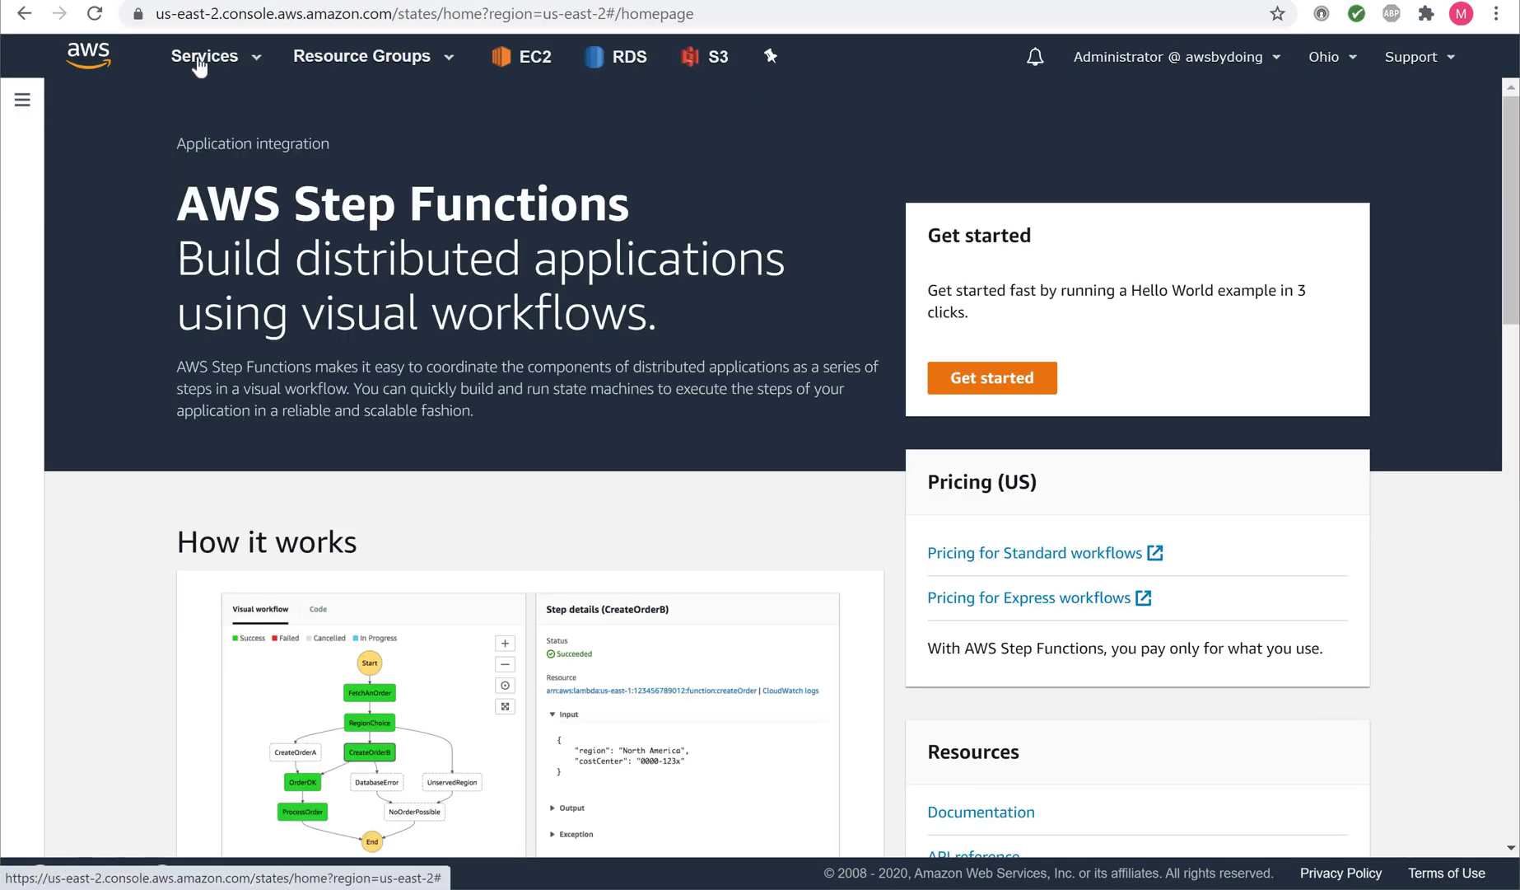
pyautogui.click(200, 58)
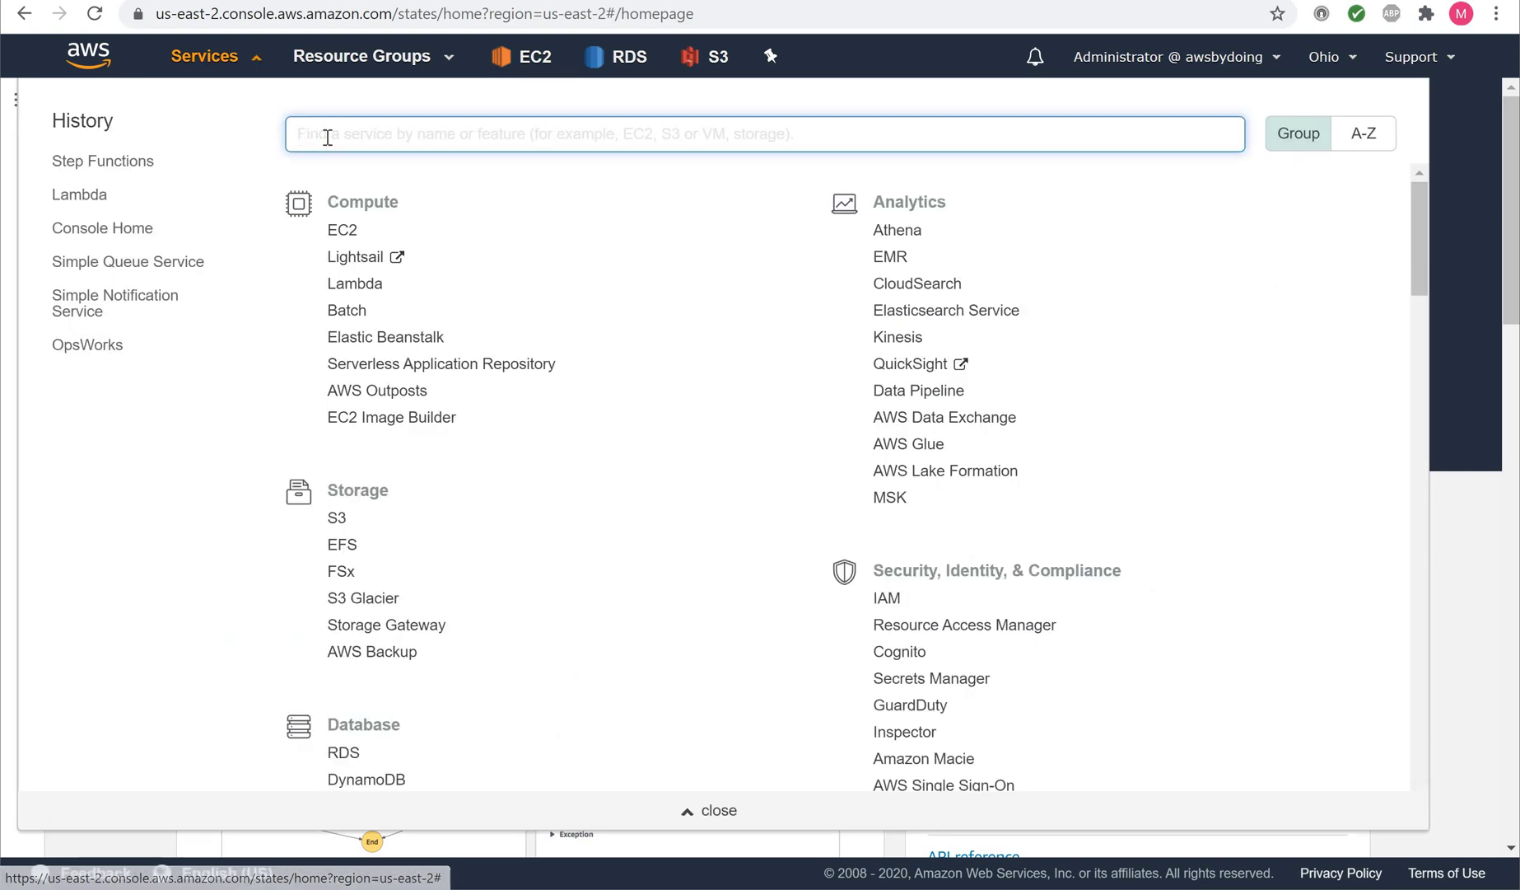
pyautogui.write('la')
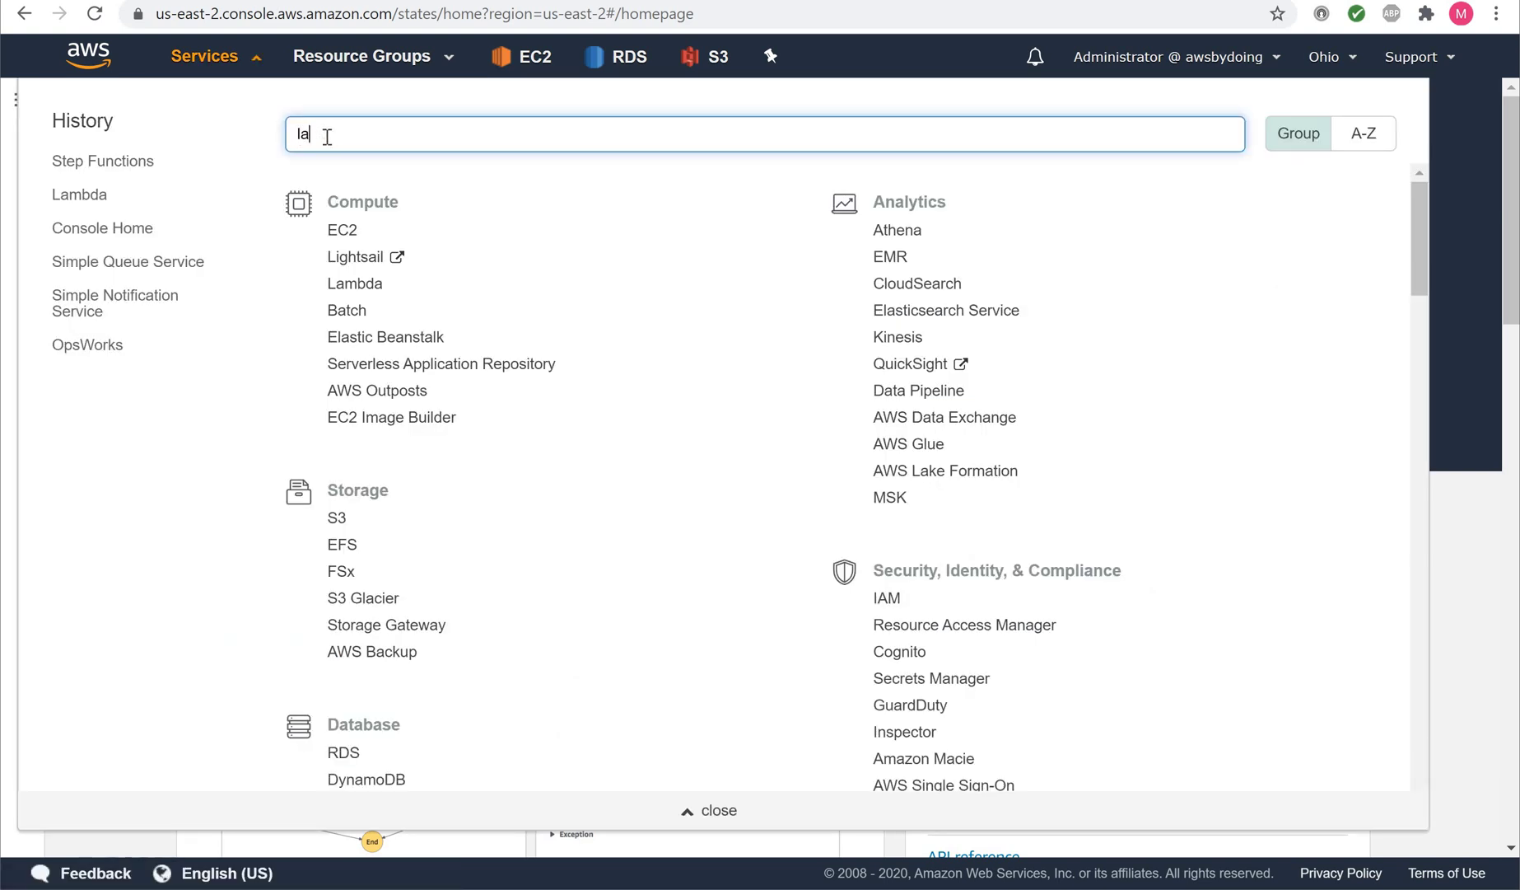
pyautogui.write('mbda')
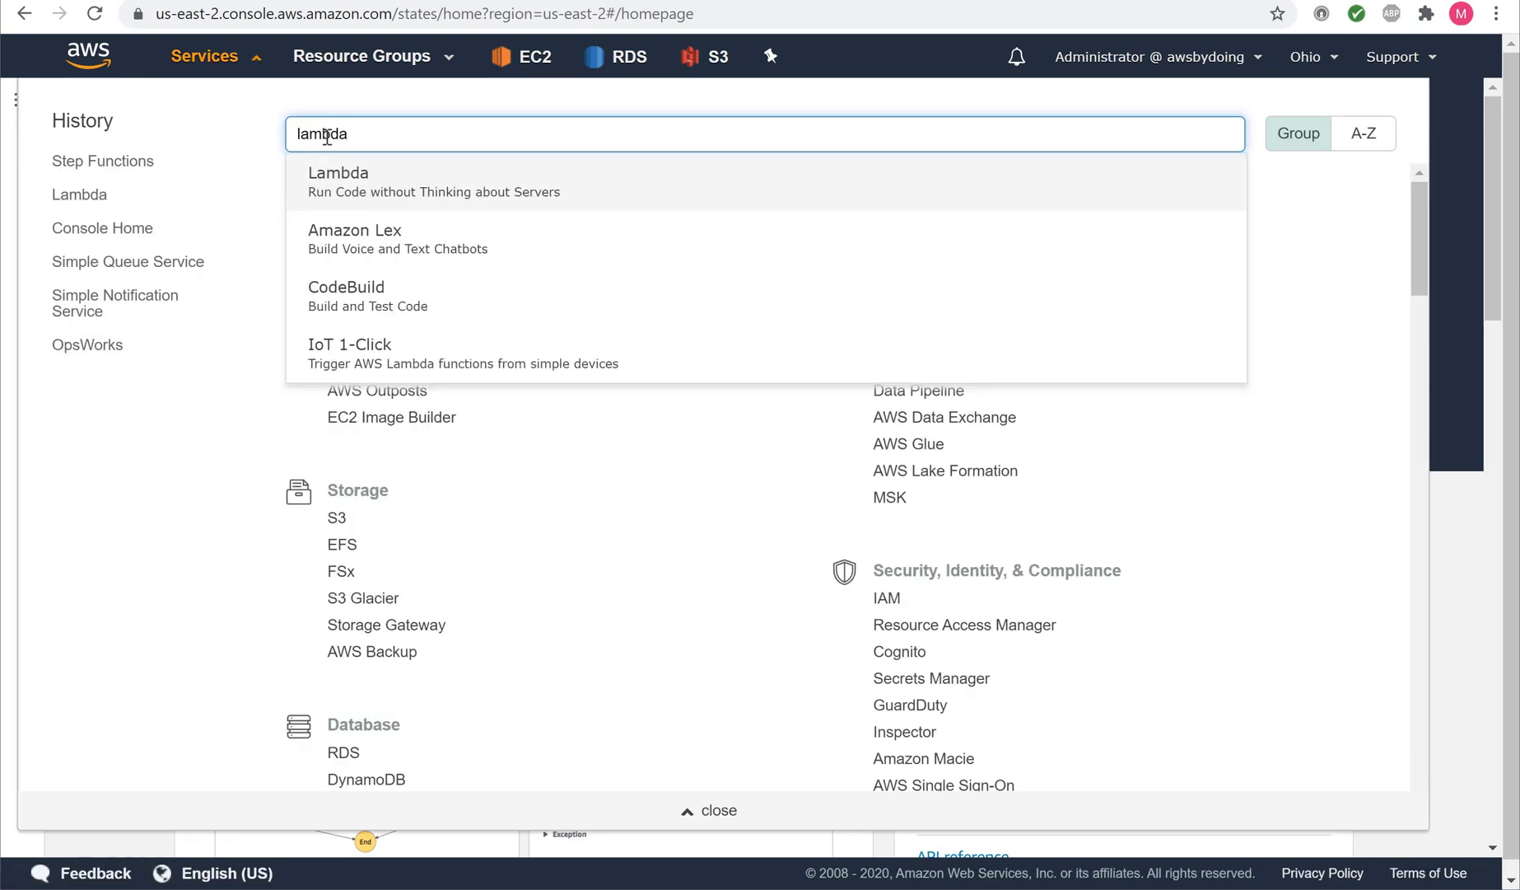
pyautogui.click(338, 177)
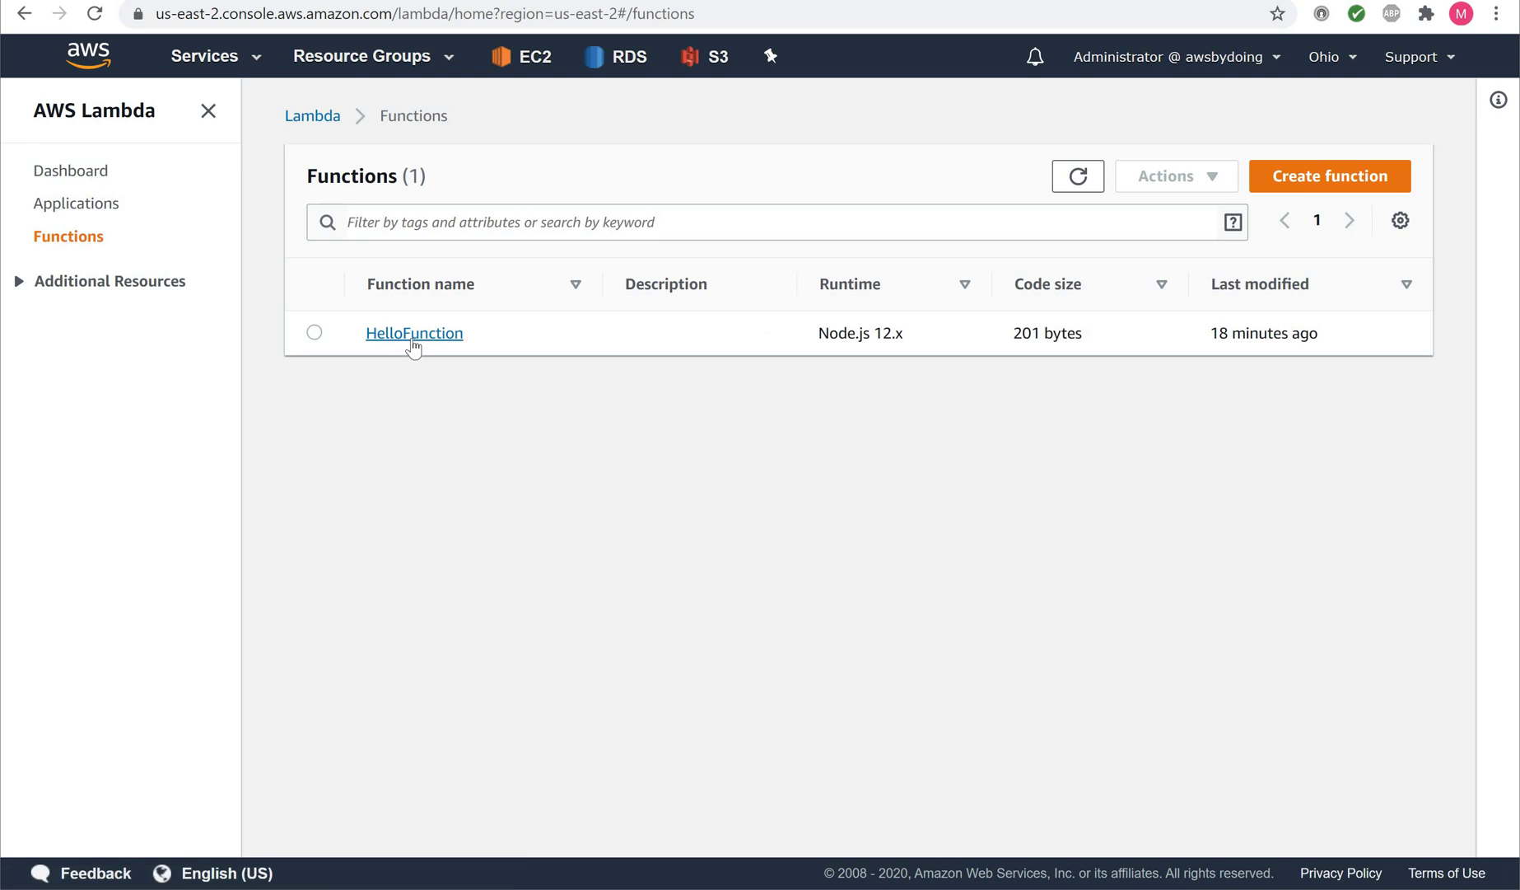
# Step: Copy HelloFunction's ARN and paste it over the selected placeholder in the Hello state's Resource value
pyautogui.click(409, 334)
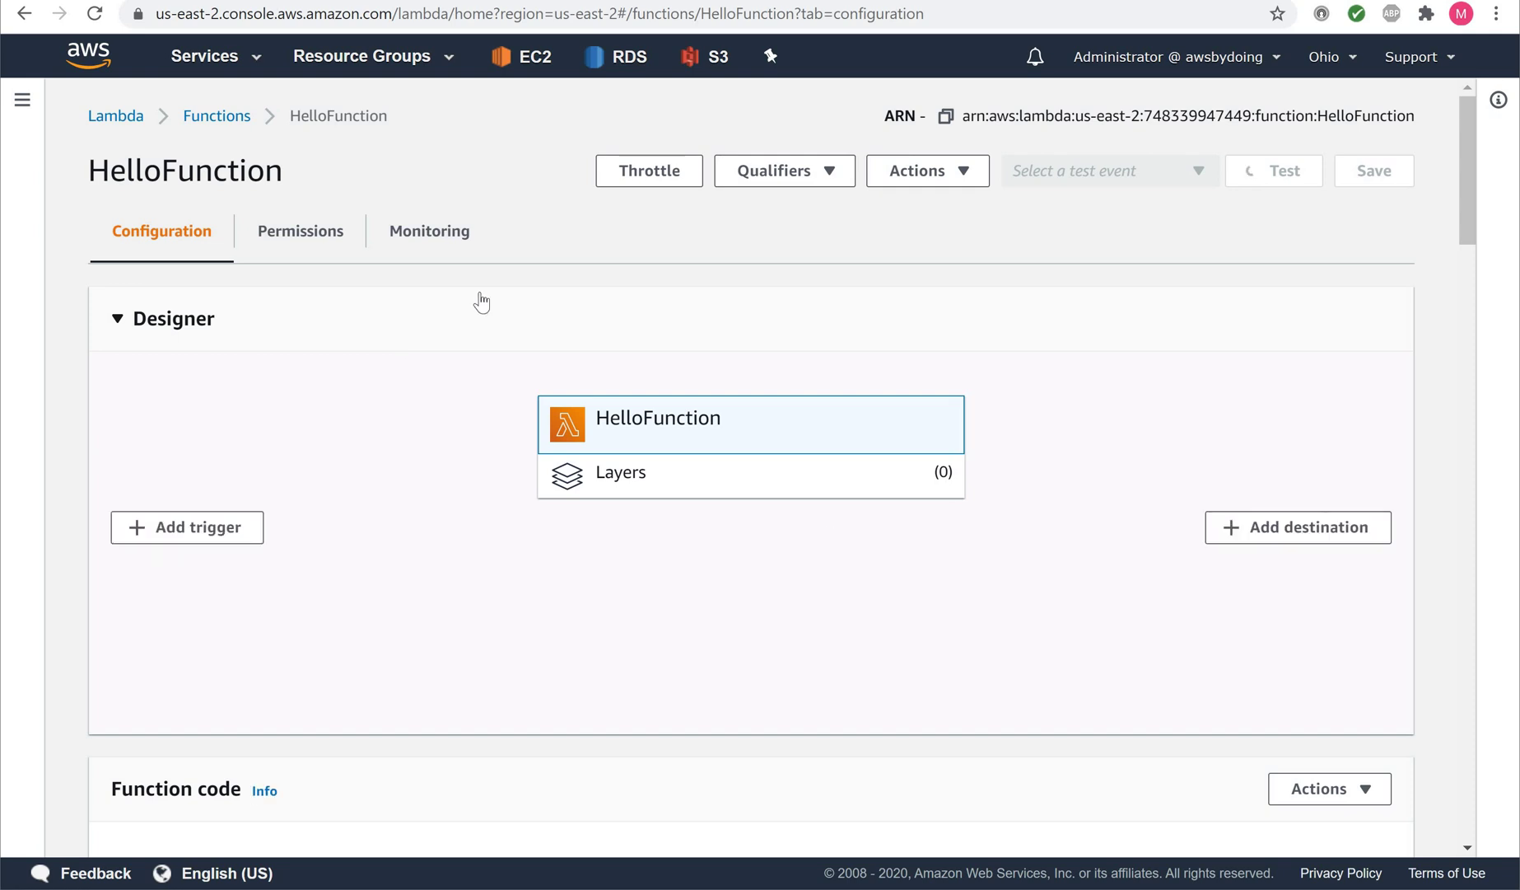
pyautogui.click(945, 119)
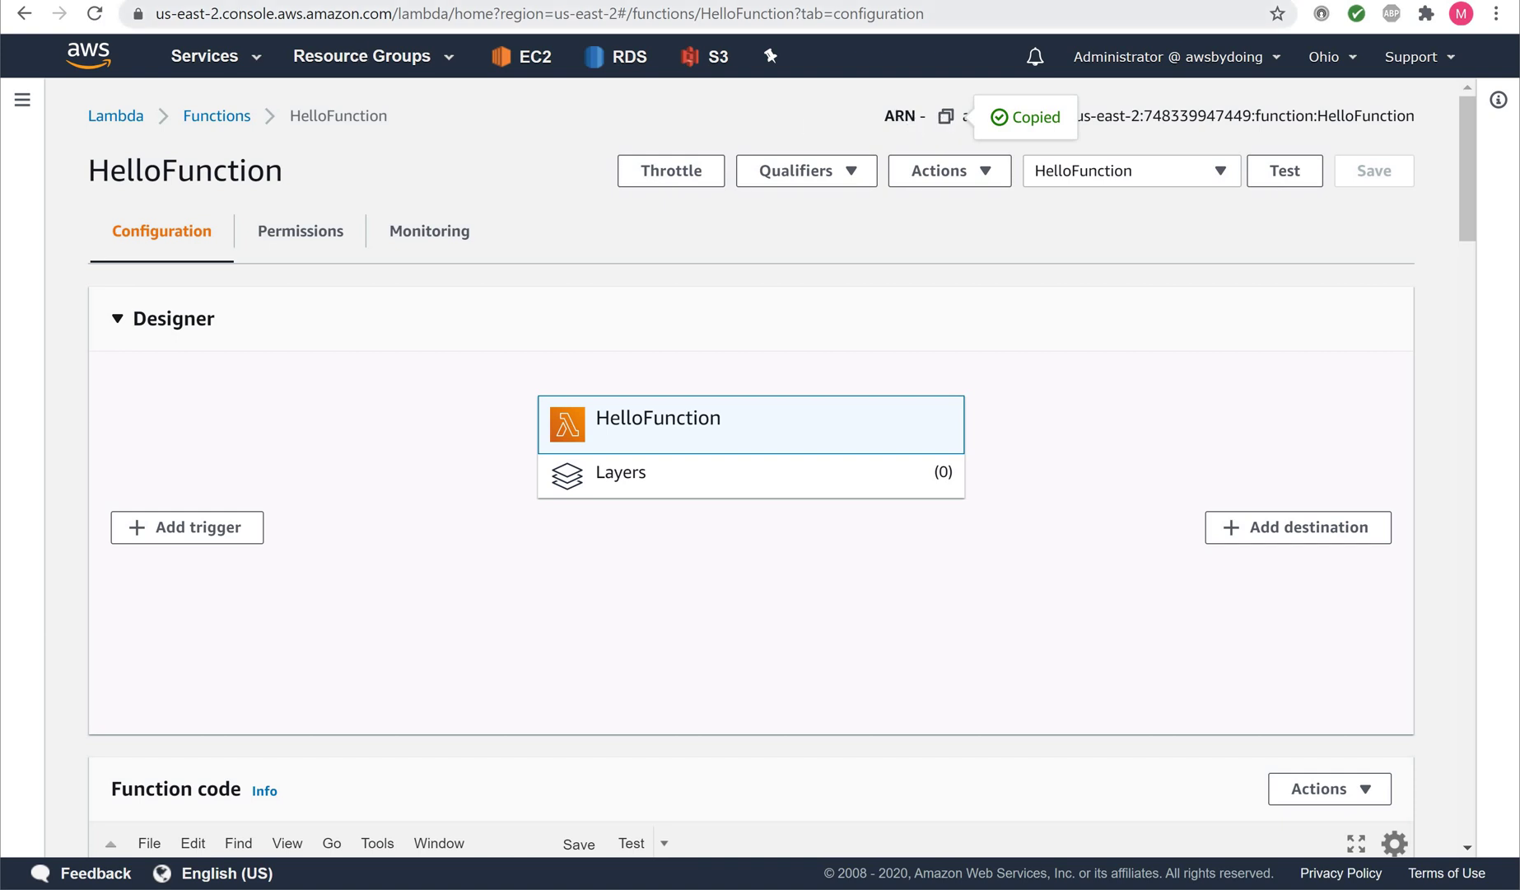
pyautogui.click(132, 1)
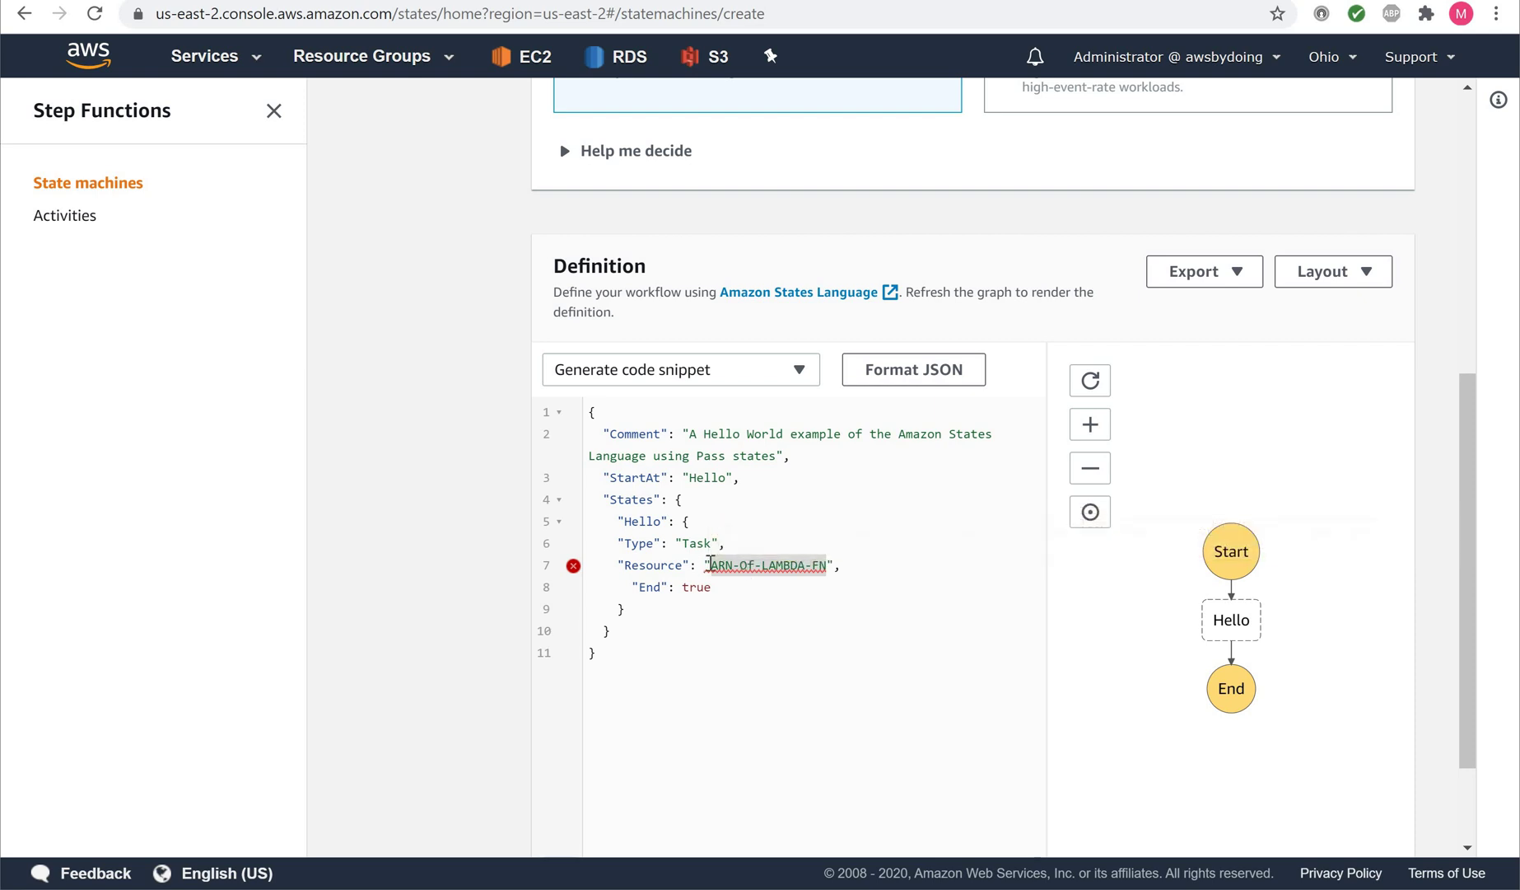
pyautogui.hotkey('ctrl', 'v')
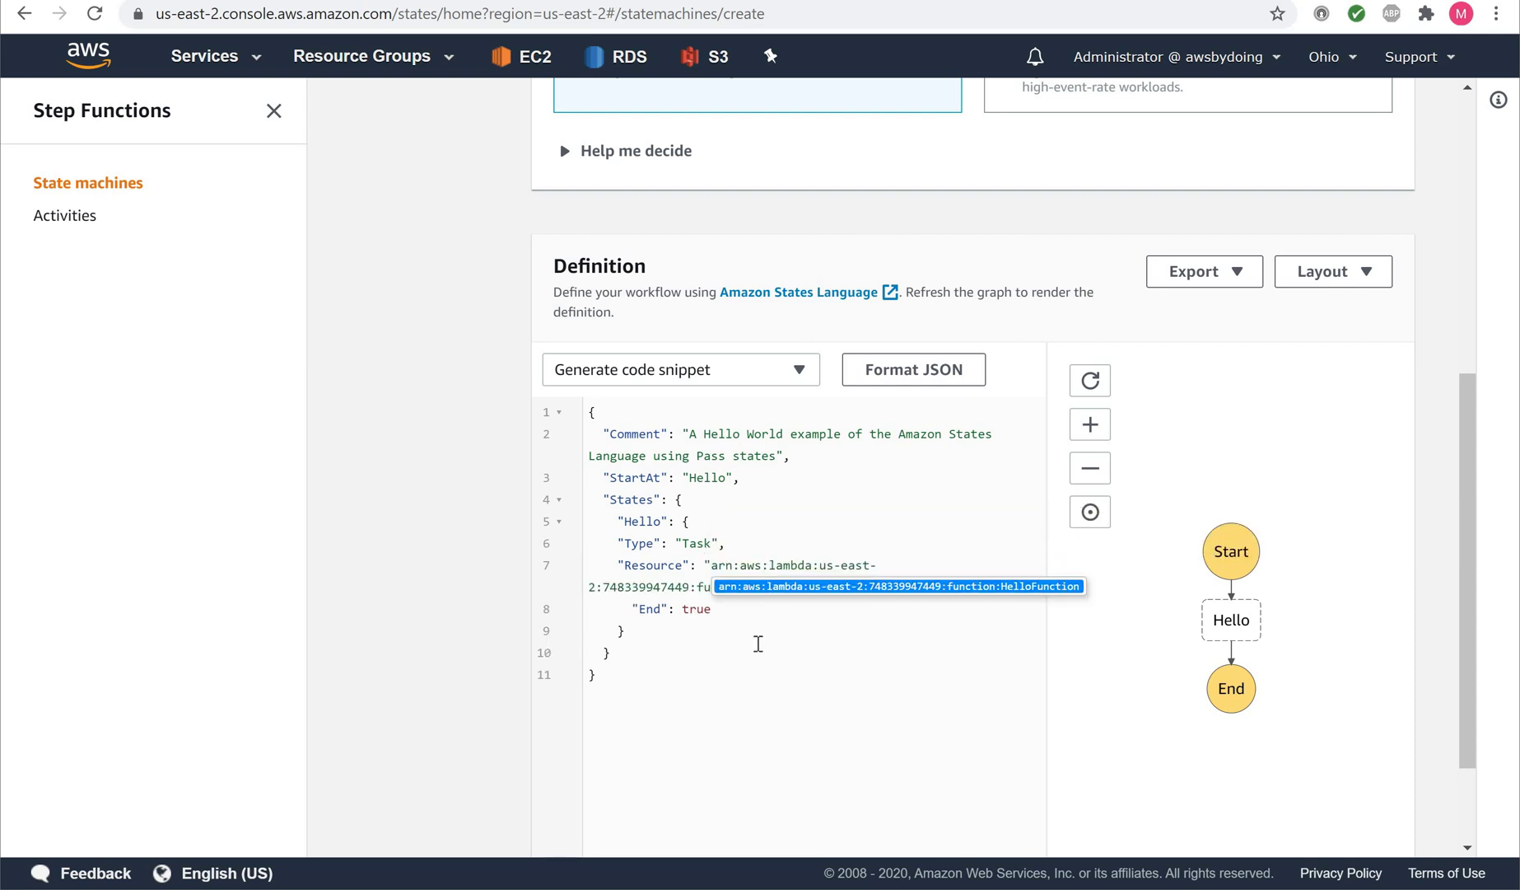
pyautogui.click(751, 650)
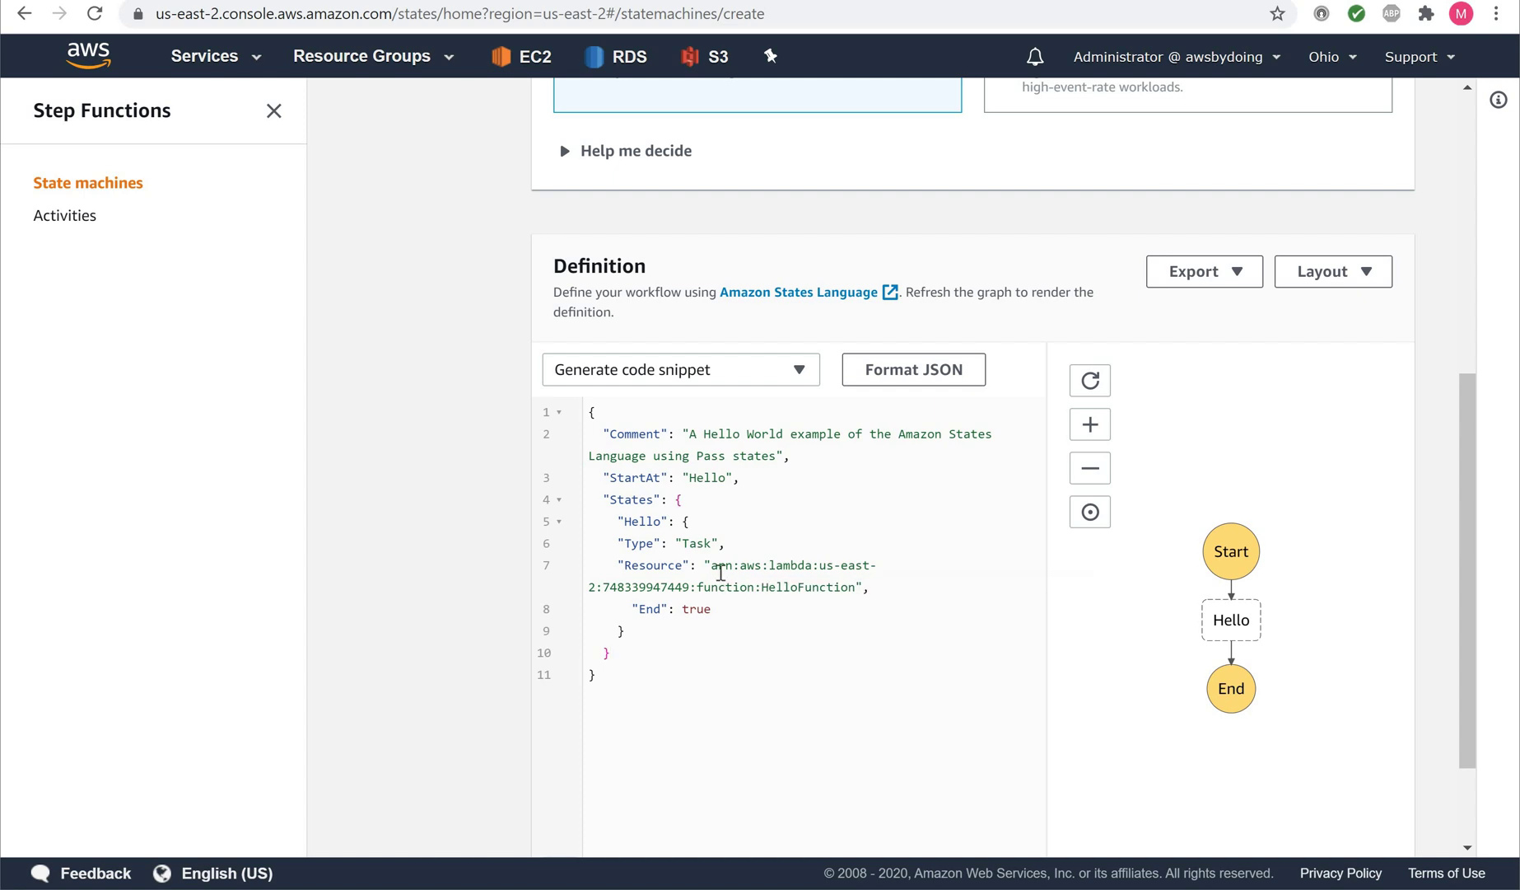
# Step: Continue to the state machine's details and create LambdaStateMachine with a new IAM role and the log level OFF
pyautogui.scroll(1, 721, 572)
pyautogui.scroll(-3, 721, 573)
pyautogui.scroll(2, 988, 700)
pyautogui.scroll(-2, 1236, 808)
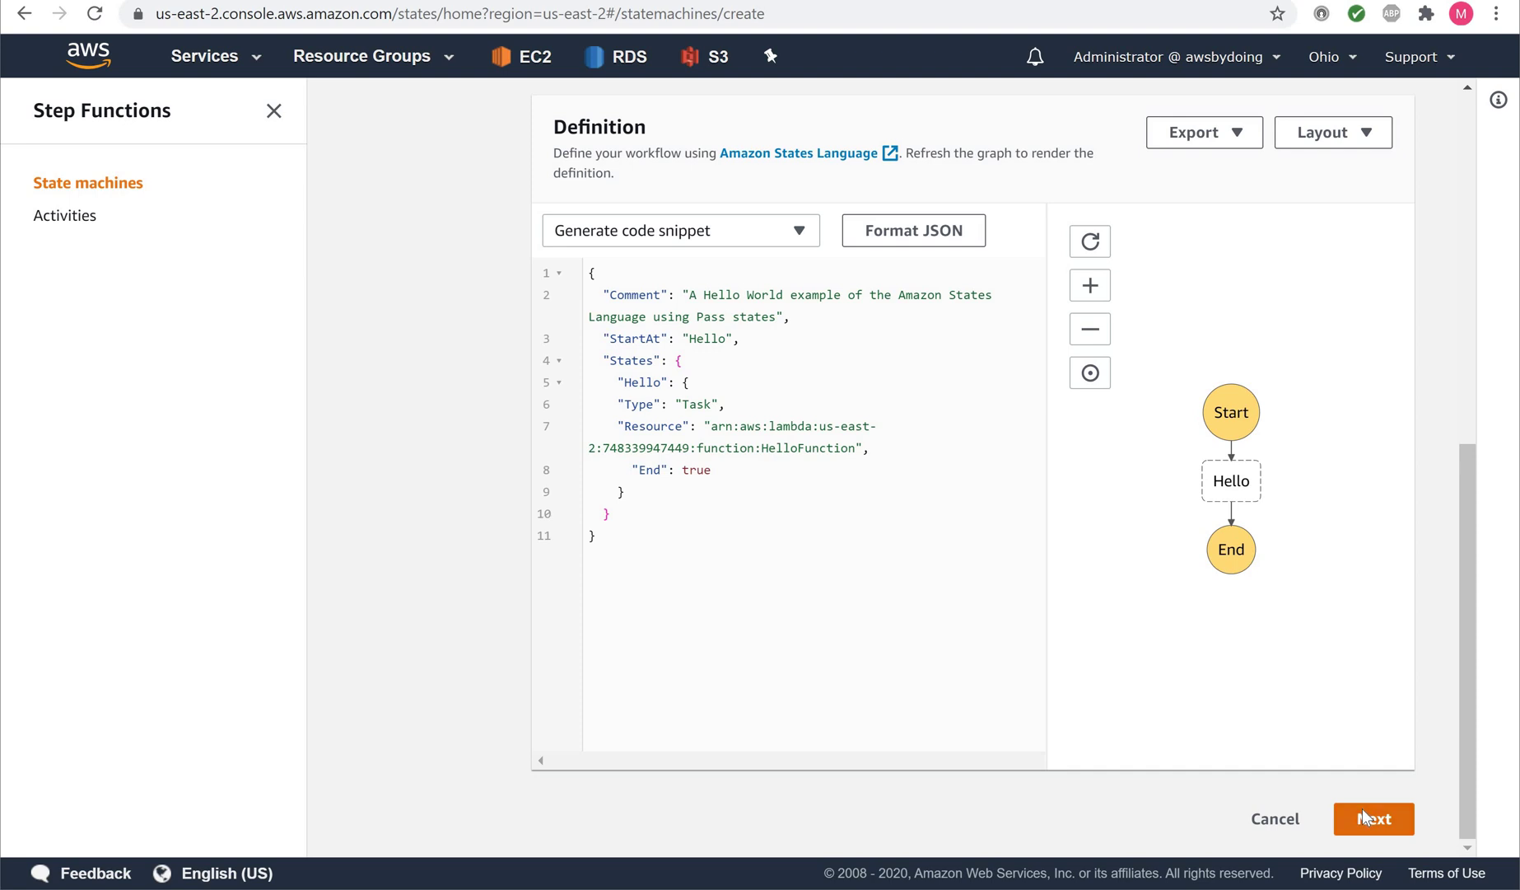
pyautogui.click(1367, 818)
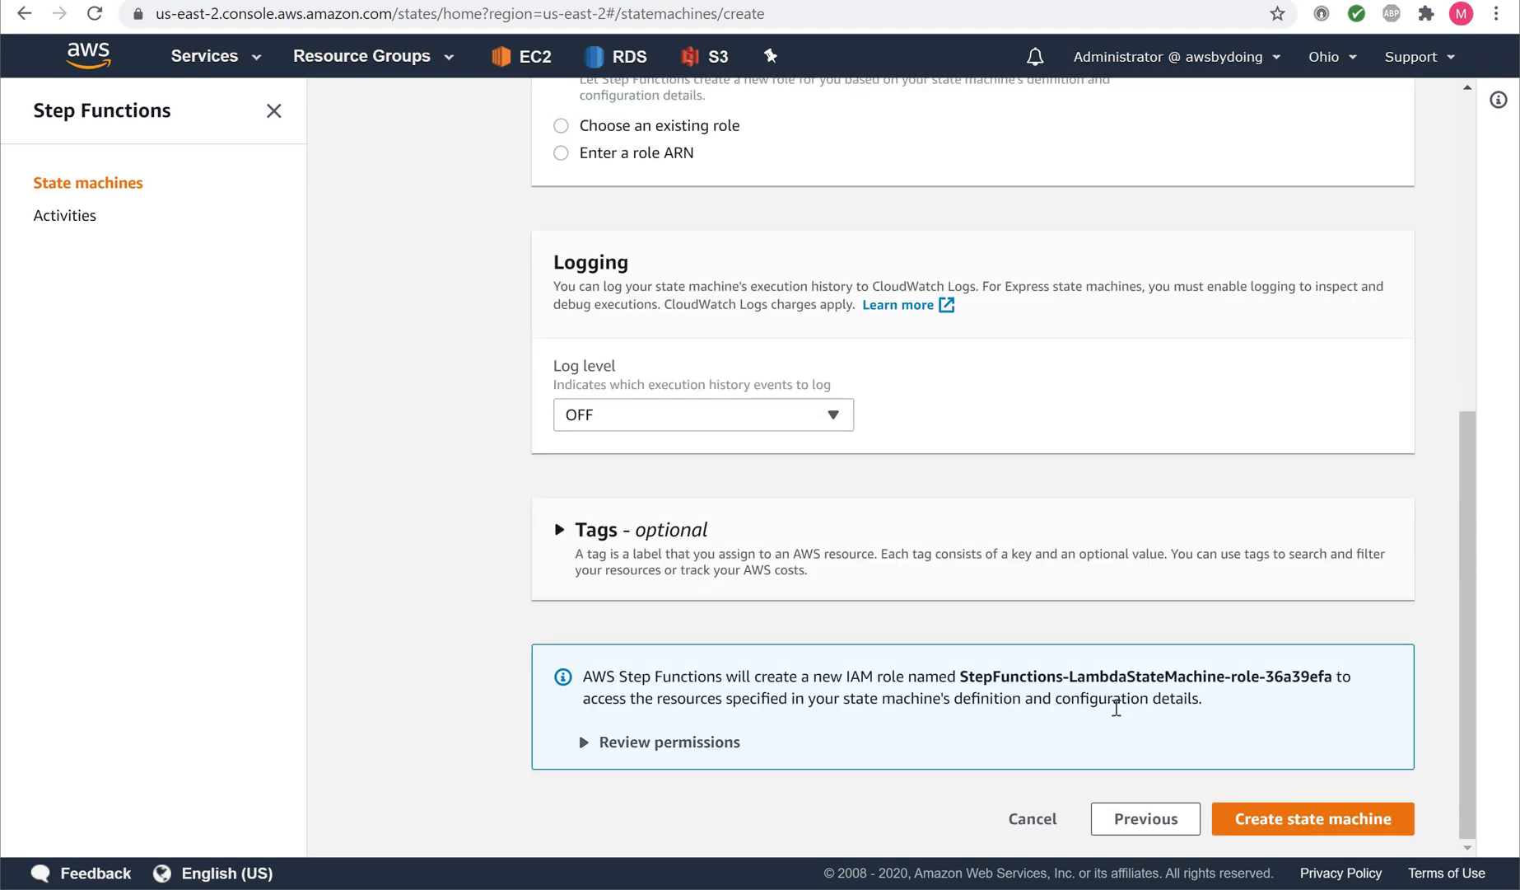
pyautogui.scroll(2, 1116, 705)
pyautogui.scroll(-2, 1113, 713)
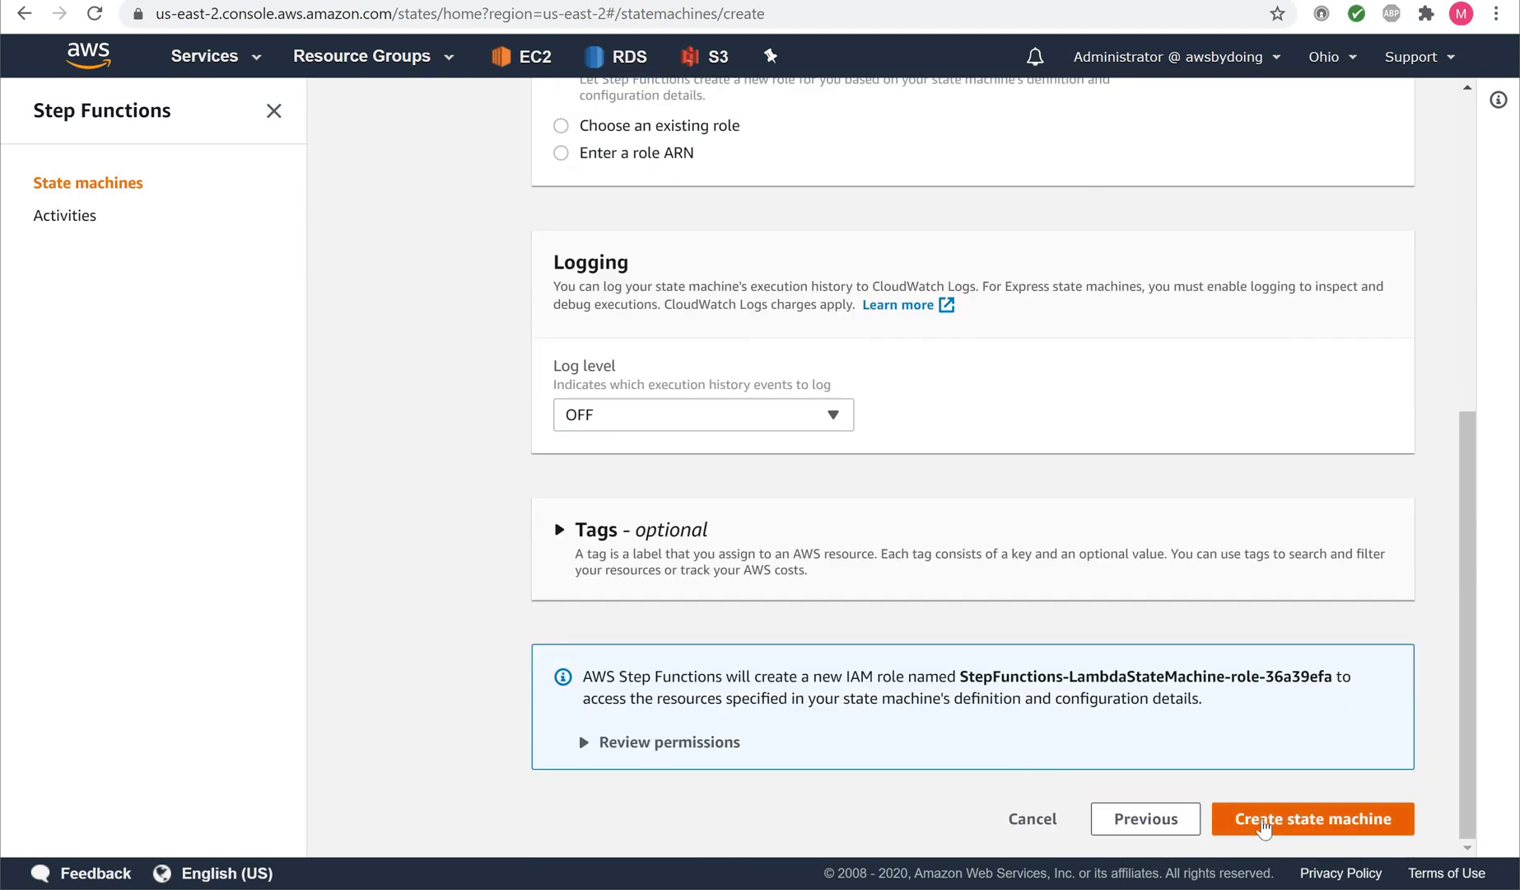
pyautogui.click(1262, 824)
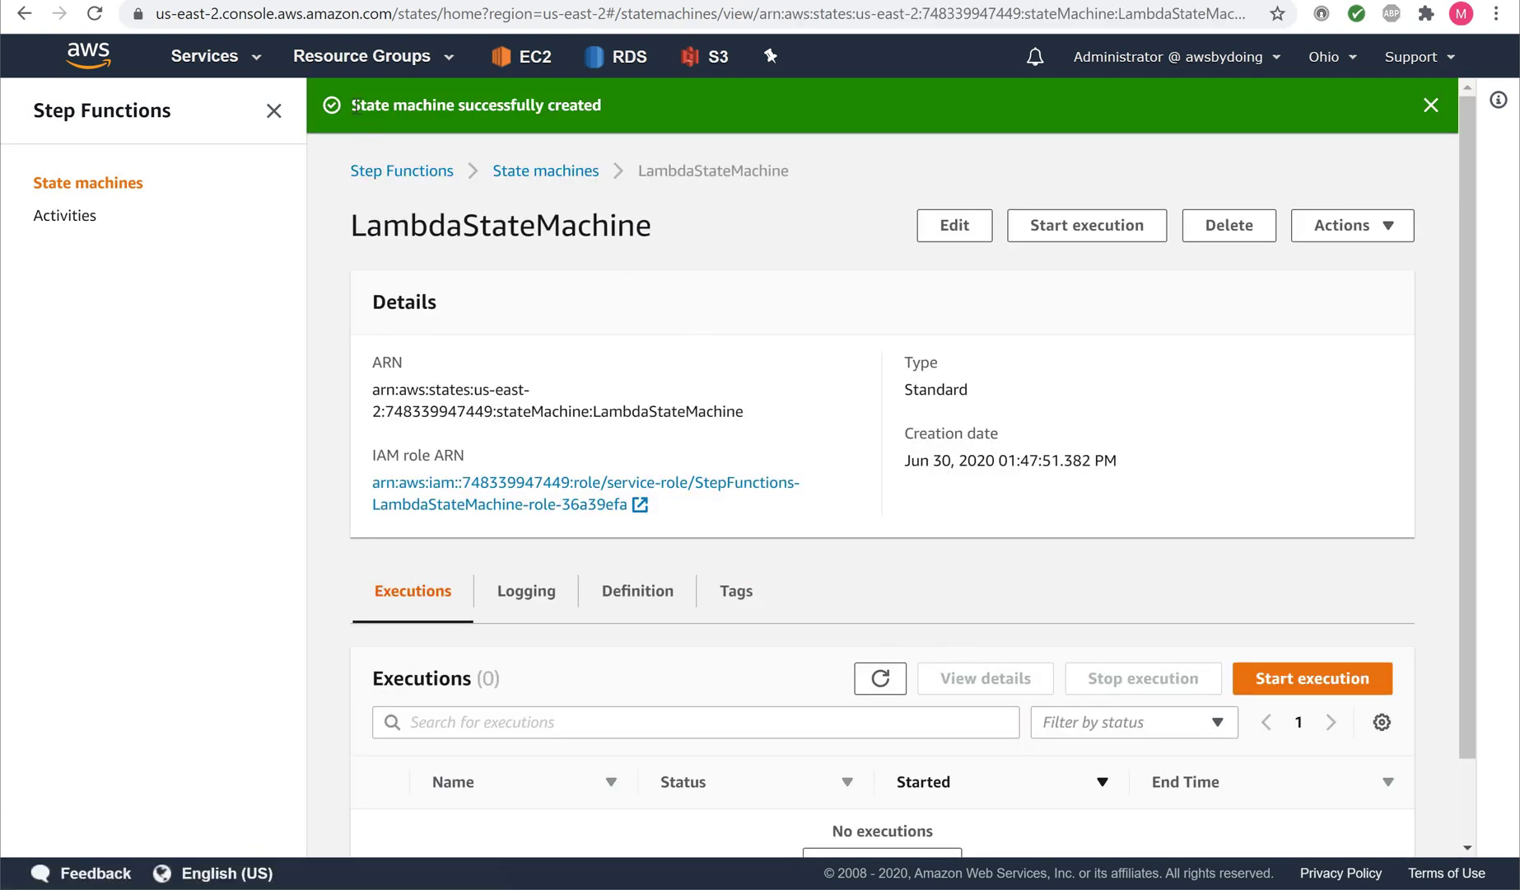
pyautogui.moveTo(353, 104); pyautogui.dragTo(621, 105)
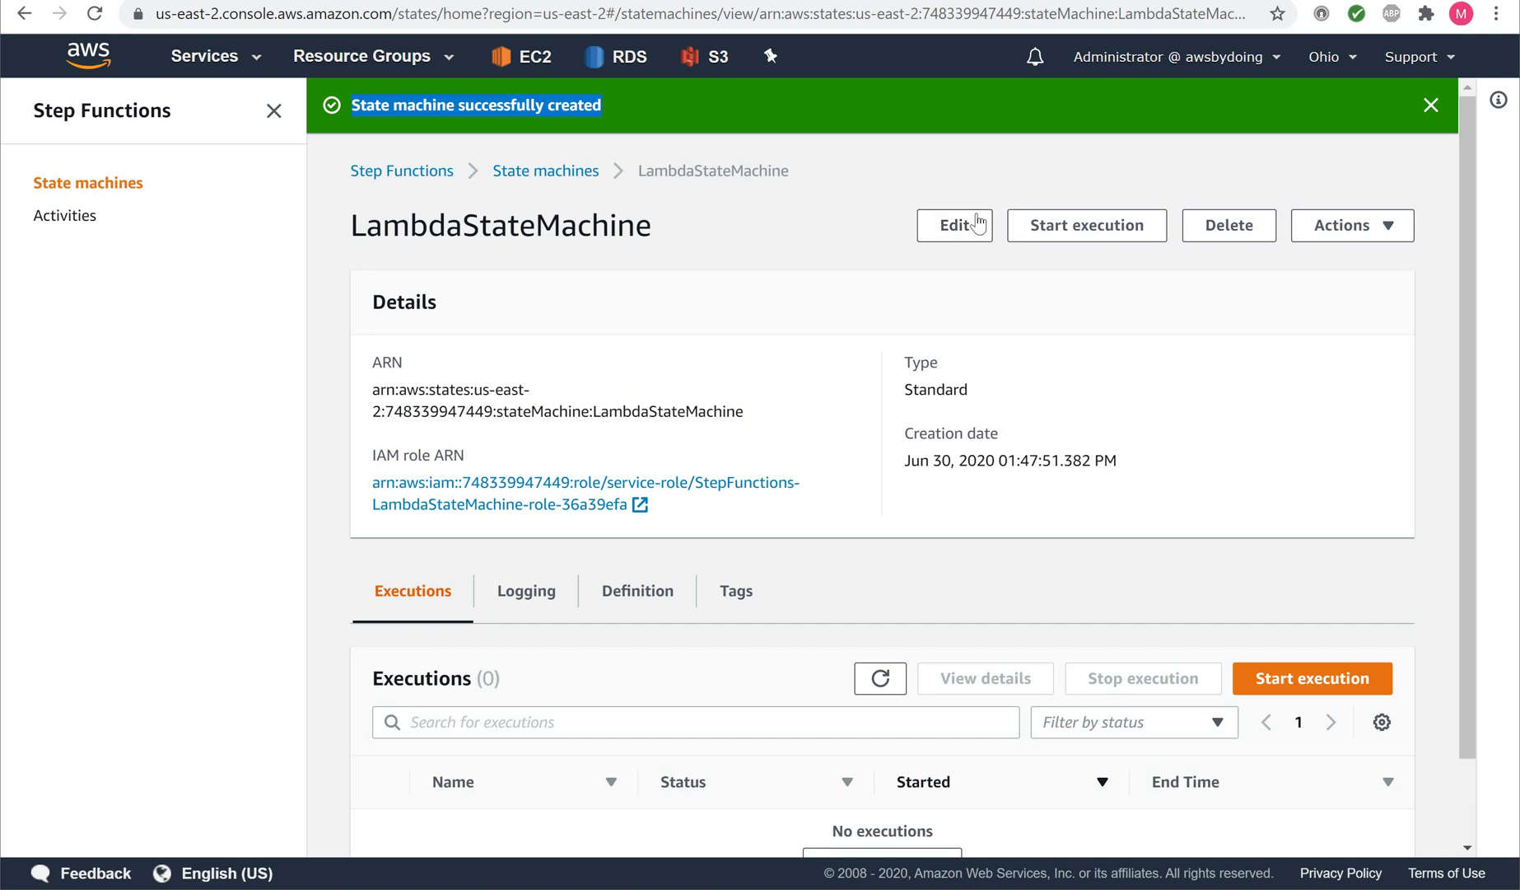
# Step: Begin a new execution of LambdaStateMachine and copy the Step Function Input example data from the notes slide
pyautogui.click(1073, 238)
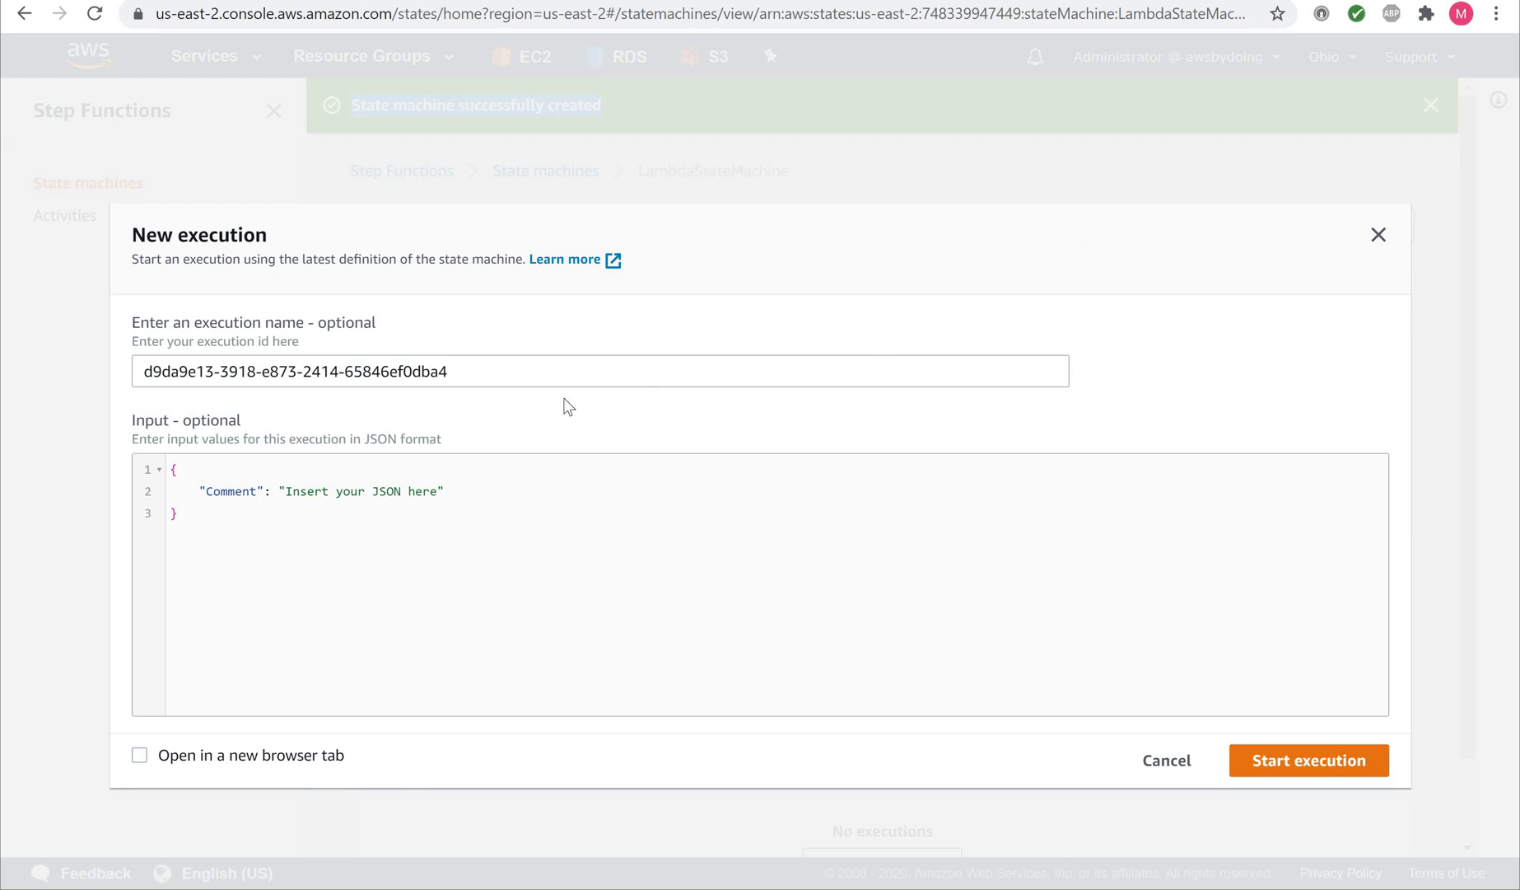
pyautogui.click(468, 366)
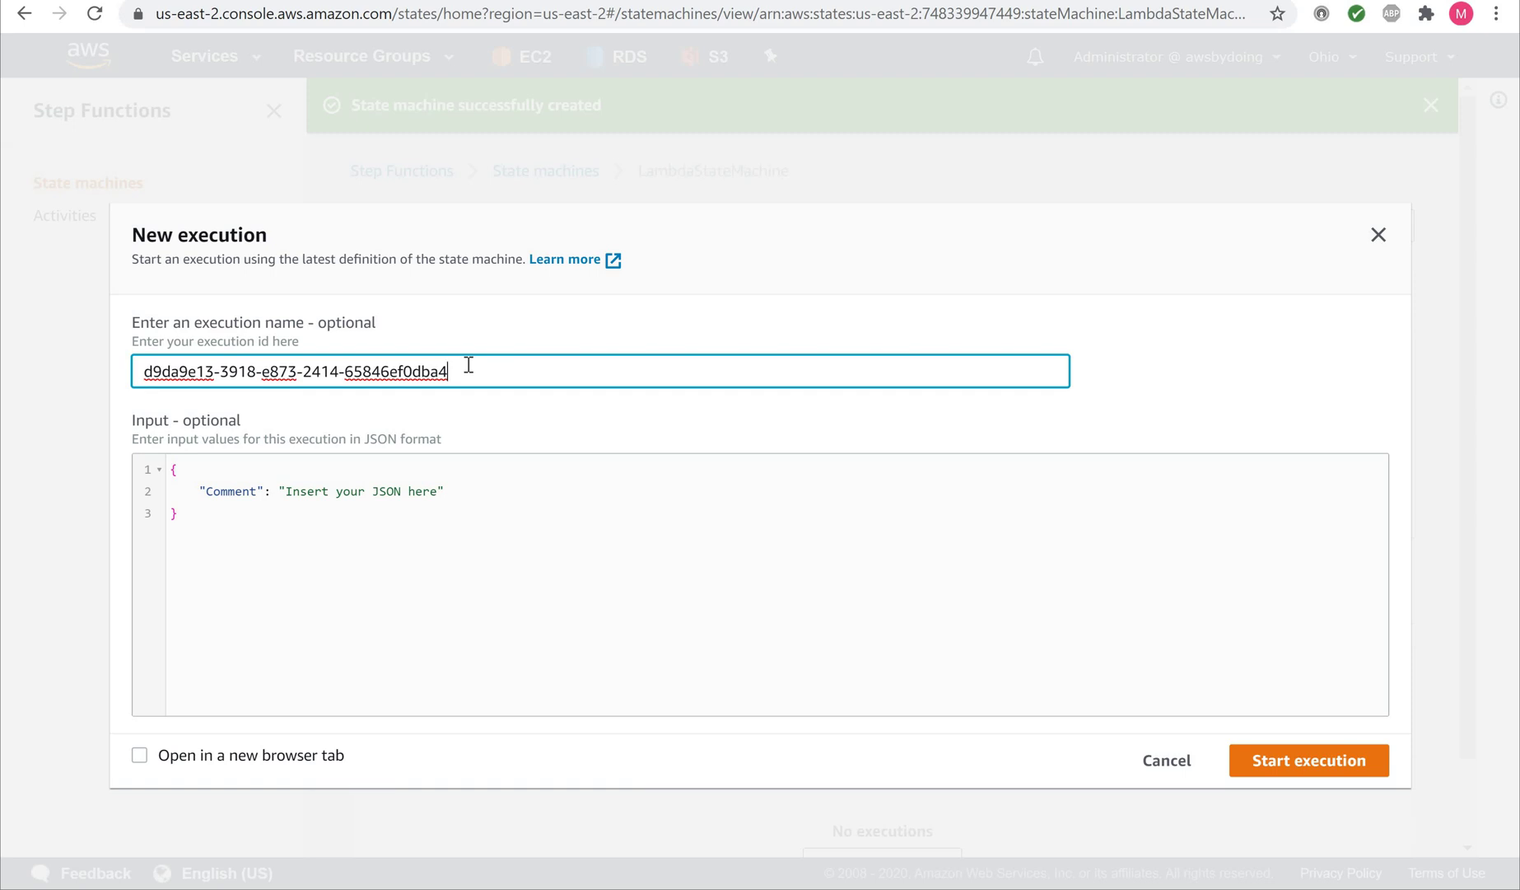
pyautogui.click(198, 476)
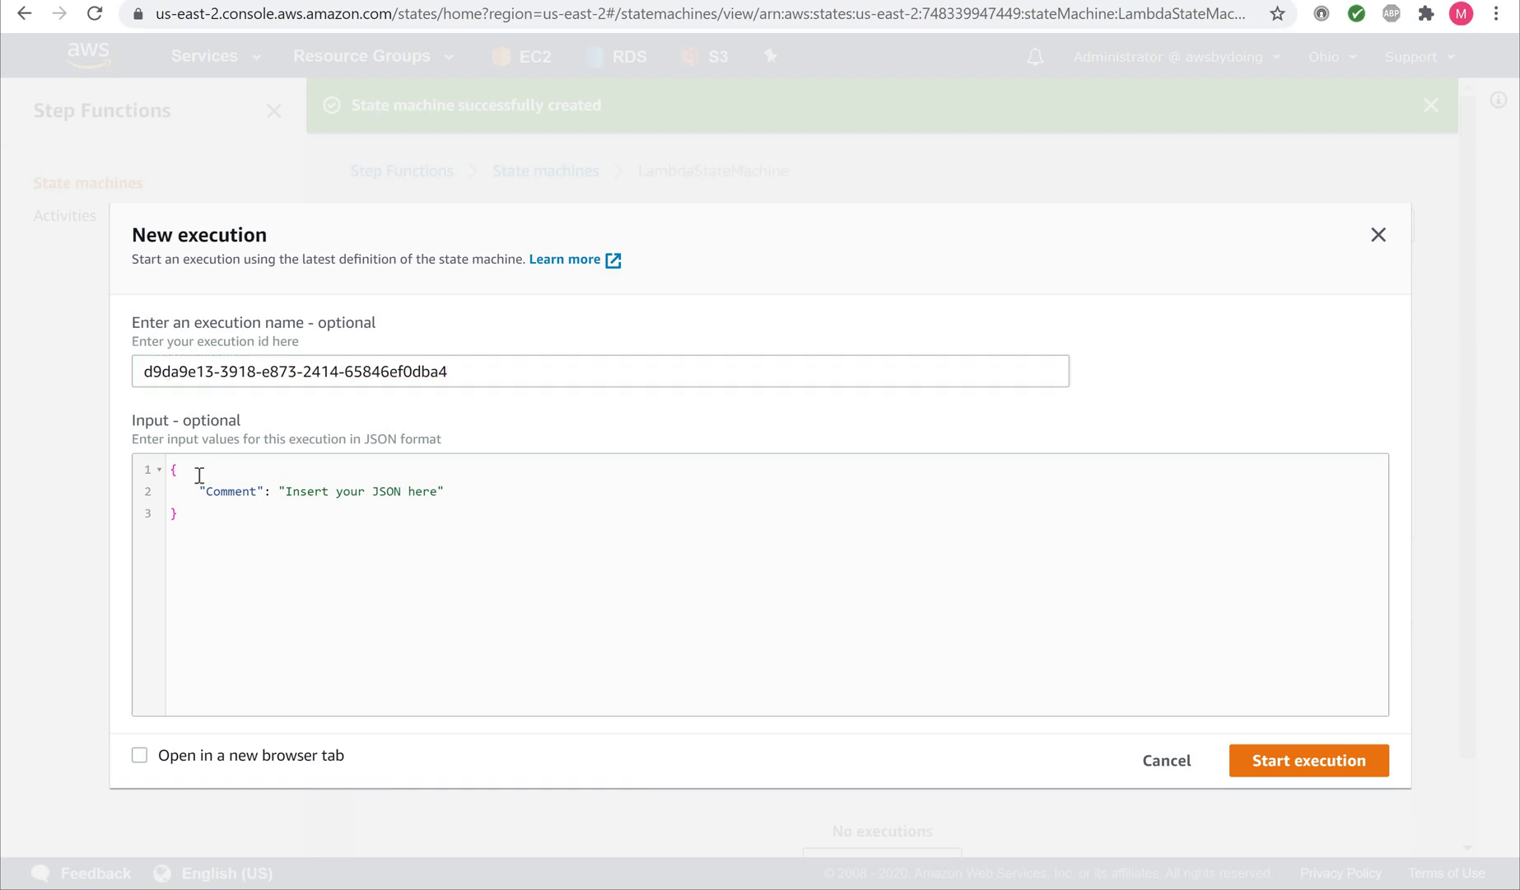
pyautogui.hotkey('alt', 'Tab')
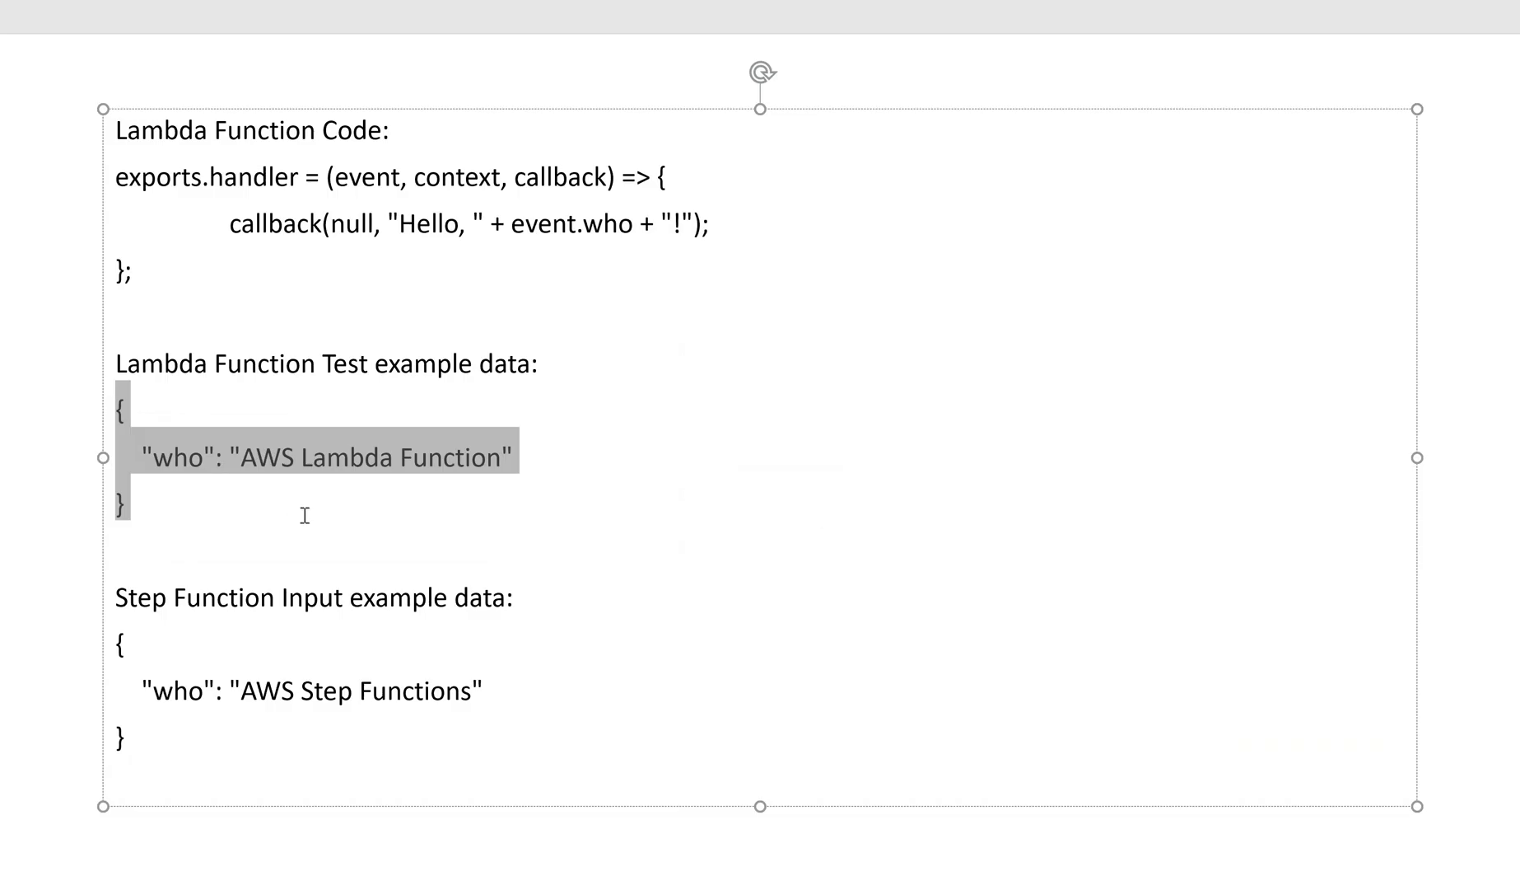
pyautogui.click(245, 597)
pyautogui.moveTo(115, 636); pyautogui.dragTo(140, 766)
pyautogui.hotkey('ctrl', 'c')
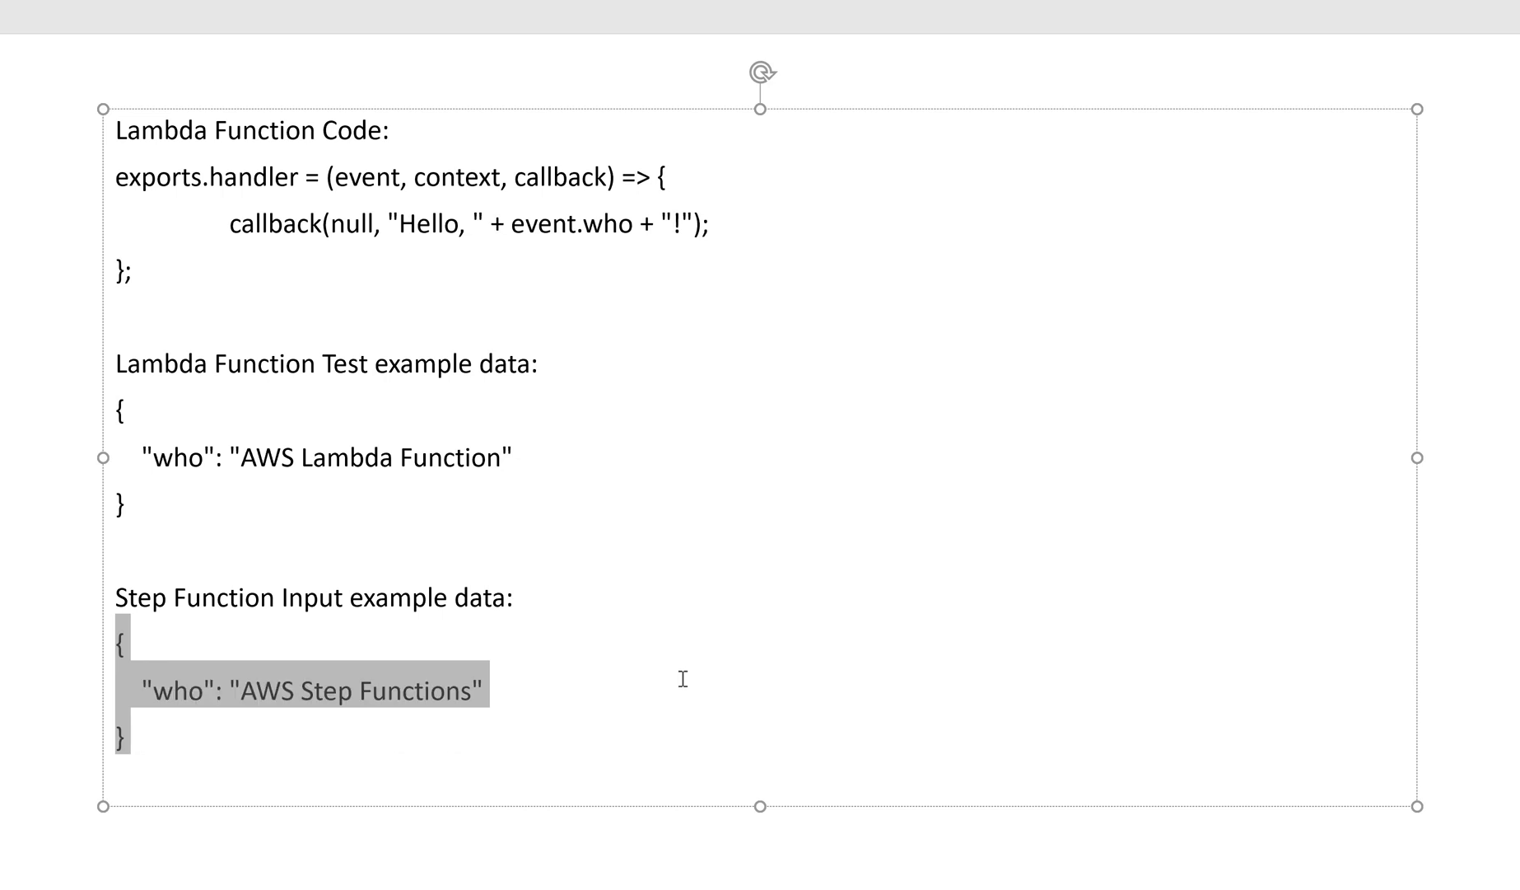
# Step: Return to the browser, replace the execution's whole input with { "who": "AWS Step Functions" } and start the execution
pyautogui.hotkey('alt', 'Tab')
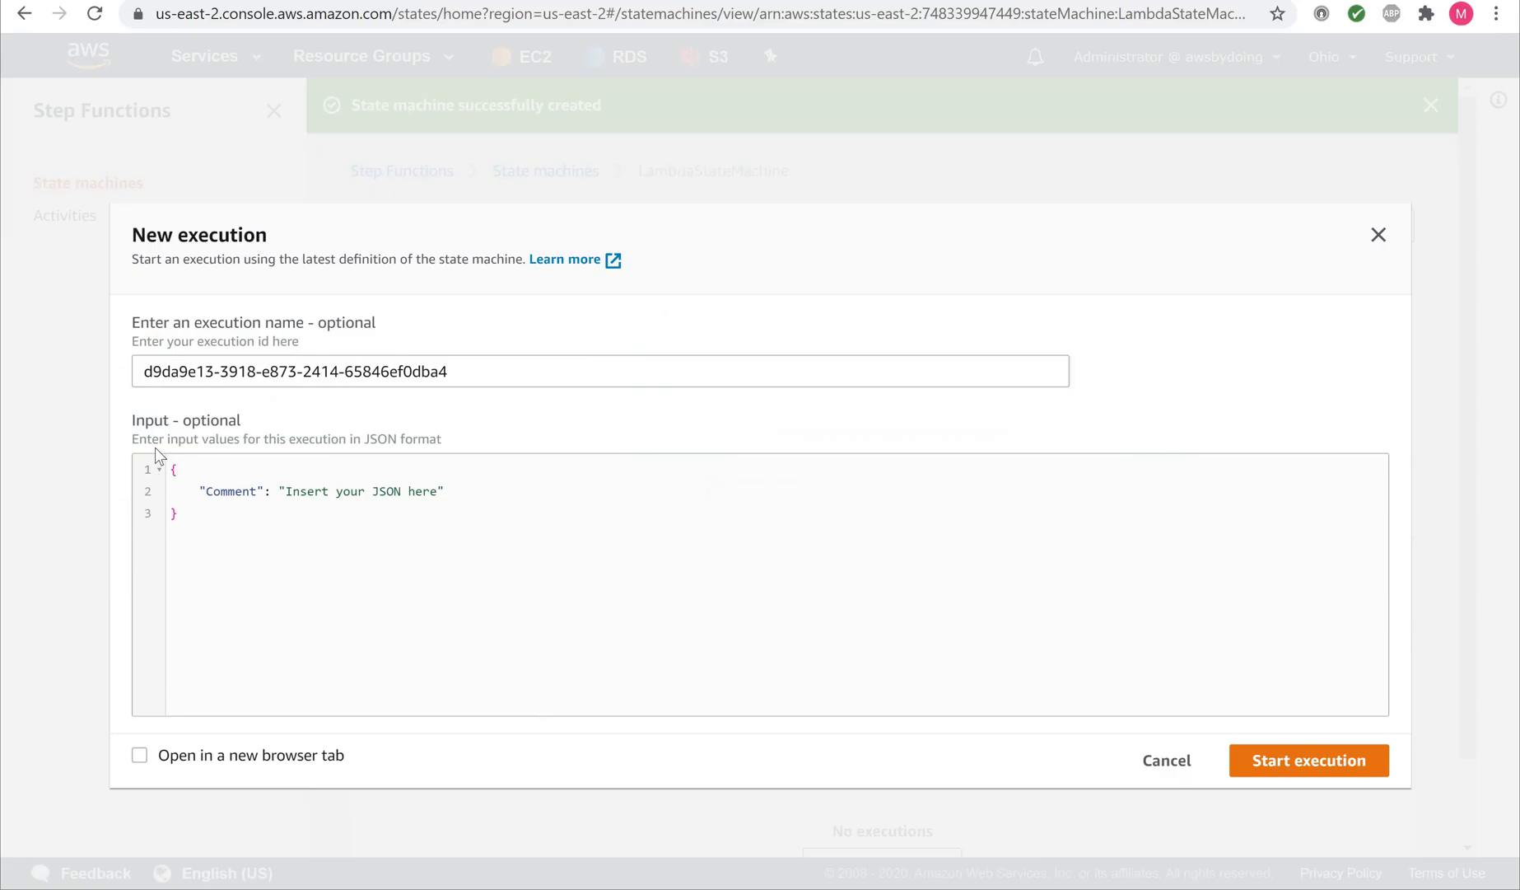
pyautogui.moveTo(172, 467); pyautogui.dragTo(224, 530)
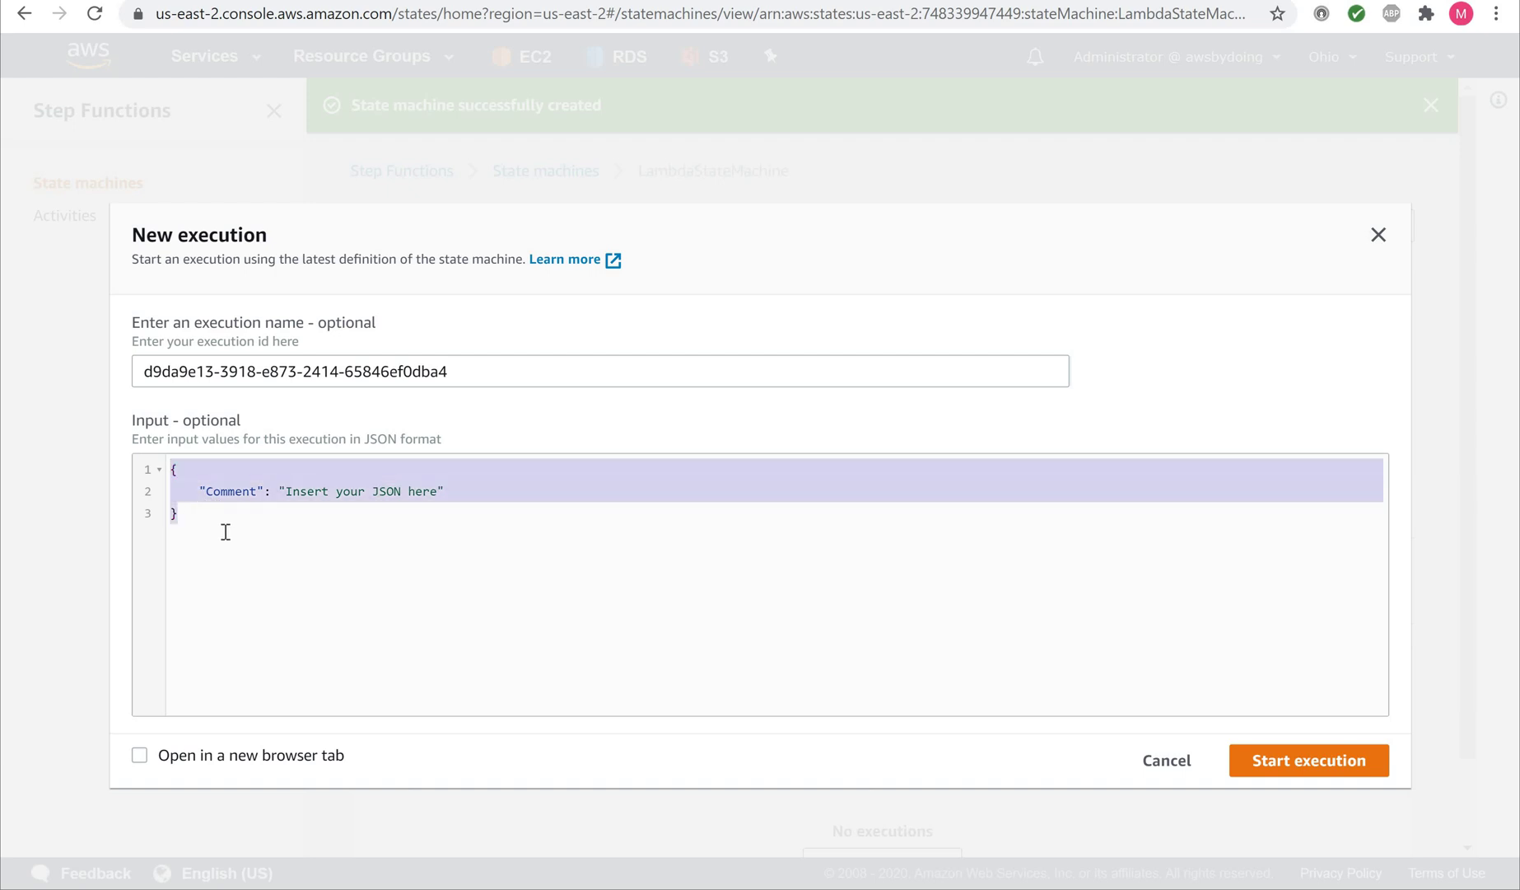
pyautogui.hotkey('ctrl', 'v')
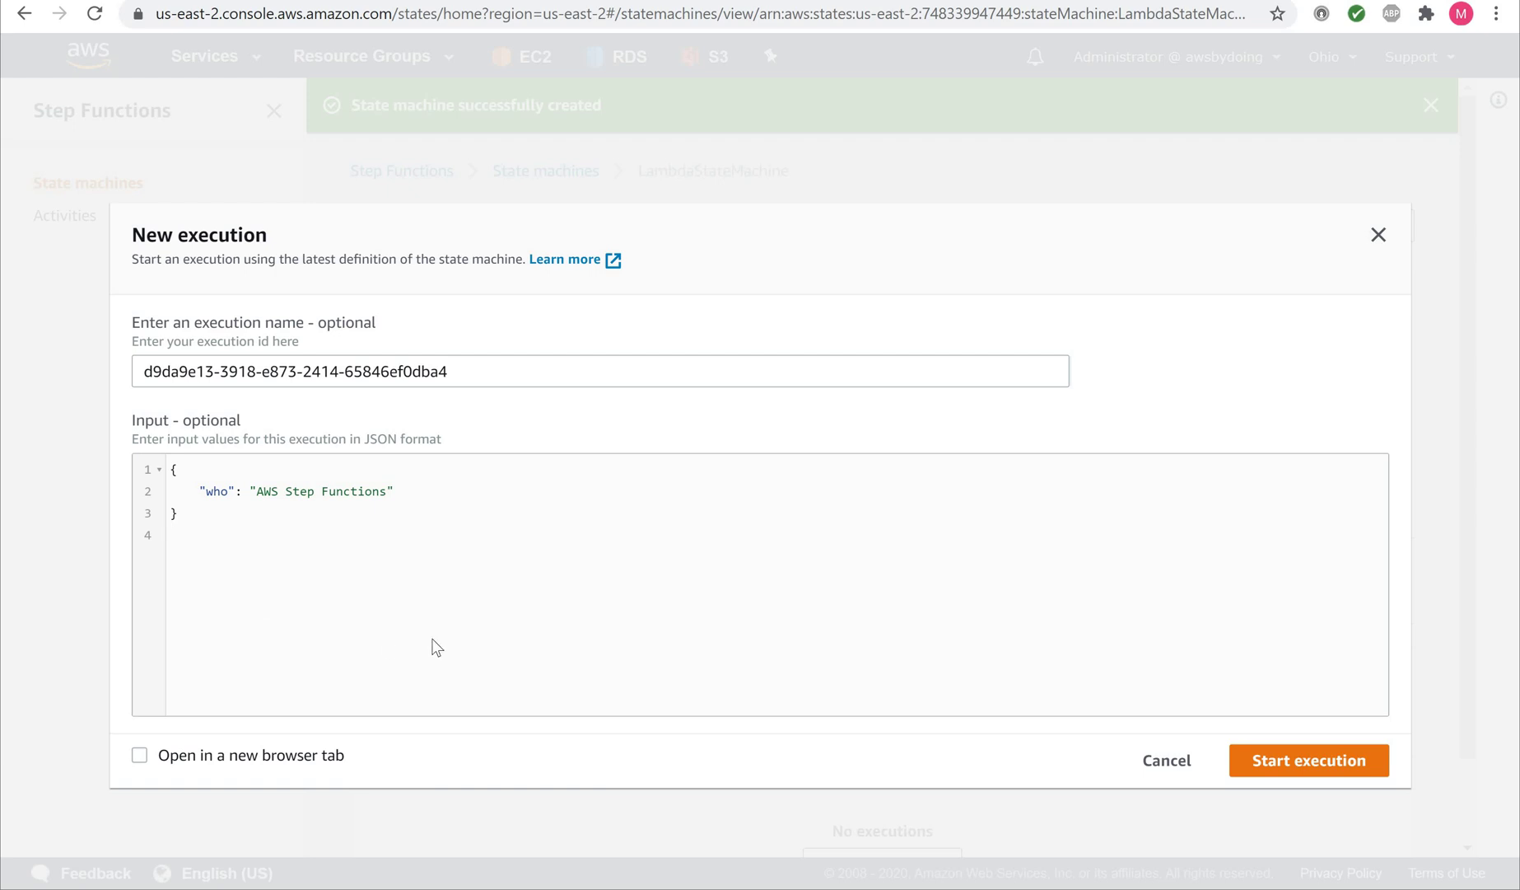
pyautogui.click(1301, 759)
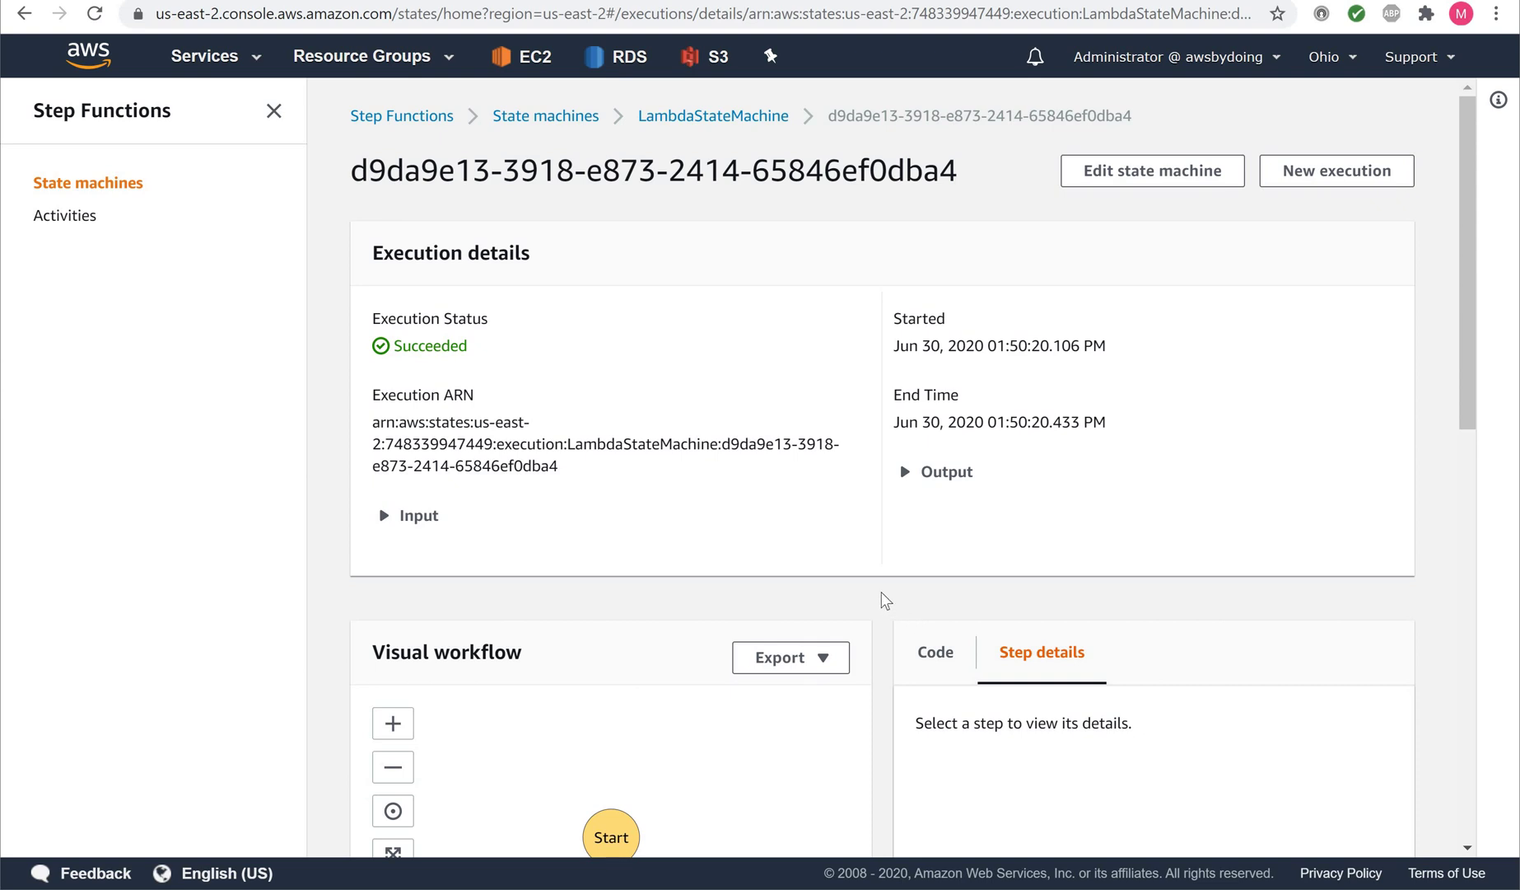
# Step: Look over the execution's status and visual workflow, and expand its Output in the execution details
pyautogui.scroll(-5, 876, 595)
pyautogui.scroll(1, 877, 595)
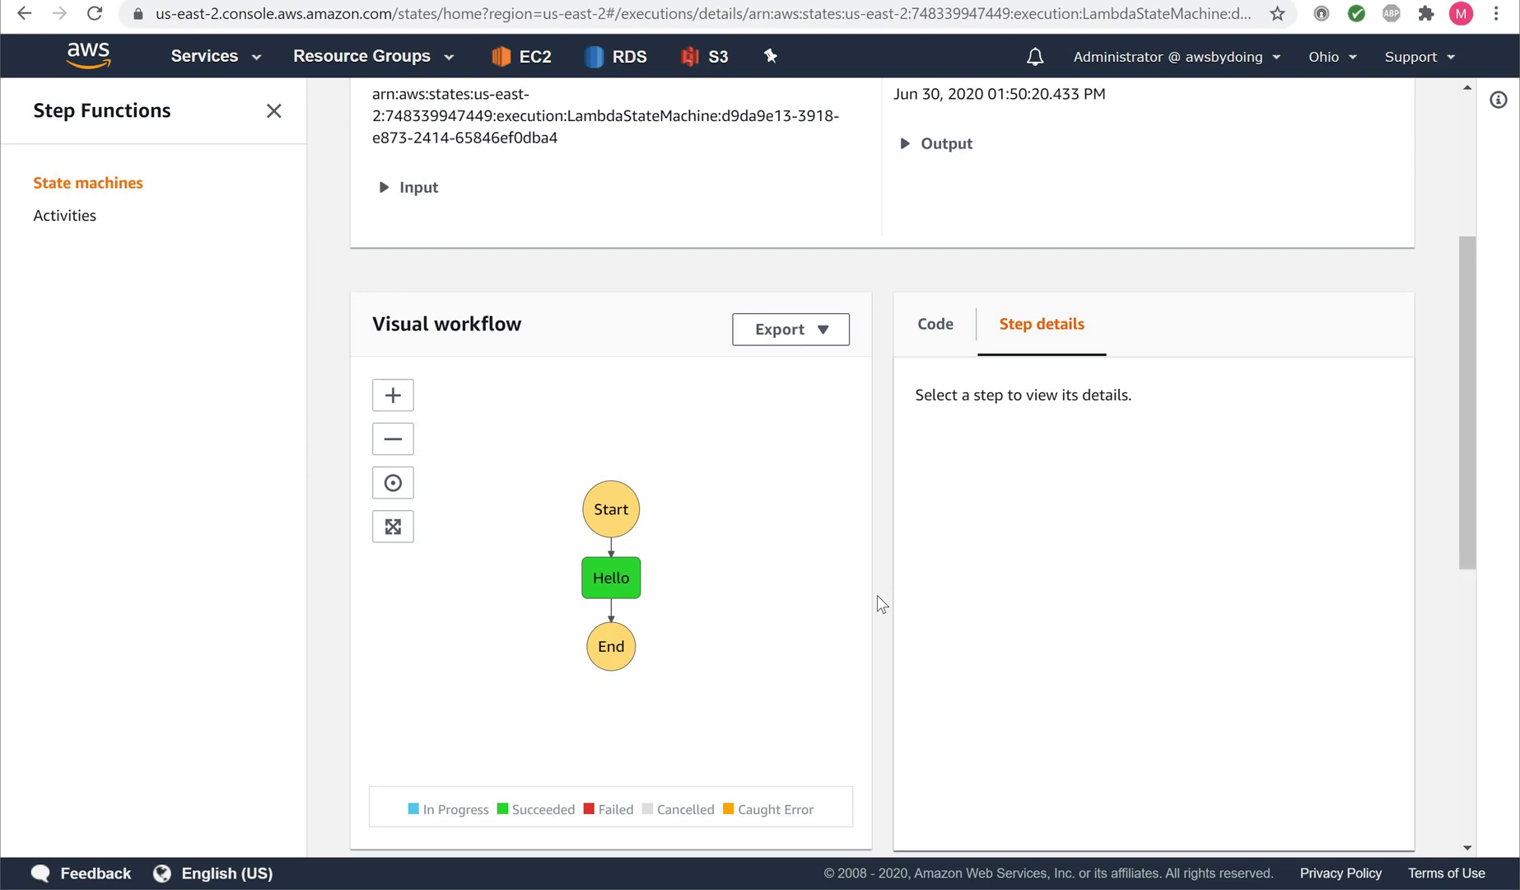
pyautogui.scroll(2, 877, 596)
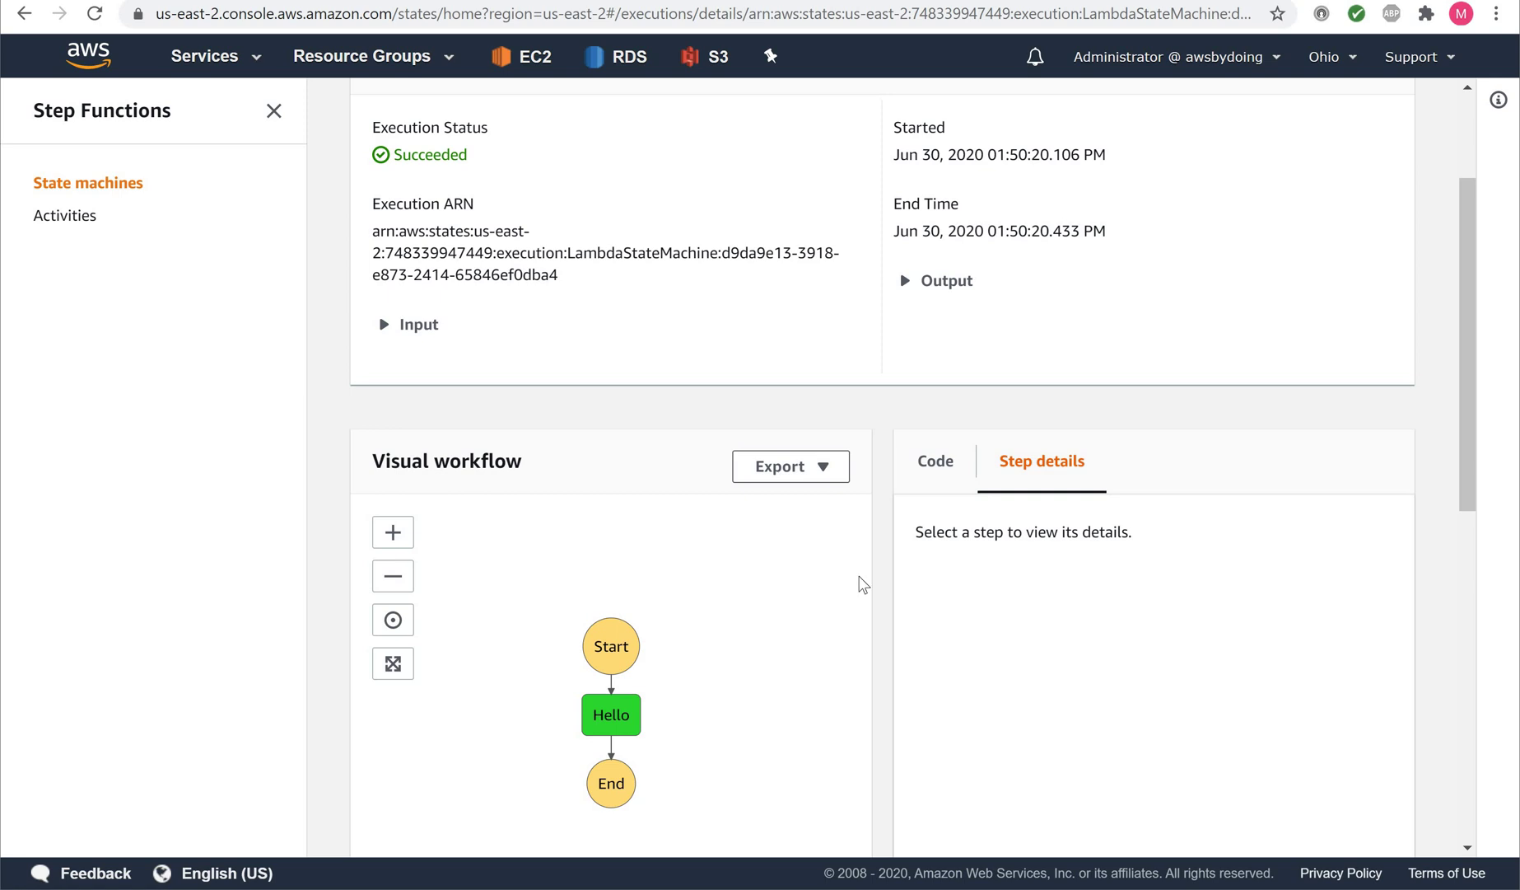
pyautogui.scroll(4, 919, 351)
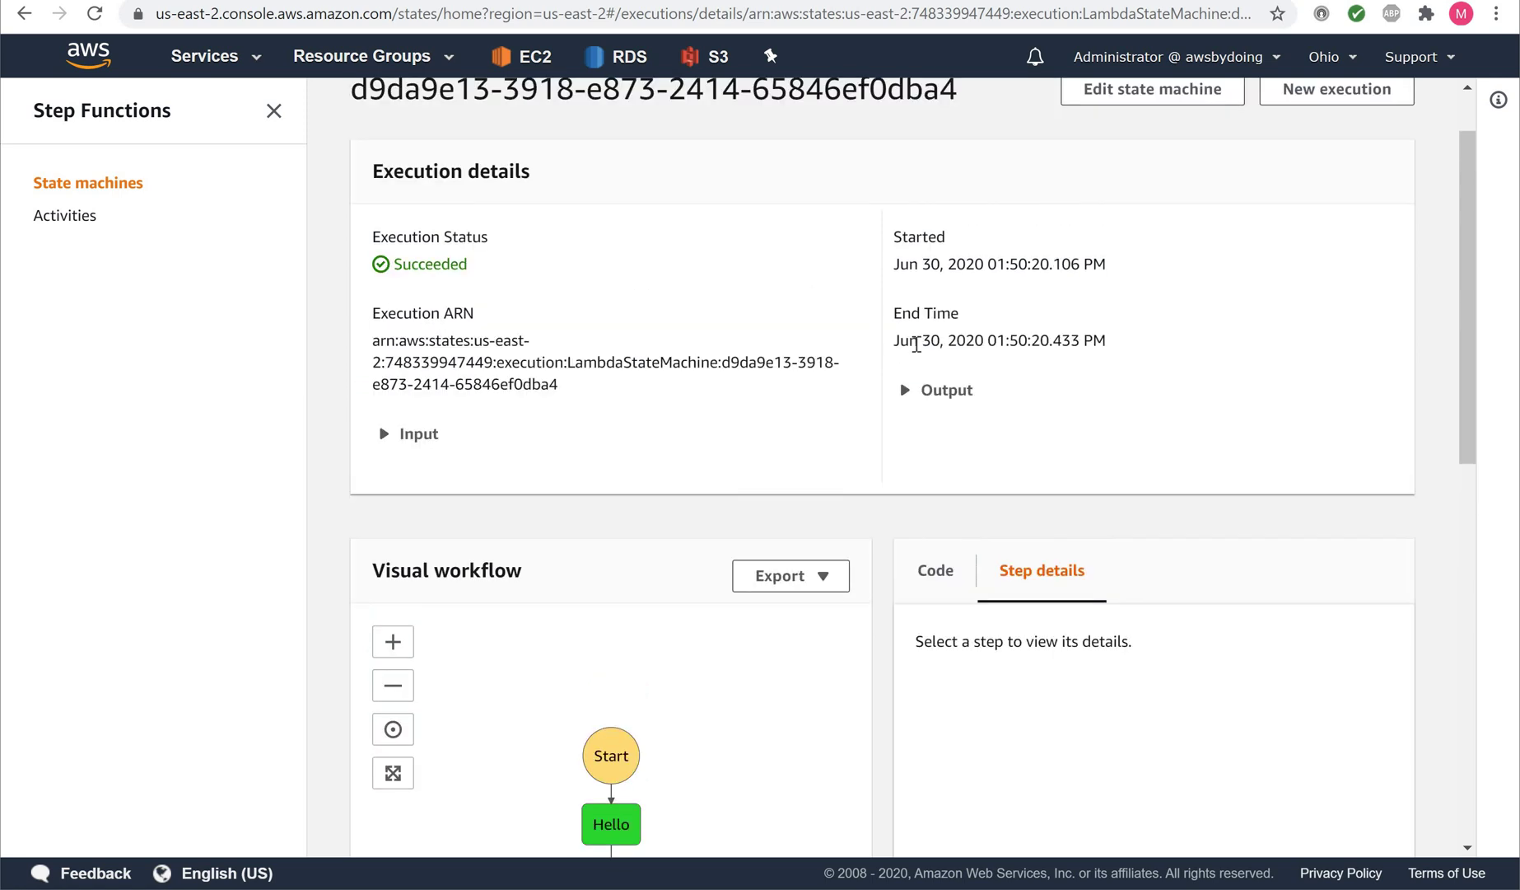
pyautogui.scroll(-3, 922, 387)
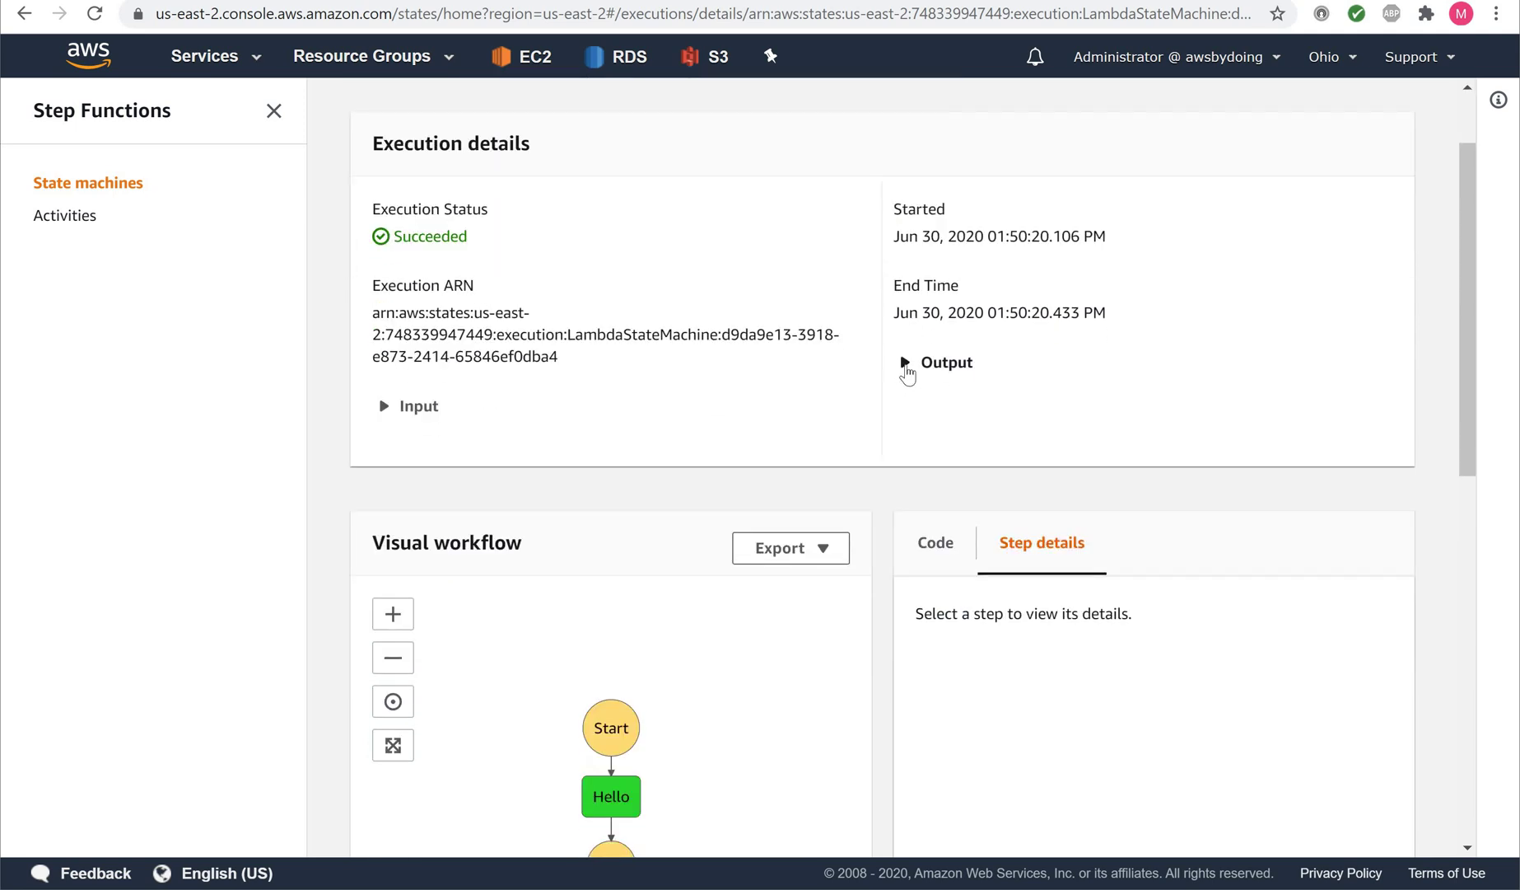
pyautogui.click(903, 372)
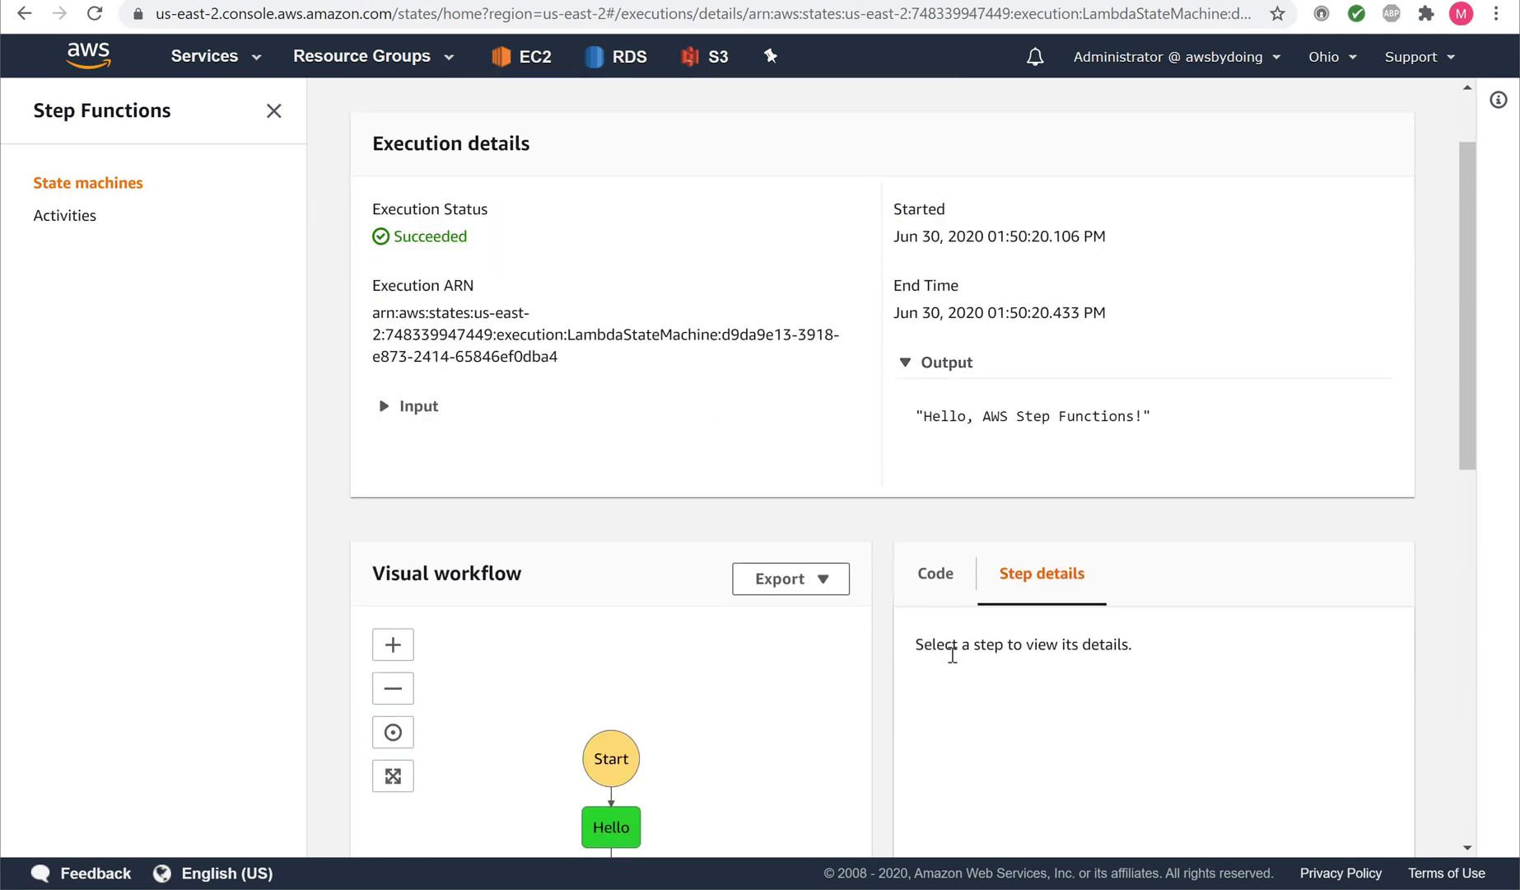
pyautogui.scroll(2, 943, 647)
pyautogui.scroll(-3, 929, 638)
pyautogui.scroll(1, 928, 638)
pyautogui.scroll(-1, 928, 638)
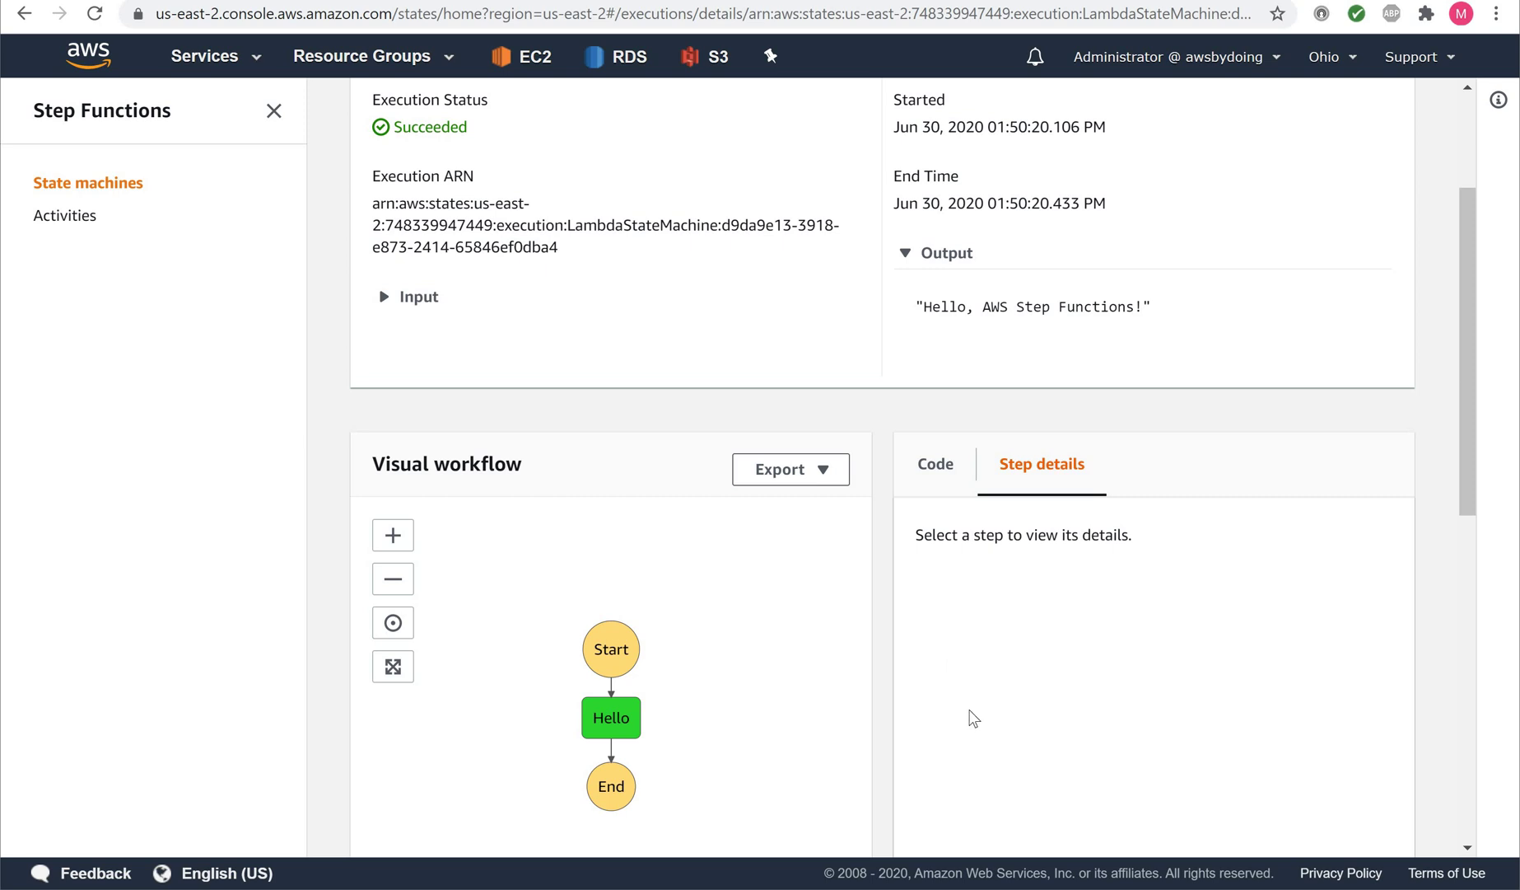
pyautogui.scroll(-4, 972, 717)
pyautogui.scroll(6, 973, 717)
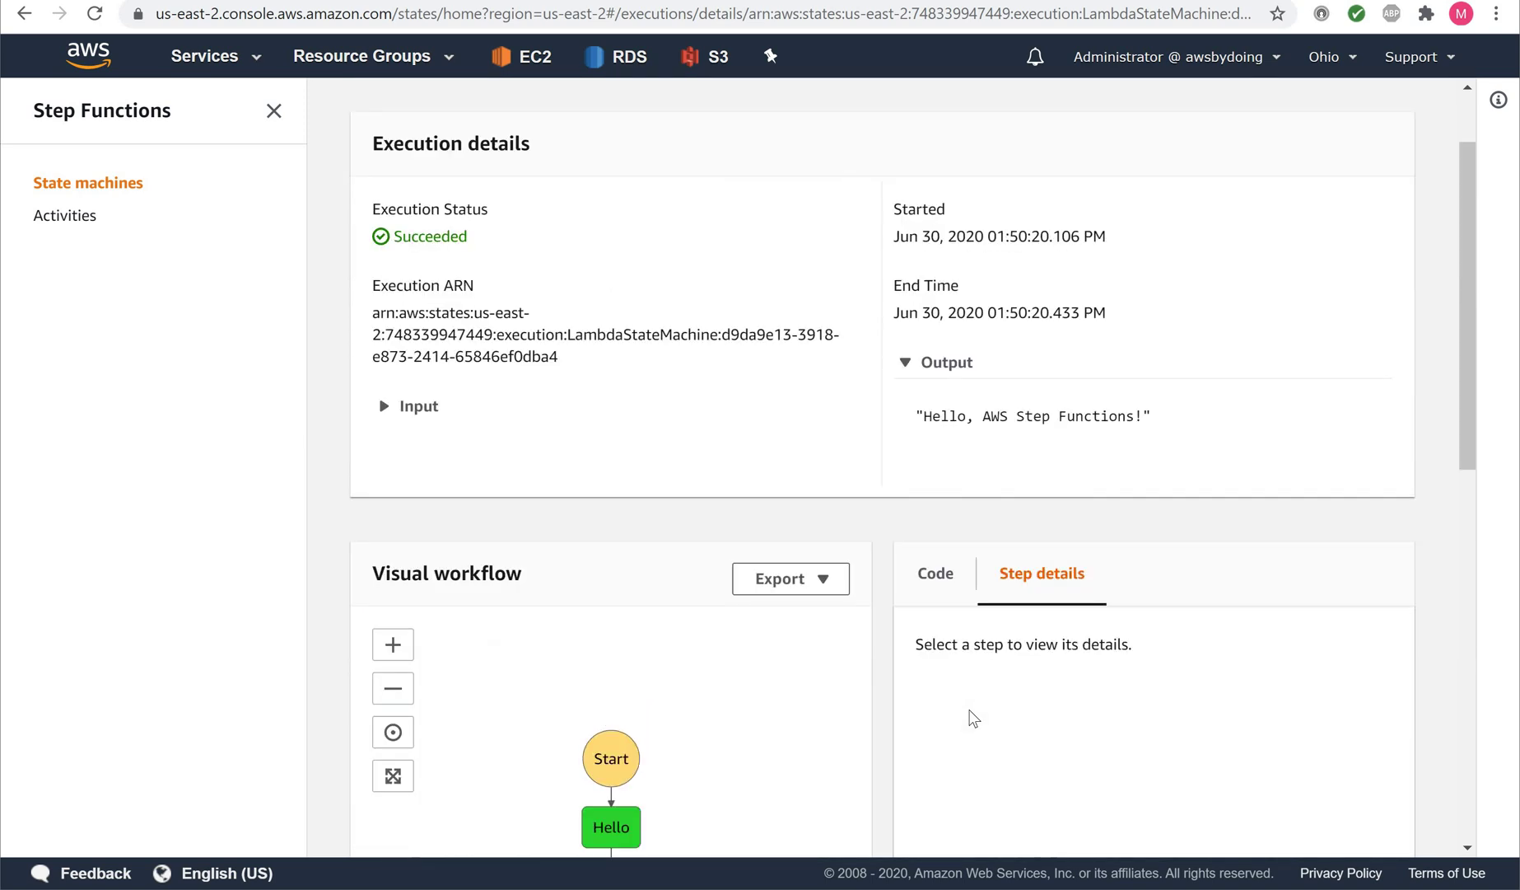
pyautogui.scroll(-4, 972, 718)
pyautogui.scroll(5, 972, 717)
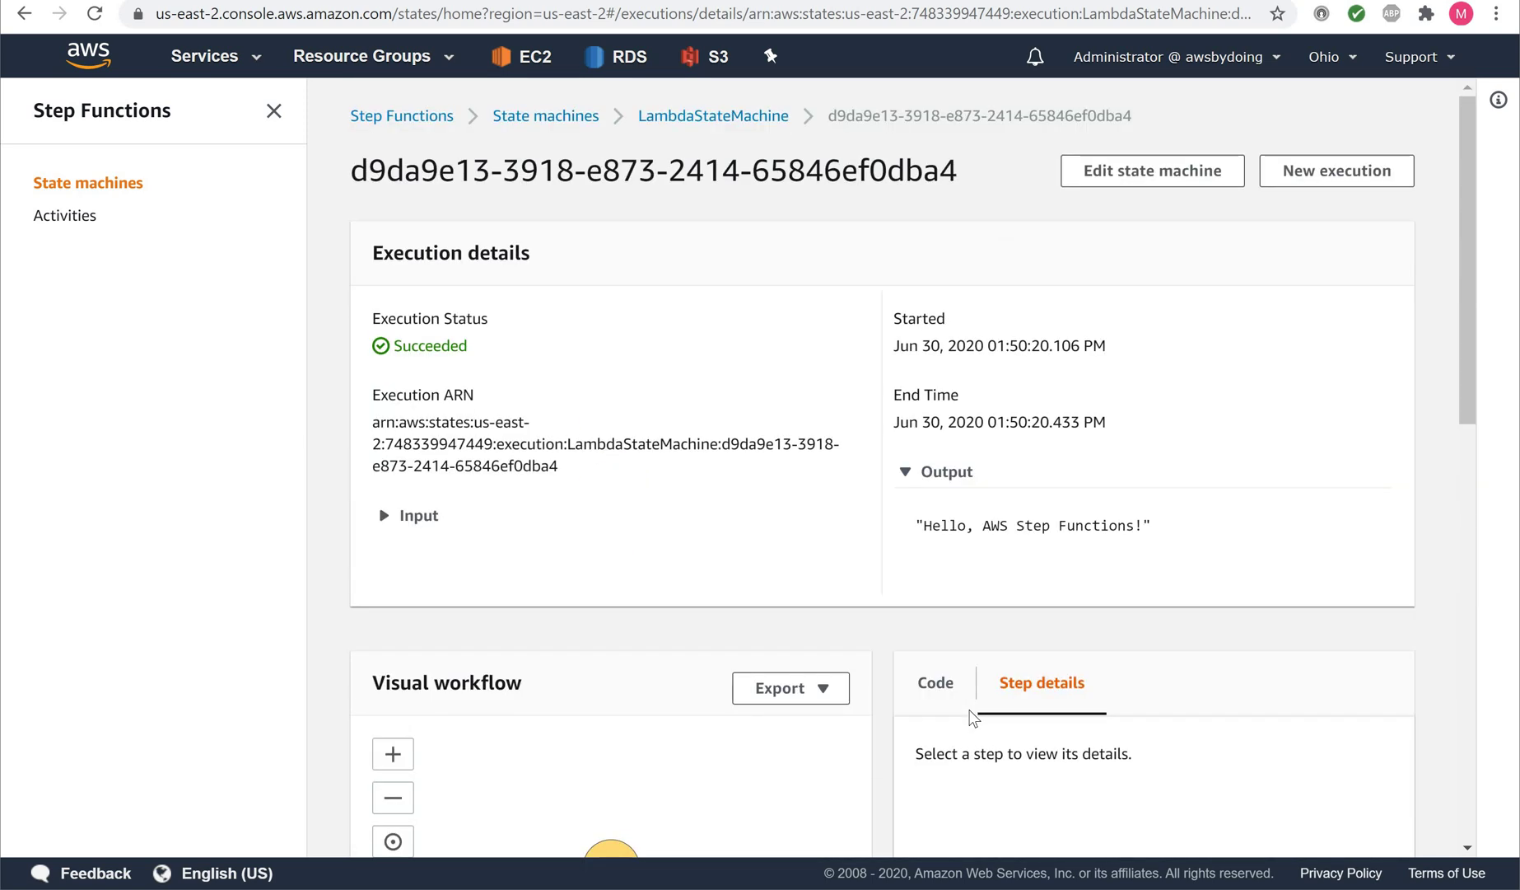
pyautogui.scroll(-5, 973, 718)
pyautogui.scroll(5, 972, 717)
pyautogui.scroll(-5, 973, 717)
pyautogui.scroll(5, 973, 717)
pyautogui.scroll(-5, 972, 719)
pyautogui.scroll(5, 972, 720)
pyautogui.scroll(-5, 972, 719)
pyautogui.scroll(5, 972, 717)
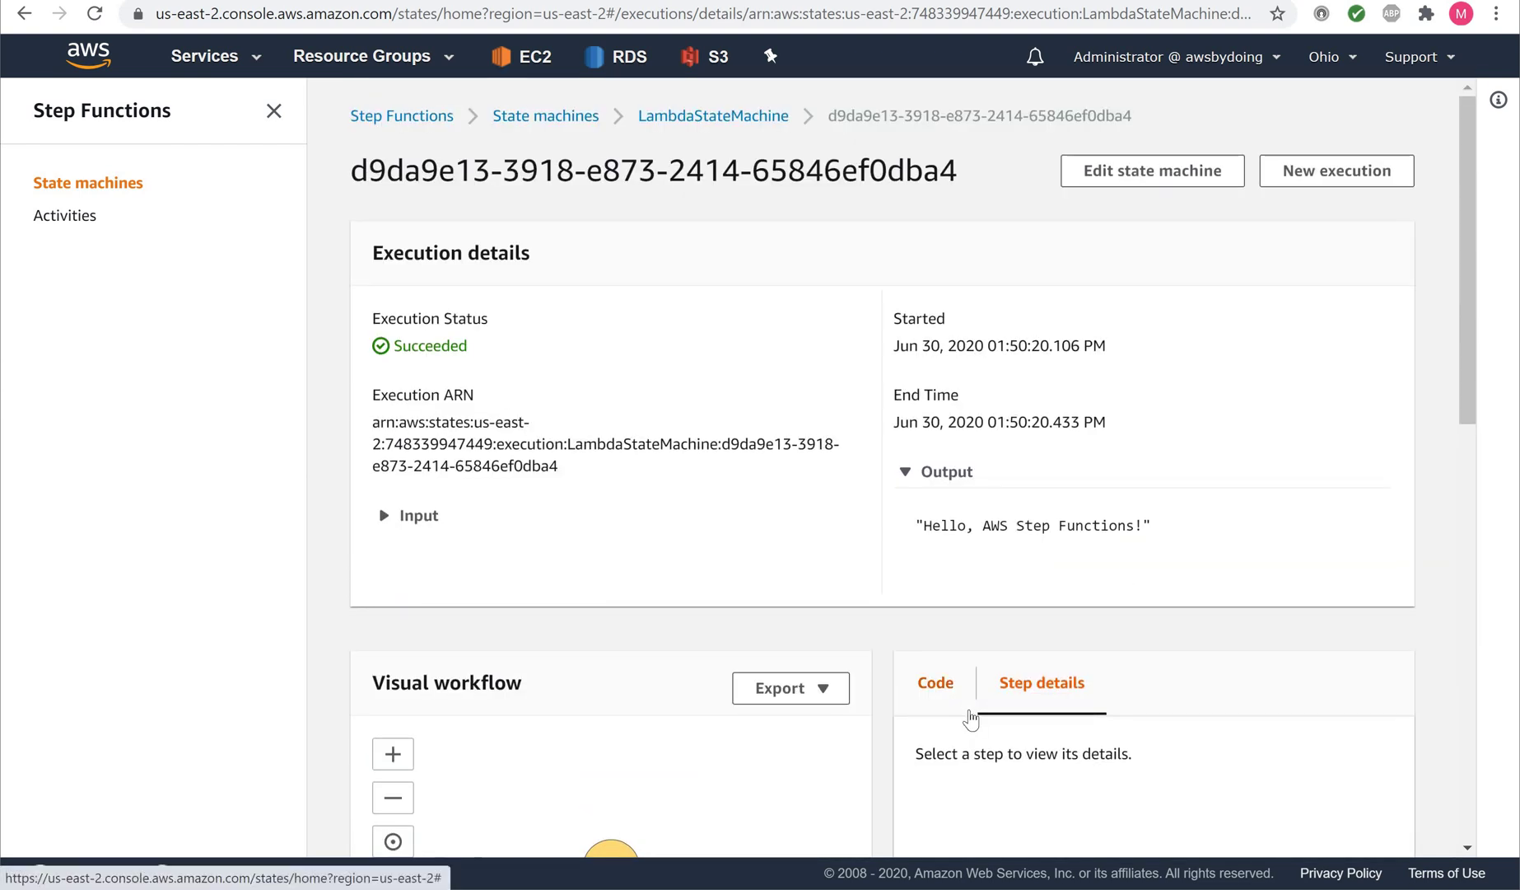
# Step: Examine the execution event history listed below the visual workflow
pyautogui.scroll(-5, 909, 791)
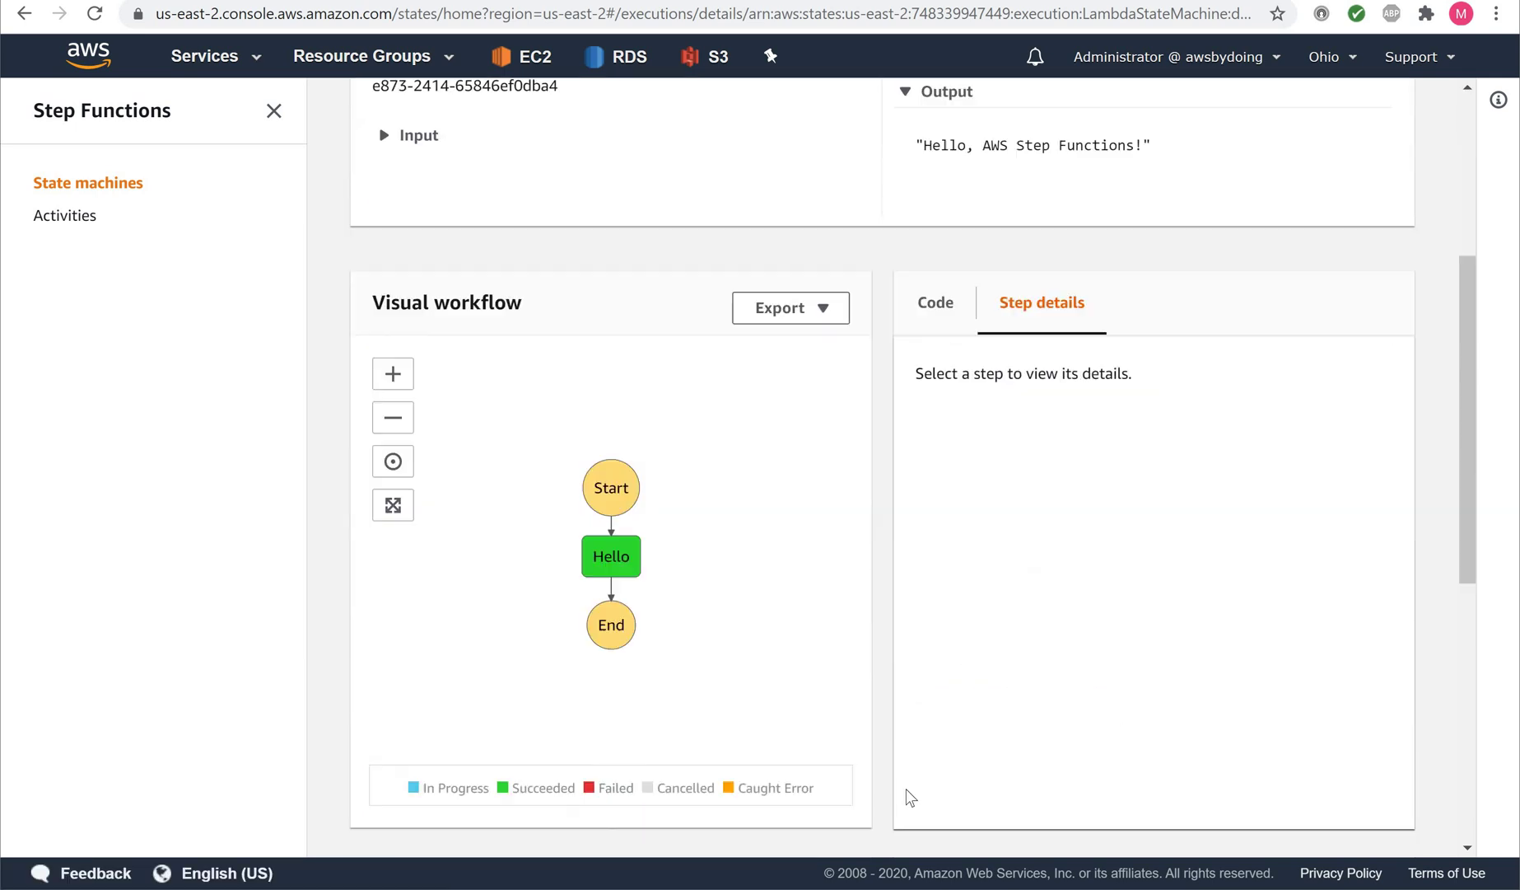
pyautogui.scroll(-5, 910, 796)
pyautogui.scroll(3, 909, 795)
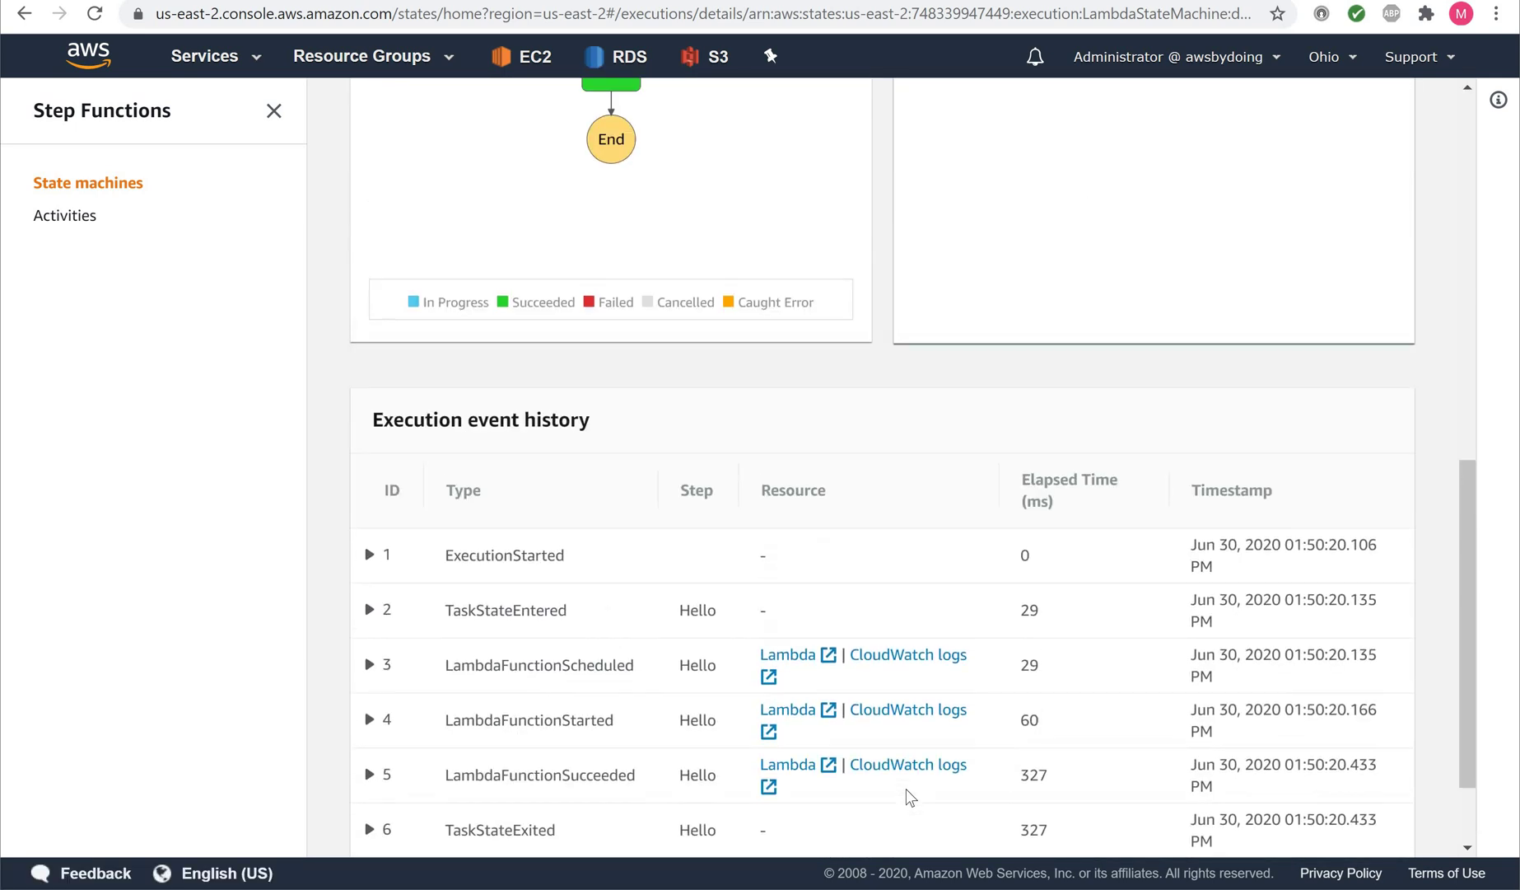
pyautogui.scroll(-3, 906, 789)
pyautogui.scroll(6, 906, 789)
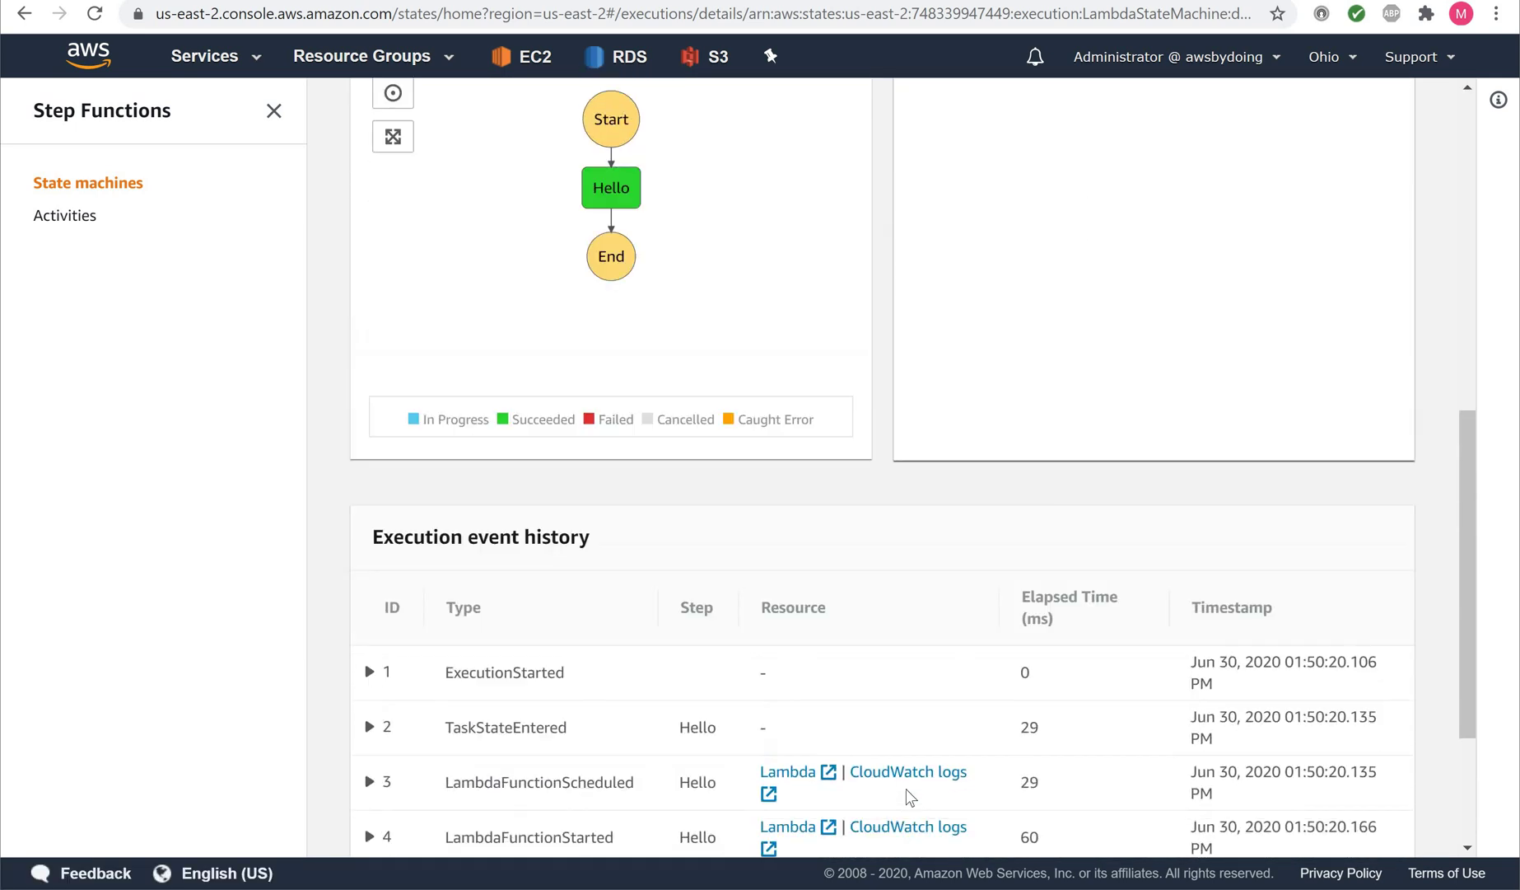
pyautogui.scroll(4, 906, 789)
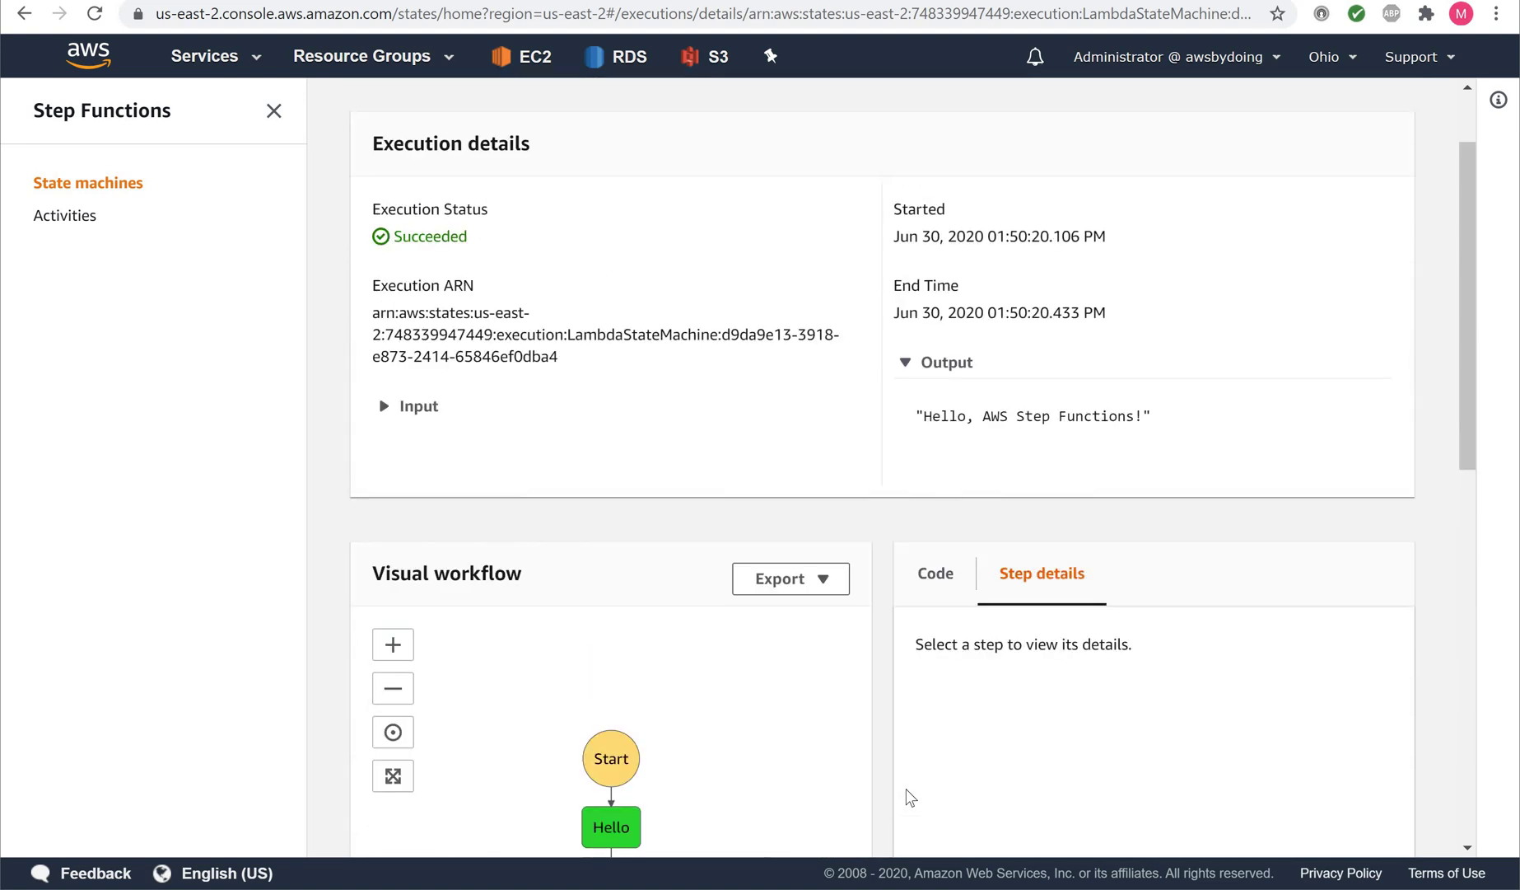
pyautogui.scroll(-3, 906, 789)
pyautogui.scroll(1, 909, 796)
pyautogui.scroll(-1, 909, 796)
pyautogui.scroll(1, 909, 795)
pyautogui.scroll(-3, 910, 795)
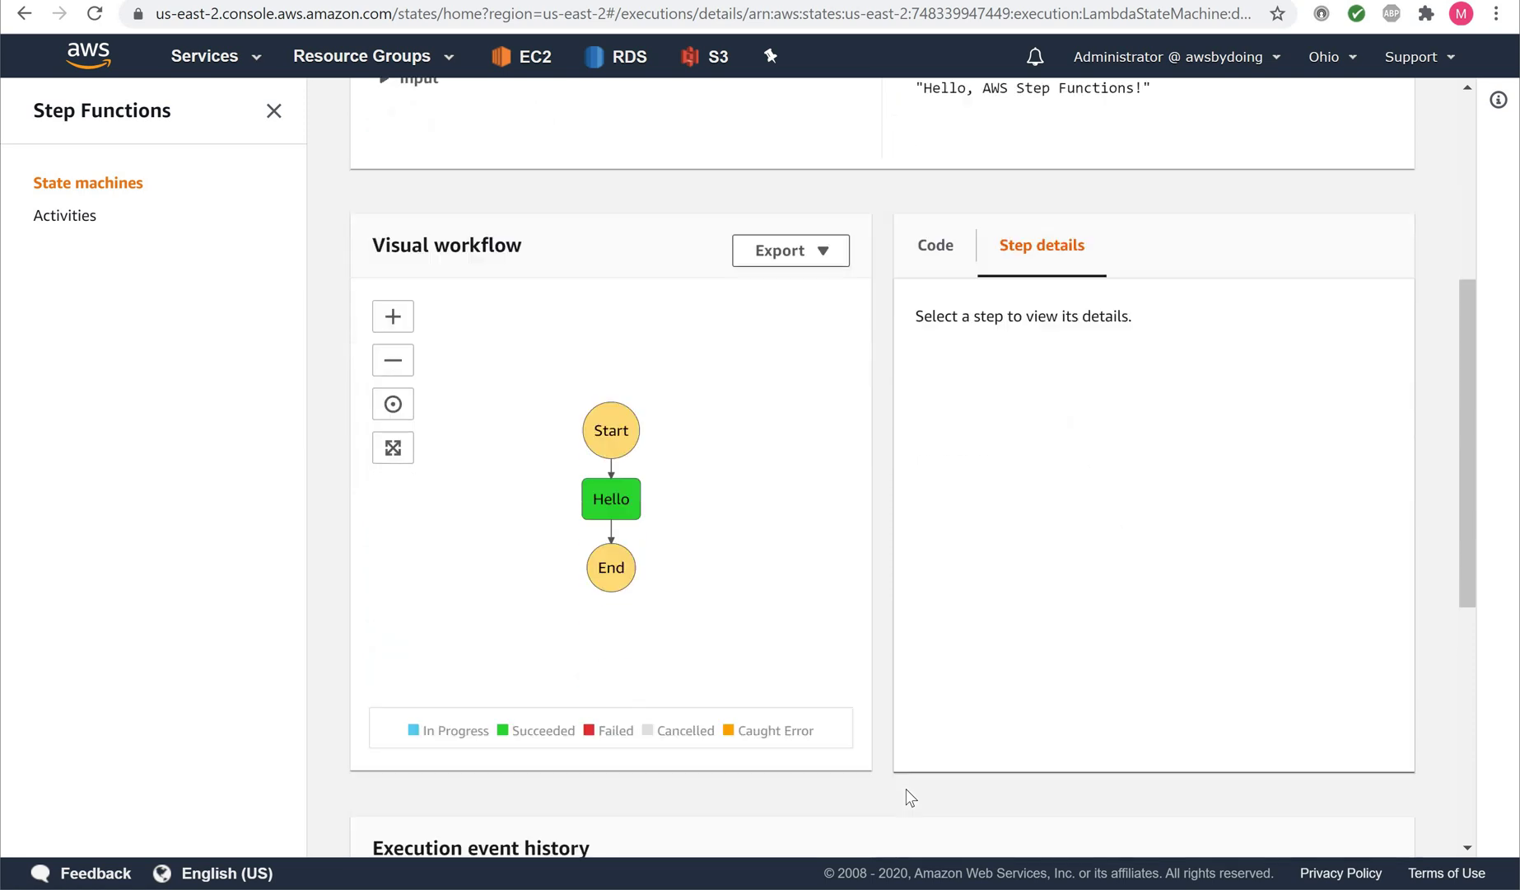